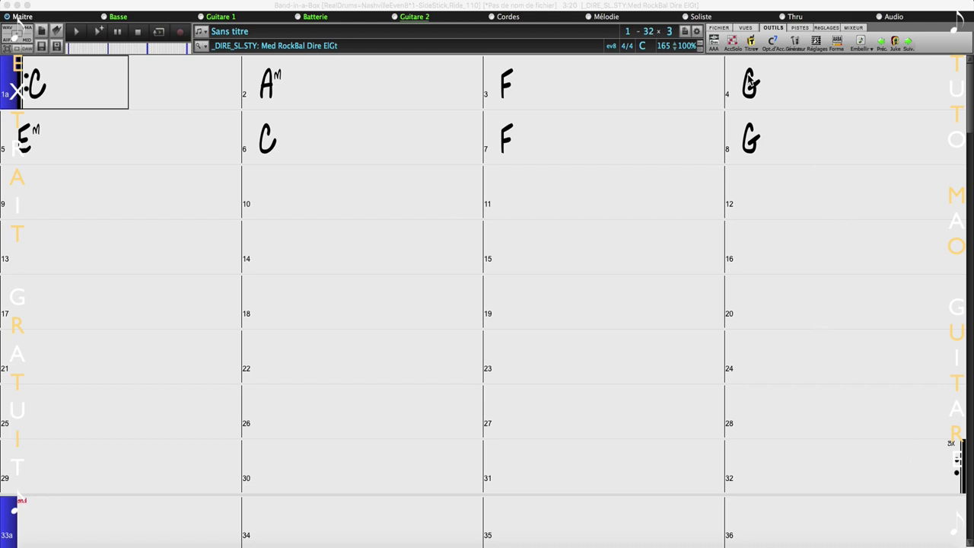
Step: Set the last bar of the chorus to bar 8
{"action": "left_click", "coordinate": [649, 32]}
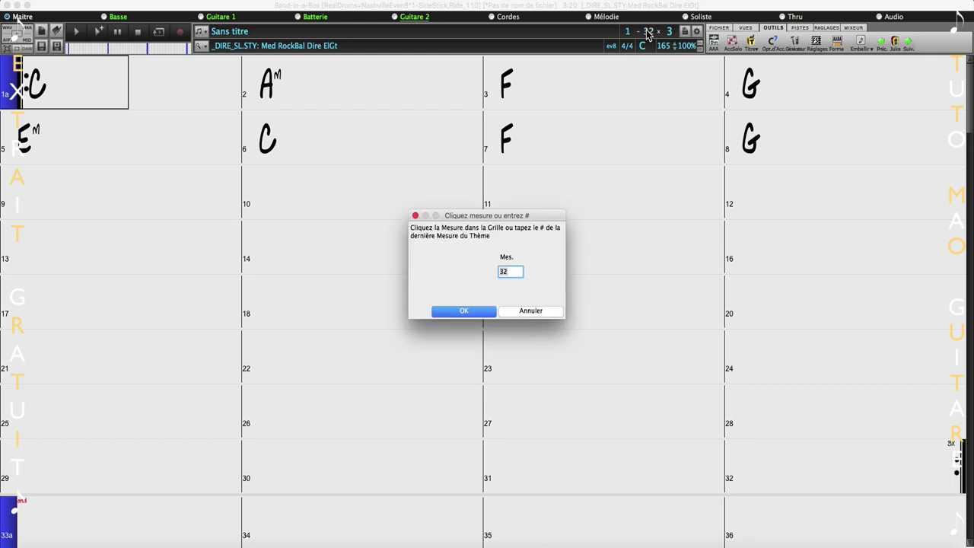
{"action": "type", "text": "8"}
{"action": "left_click", "coordinate": [461, 313]}
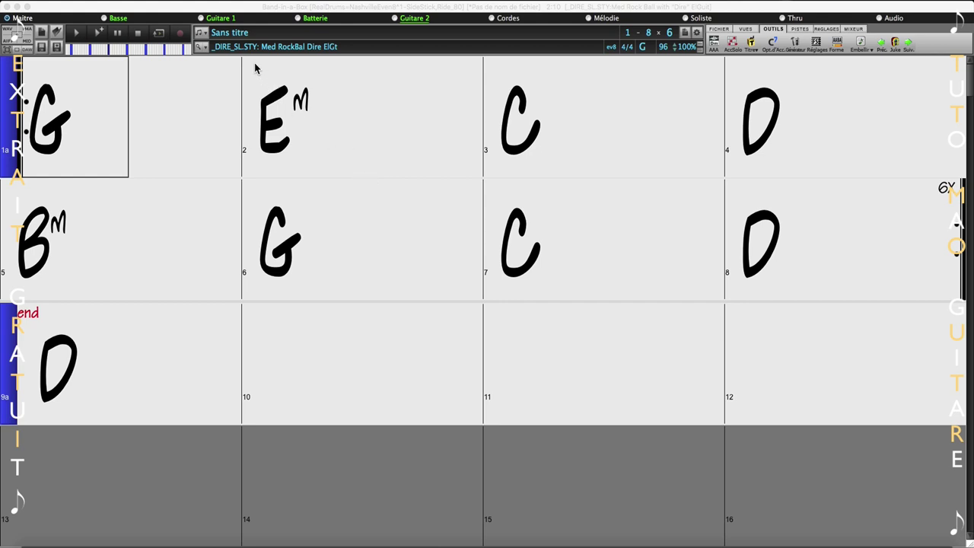
Step: Filter the StylePicker list to styles with available RealTrack videos and sort them by short name from A to Z
{"action": "left_click", "coordinate": [201, 48]}
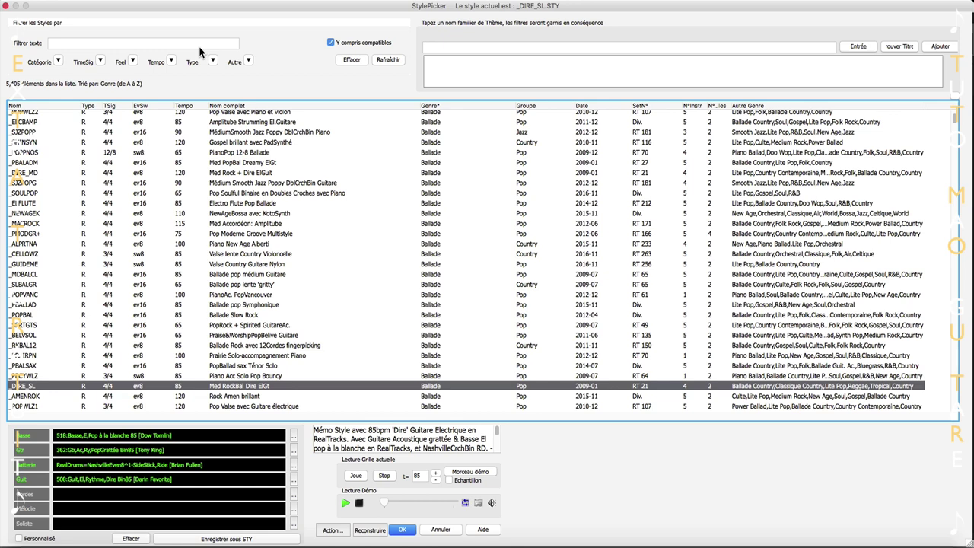
{"action": "left_click", "coordinate": [248, 61]}
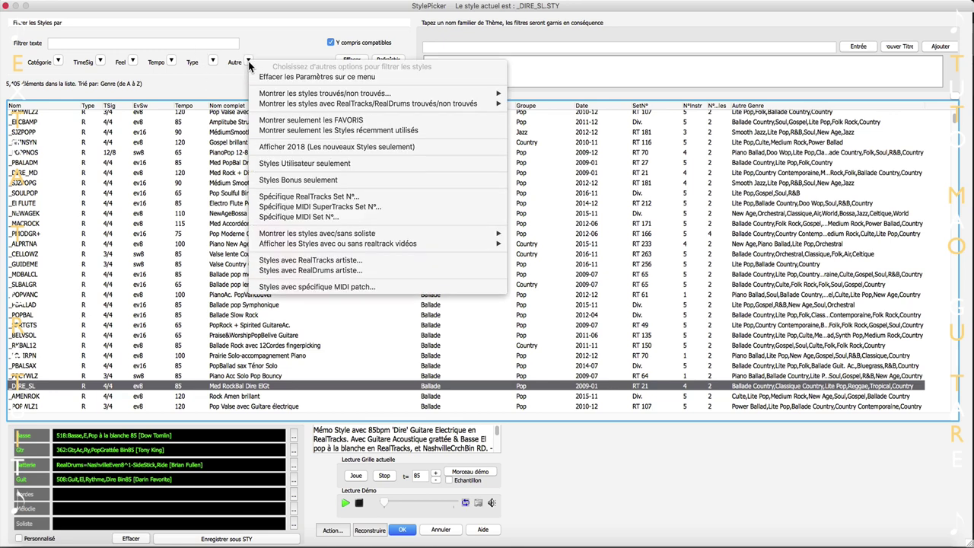
{"action": "mouse_move", "coordinate": [350, 243]}
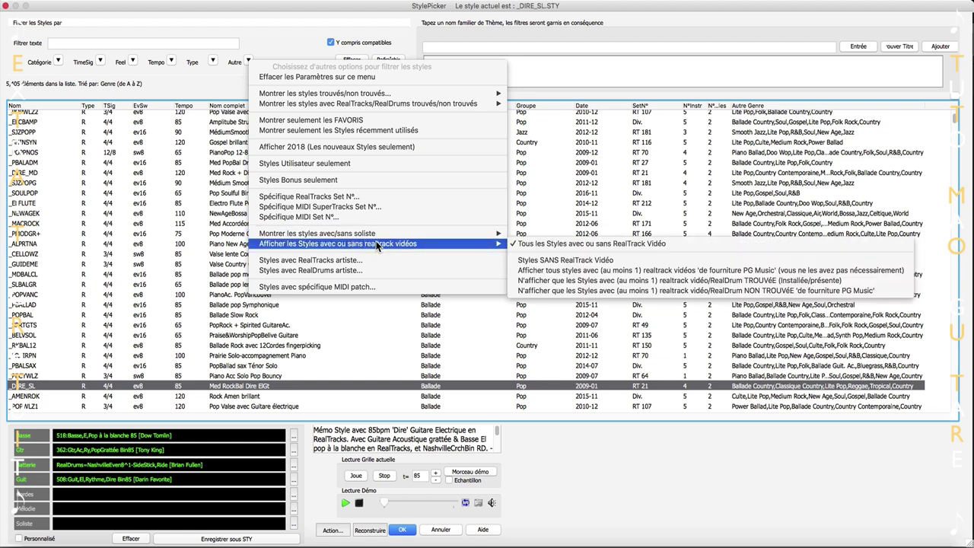
{"action": "left_click", "coordinate": [578, 274]}
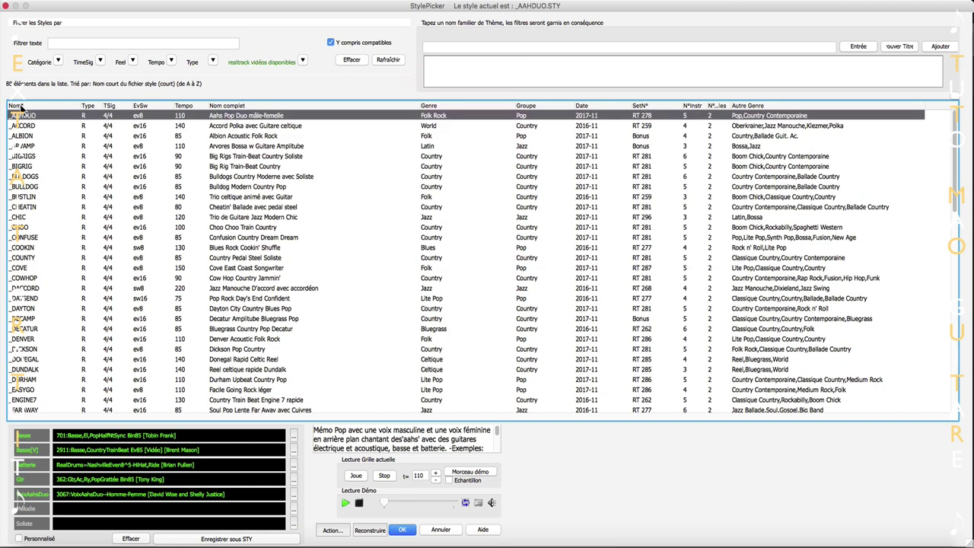
{"action": "left_click", "coordinate": [21, 107]}
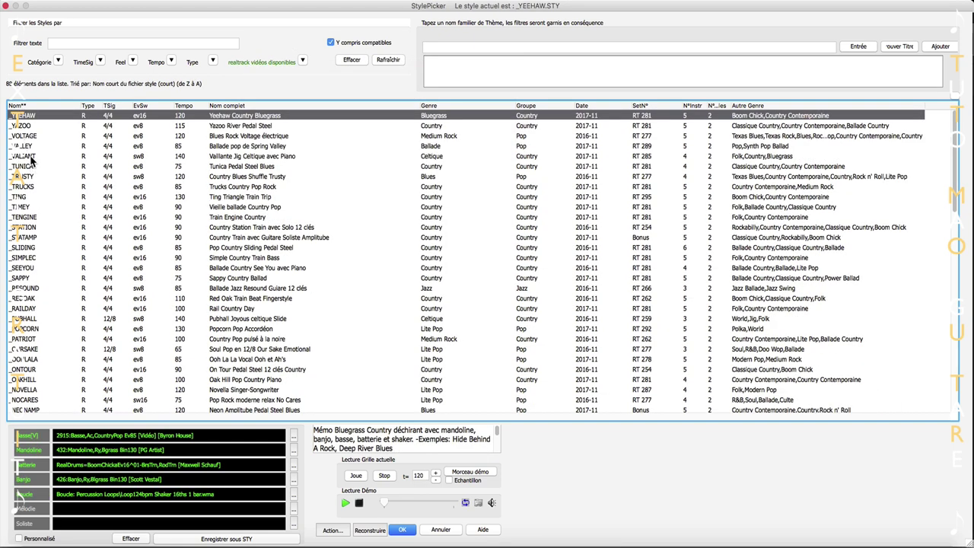
{"action": "left_click", "coordinate": [16, 107]}
Step: Audition the demos of the _CHOO and _BULDOGS styles, leaving _BULDOGS selected with playback stopped
{"action": "left_click", "coordinate": [92, 227]}
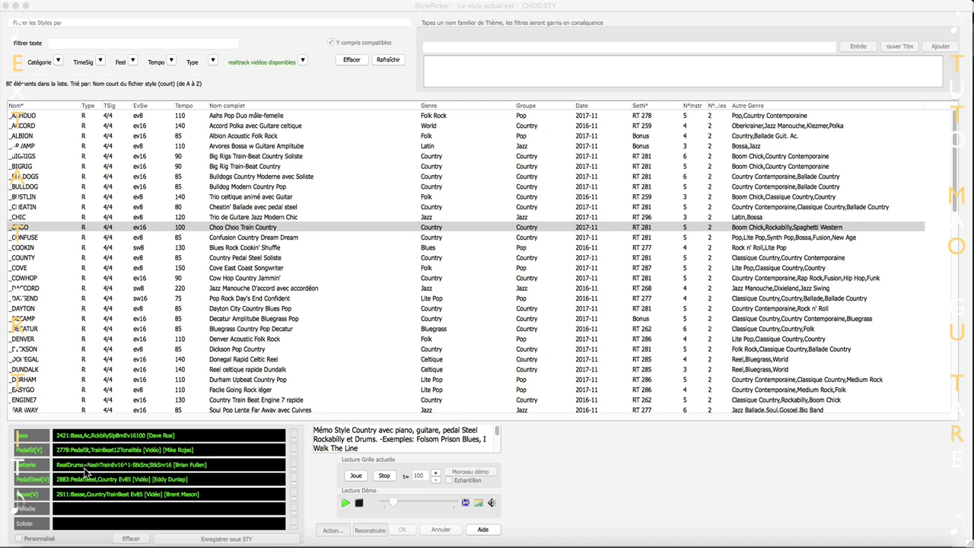
{"action": "left_click", "coordinate": [26, 177]}
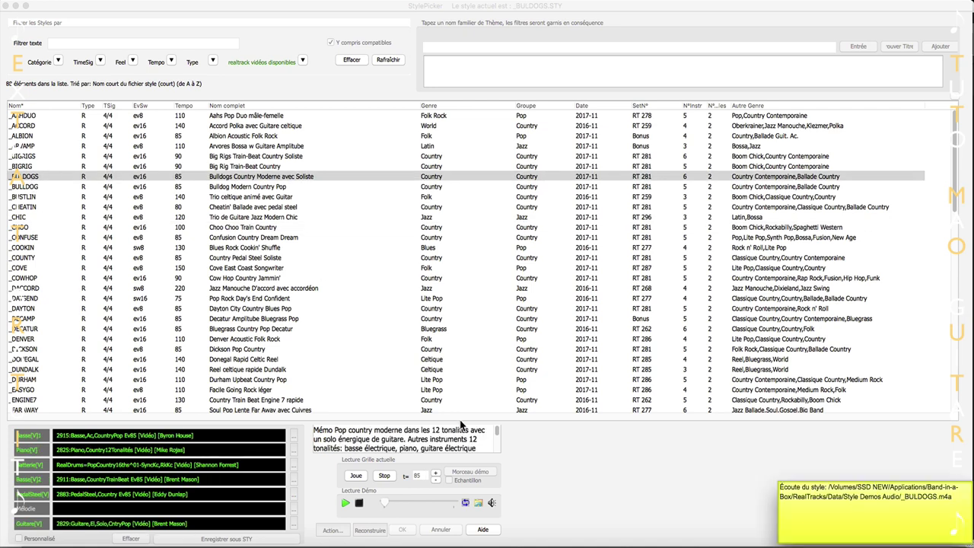
{"action": "left_click", "coordinate": [384, 477]}
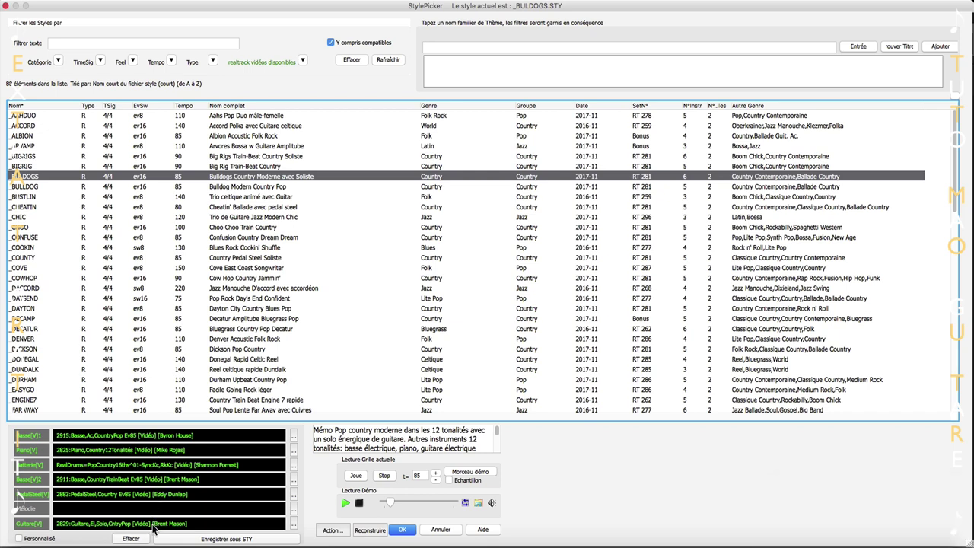
Step: Load the _BULDOGS style's demo song, then generate and play its tracks before stopping and returning to bar 1
{"action": "left_click", "coordinate": [466, 473]}
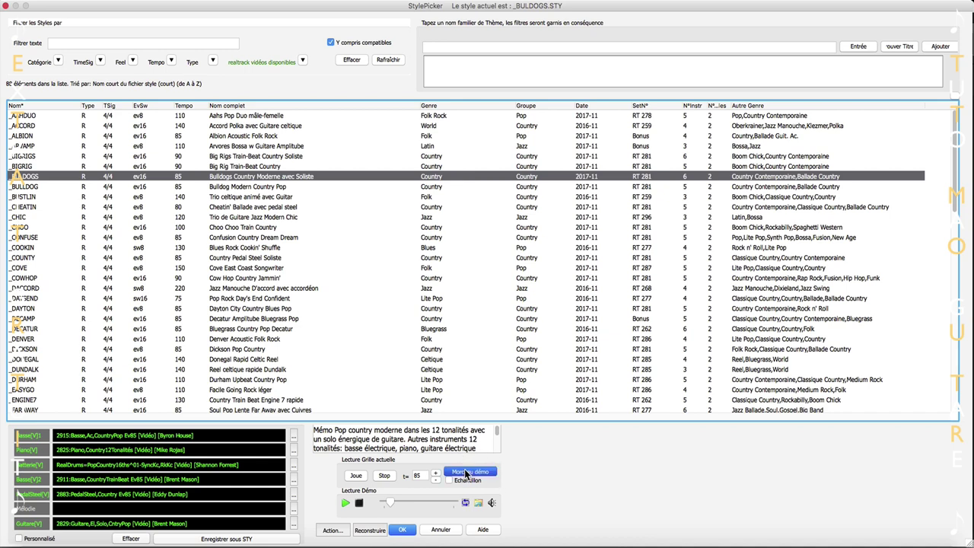
{"action": "left_click", "coordinate": [406, 531]}
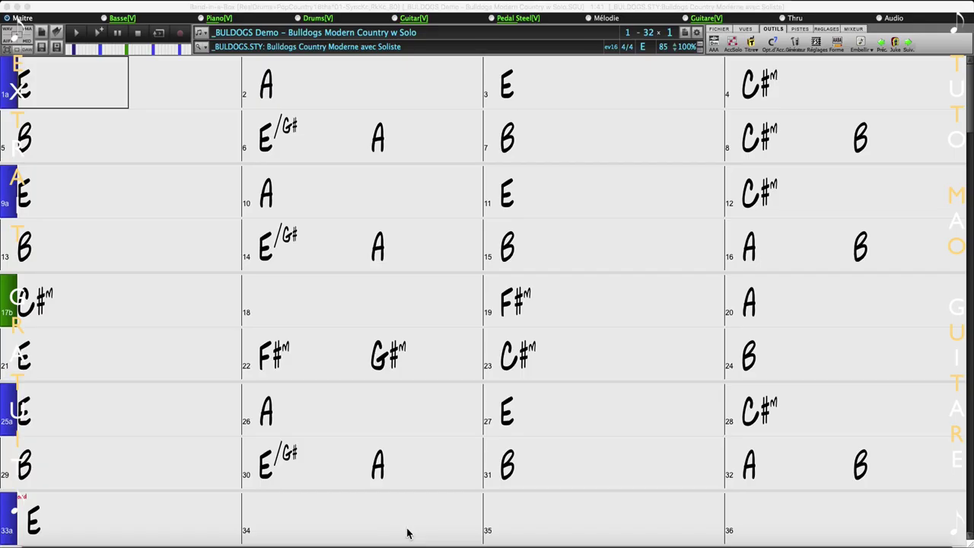
{"action": "left_click", "coordinate": [98, 32]}
{"action": "left_click", "coordinate": [99, 32]}
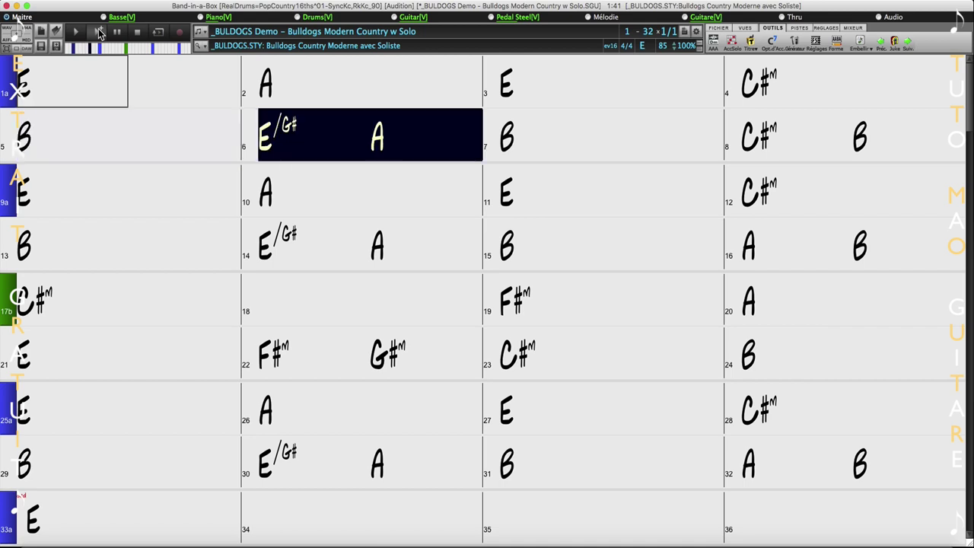
{"action": "left_click", "coordinate": [140, 33]}
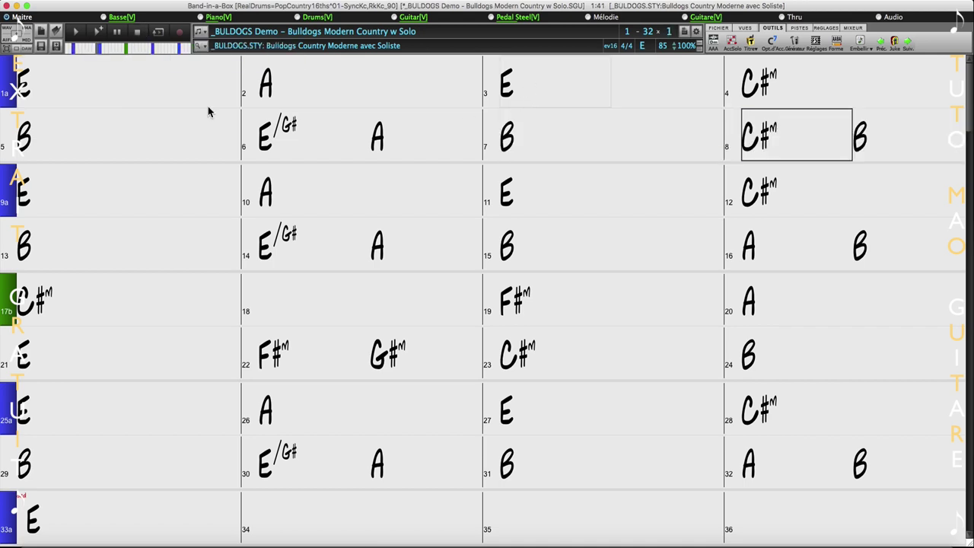
{"action": "left_click", "coordinate": [35, 92]}
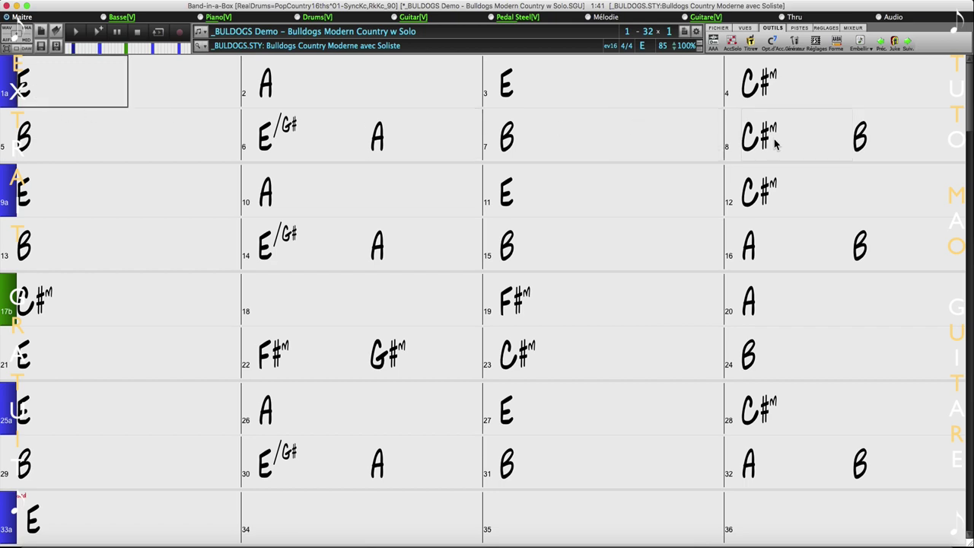
Step: Open the video rendering window for the Guitar track from the Mixer and move it clear of the mixer
{"action": "left_click", "coordinate": [749, 29]}
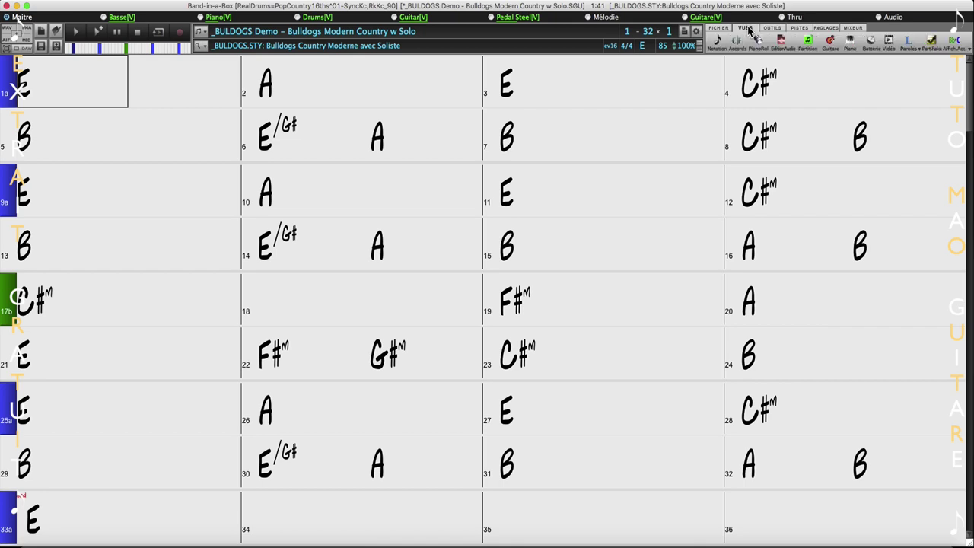
{"action": "left_click", "coordinate": [888, 40]}
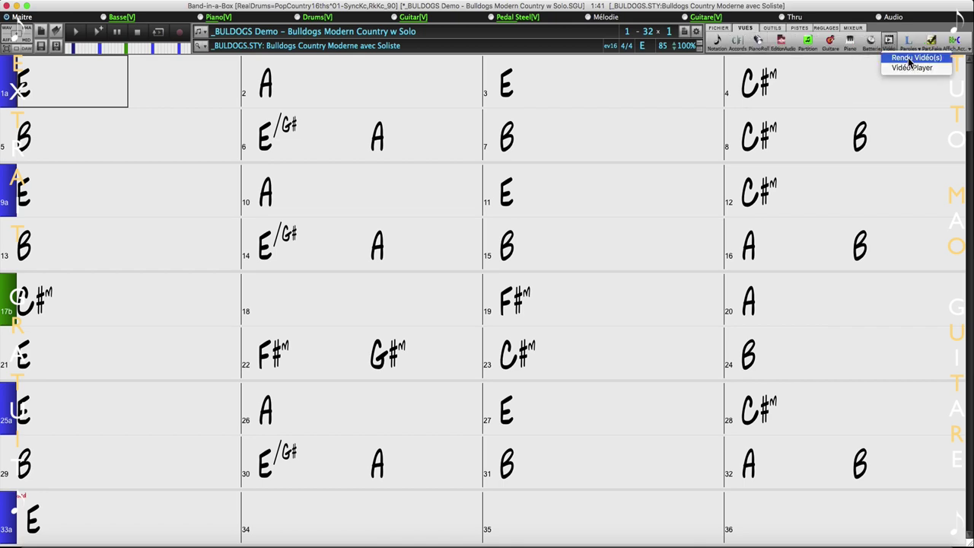
{"action": "left_click", "coordinate": [854, 28]}
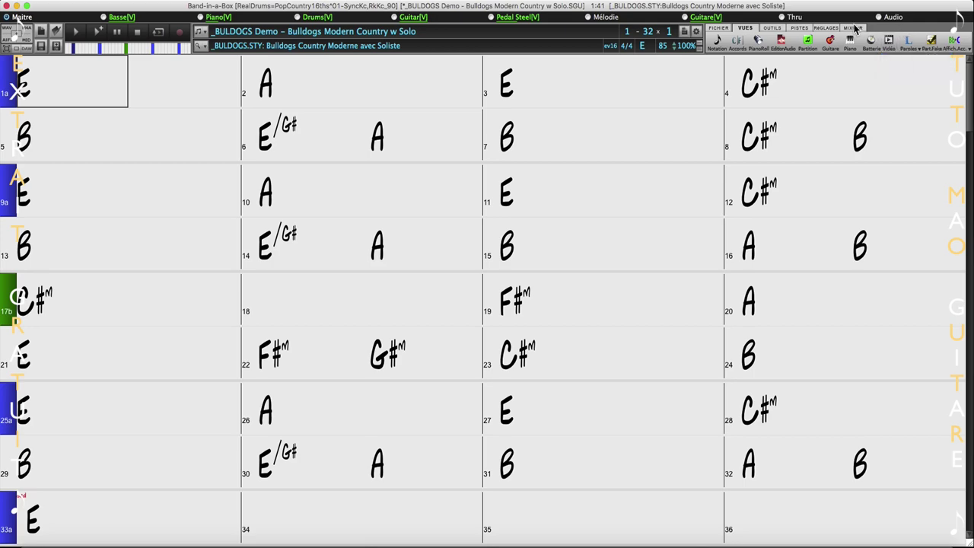
{"action": "left_click_drag", "start_coordinate": [769, 357], "coordinate": [746, 216]}
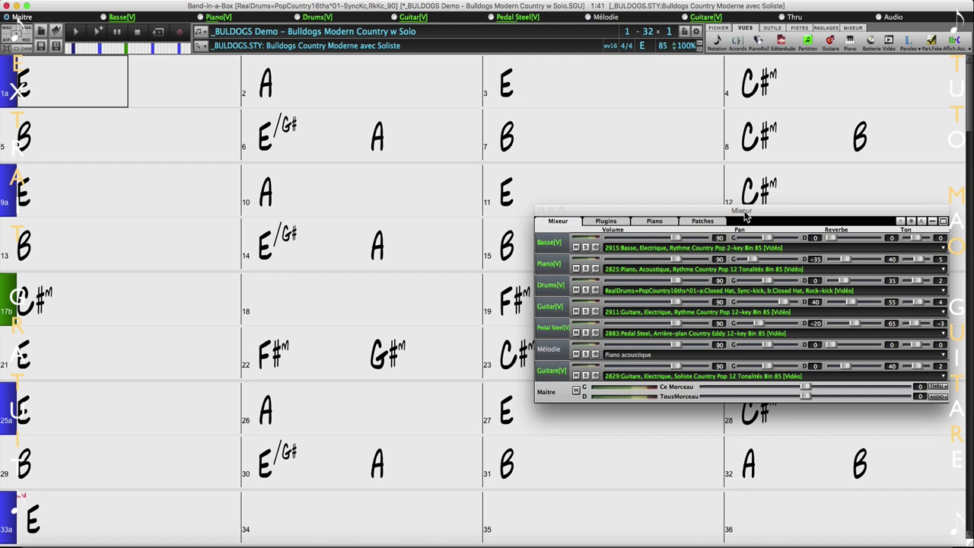
{"action": "right_click", "coordinate": [706, 315]}
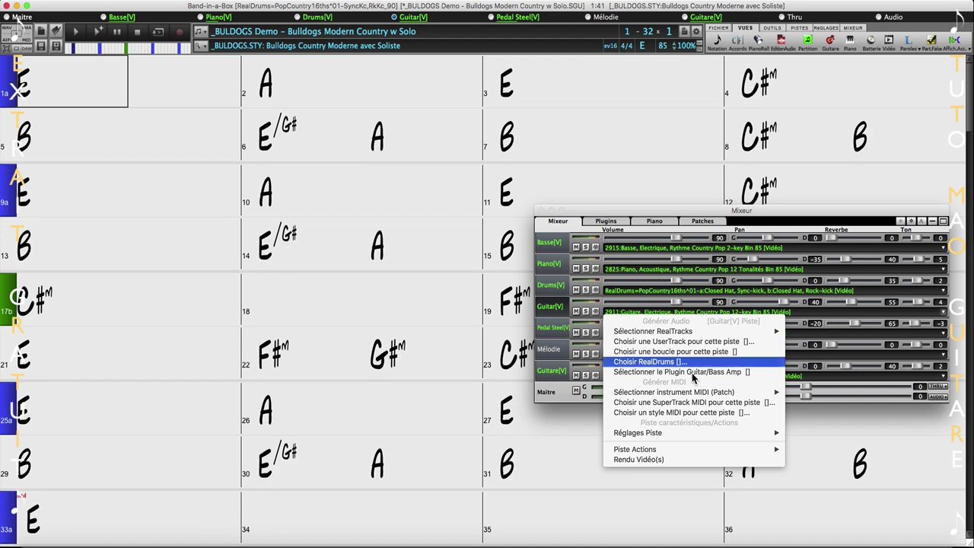
{"action": "left_click", "coordinate": [681, 459]}
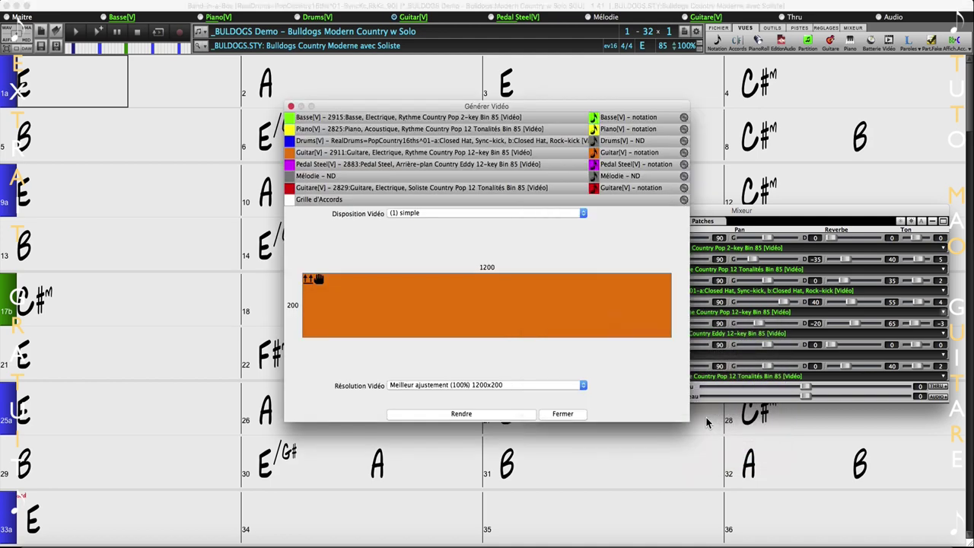
{"action": "left_click_drag", "start_coordinate": [467, 108], "coordinate": [386, 71]}
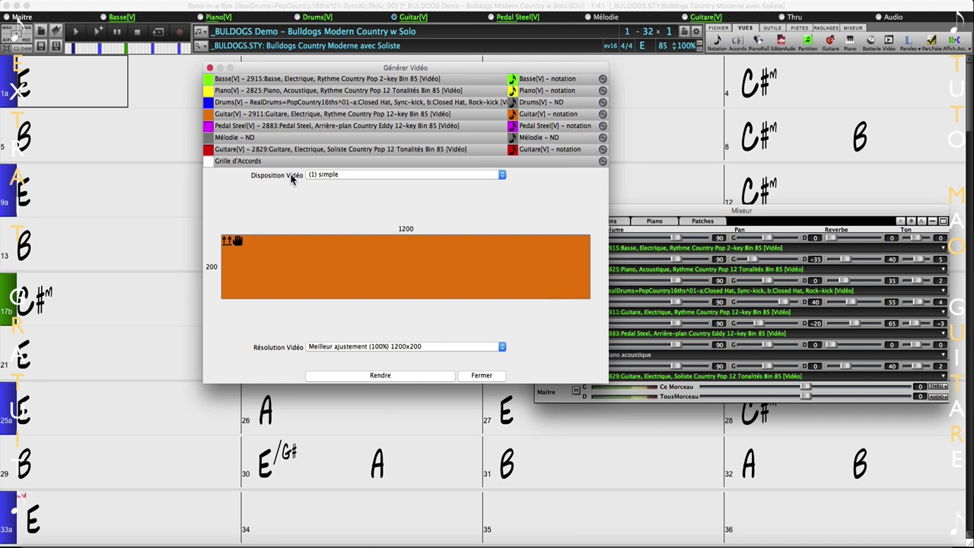
Step: Try the two- and three-video layouts, from (2) empilage vertical to (3) 1 gauche, 2 droit, and return to (1) simple
{"action": "left_click", "coordinate": [340, 175]}
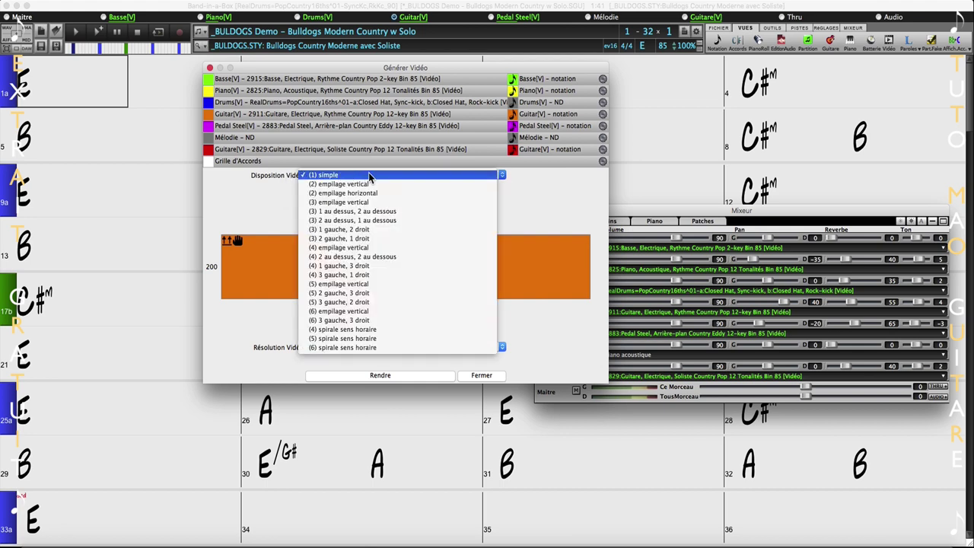
{"action": "left_click", "coordinate": [370, 185]}
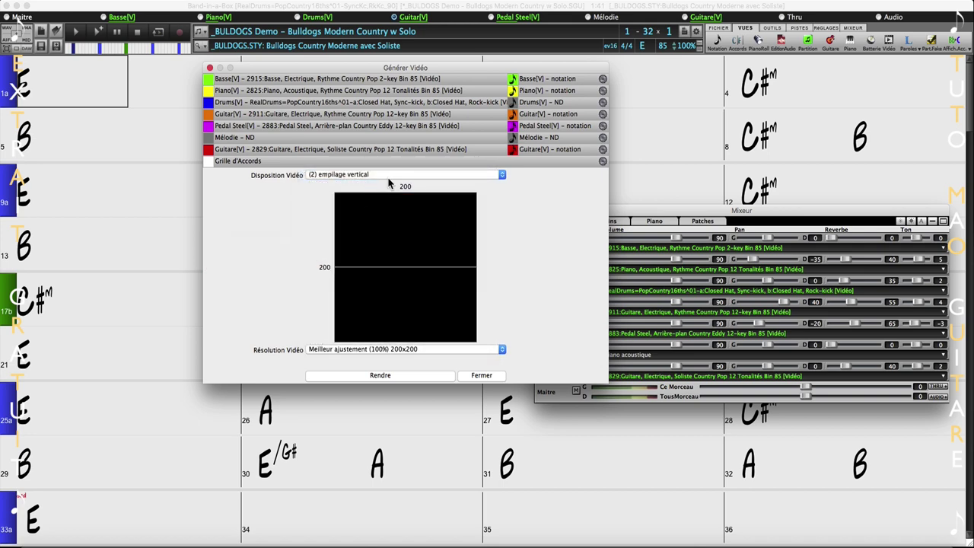
{"action": "left_click", "coordinate": [388, 179]}
{"action": "left_click", "coordinate": [390, 187]}
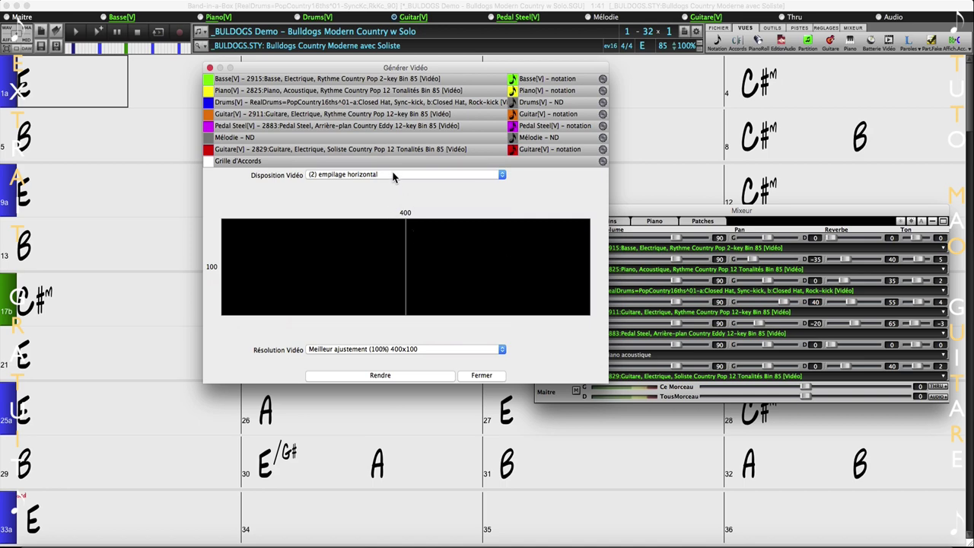
{"action": "left_click", "coordinate": [394, 177]}
{"action": "left_click", "coordinate": [393, 185]}
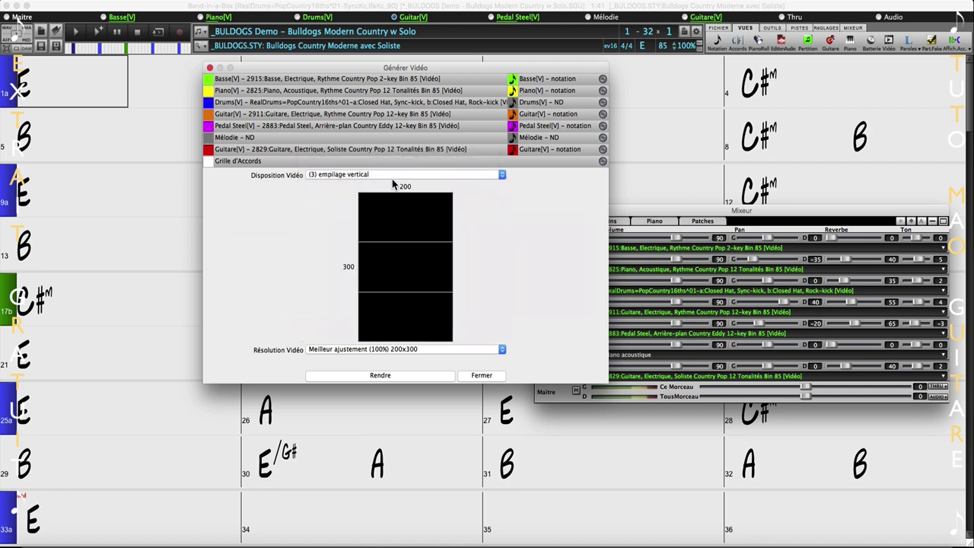
{"action": "left_click", "coordinate": [394, 179]}
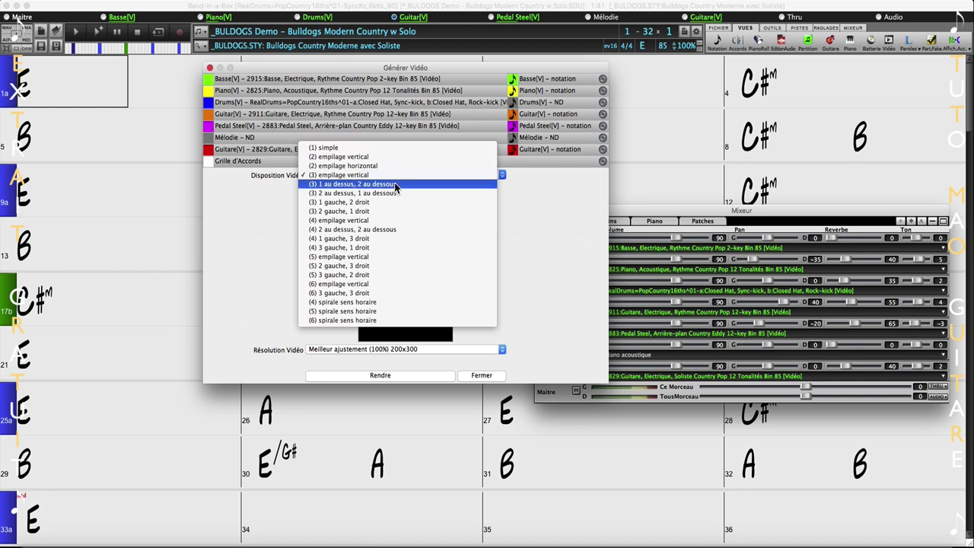
{"action": "left_click", "coordinate": [395, 185]}
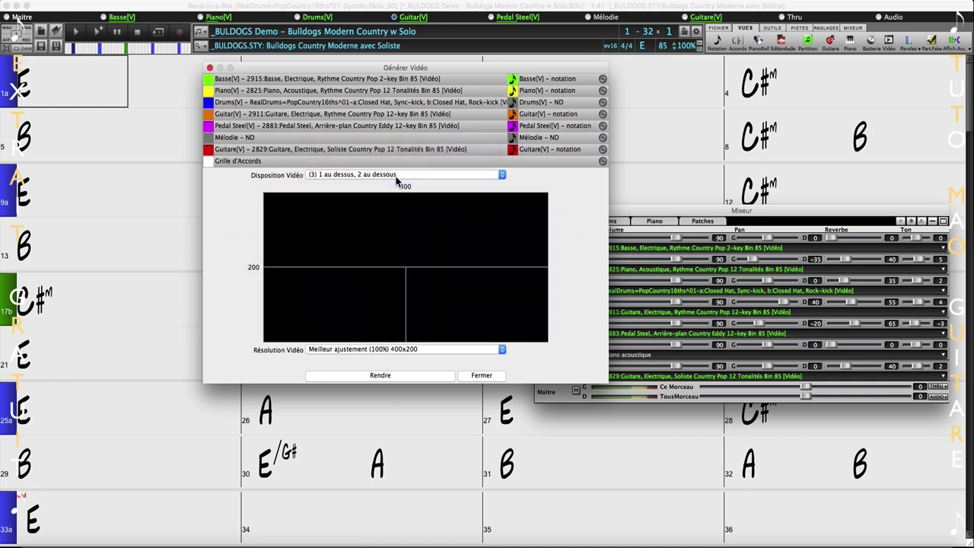
{"action": "left_click", "coordinate": [397, 179]}
{"action": "left_click", "coordinate": [396, 184]}
{"action": "left_click", "coordinate": [394, 178]}
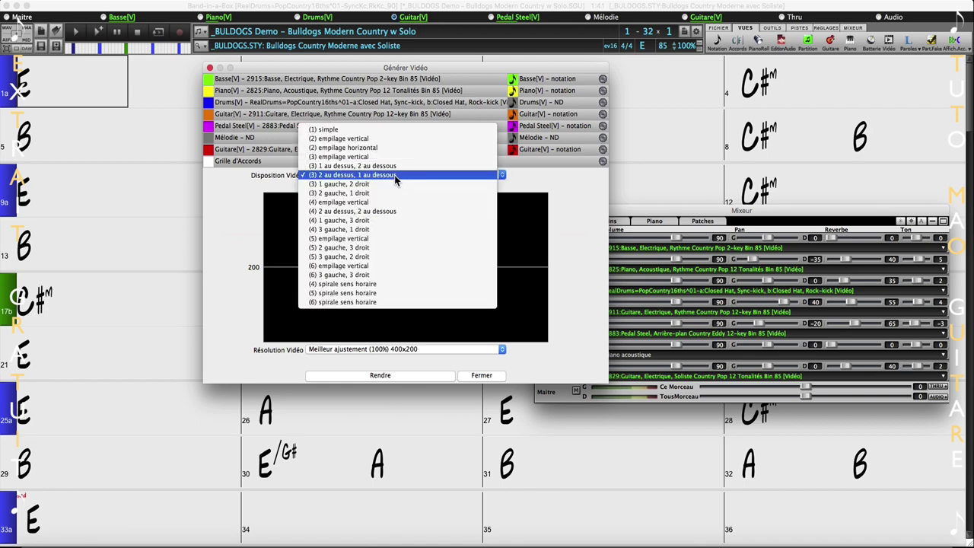
{"action": "left_click", "coordinate": [395, 182]}
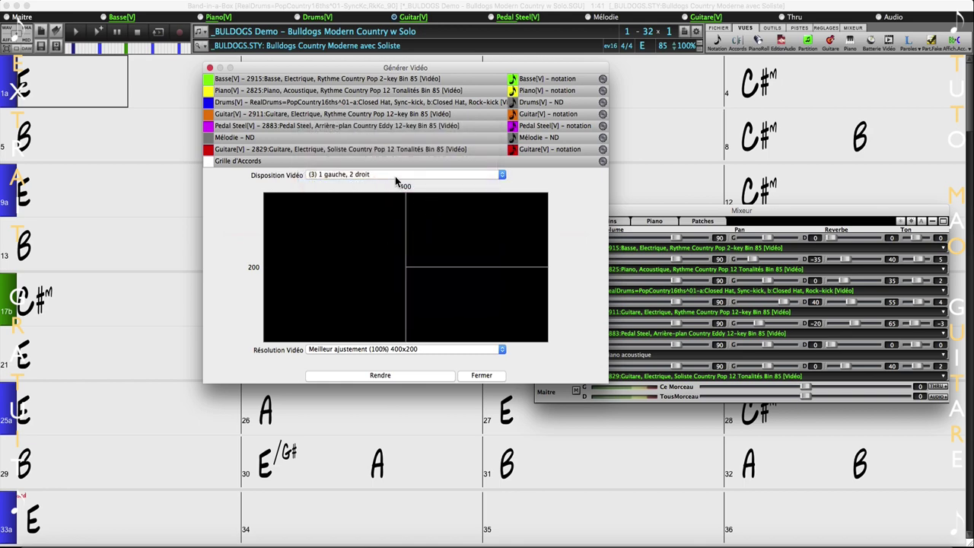
{"action": "left_click", "coordinate": [395, 175]}
{"action": "left_click", "coordinate": [362, 120]}
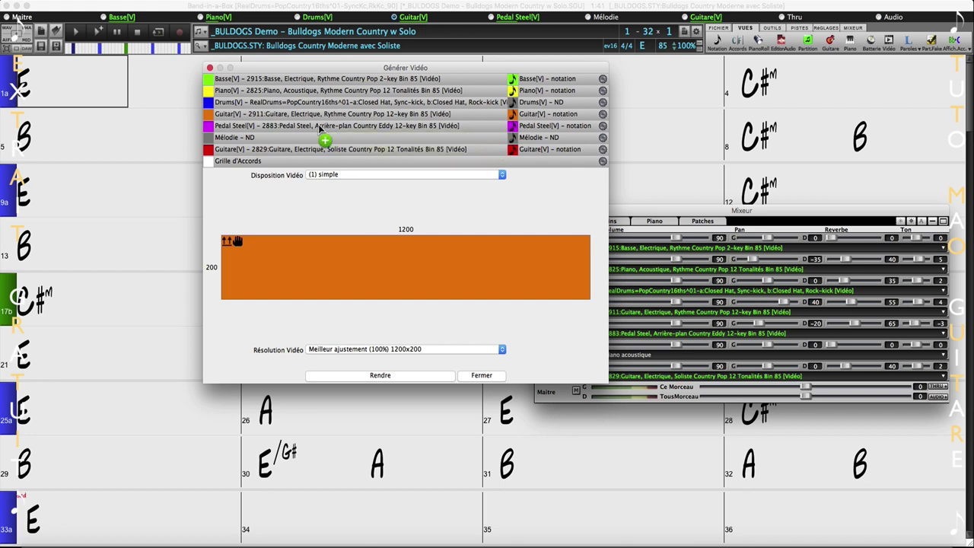
Step: Place the Pedal Steel video in the simple layout and keep the best-fit resolution at 100%, 1200x370
{"action": "left_click_drag", "start_coordinate": [321, 129], "coordinate": [361, 259]}
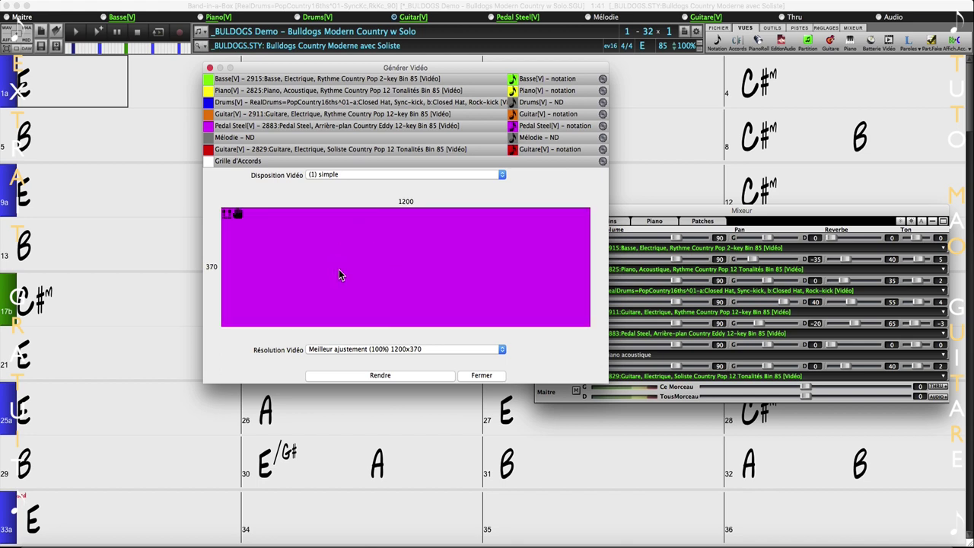
{"action": "left_click", "coordinate": [345, 351]}
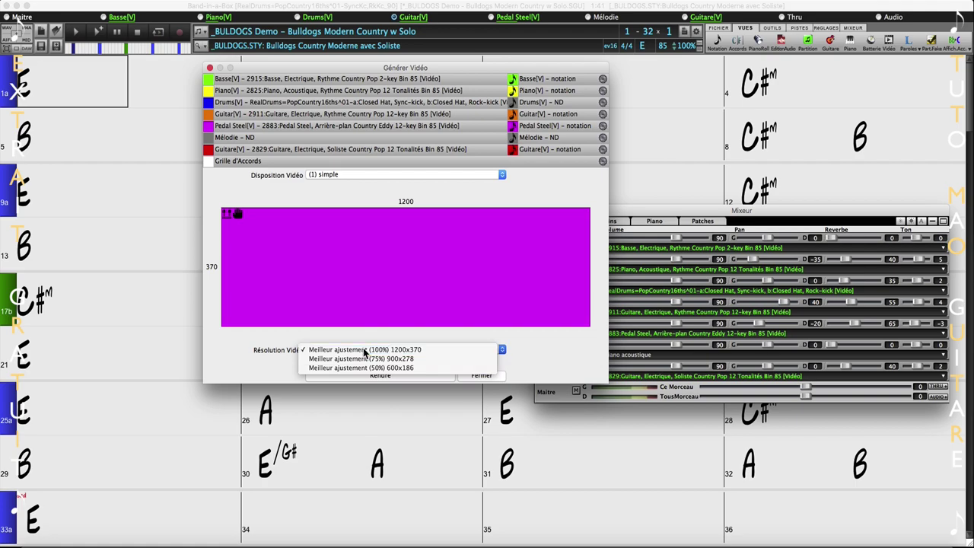
{"action": "left_click", "coordinate": [364, 349]}
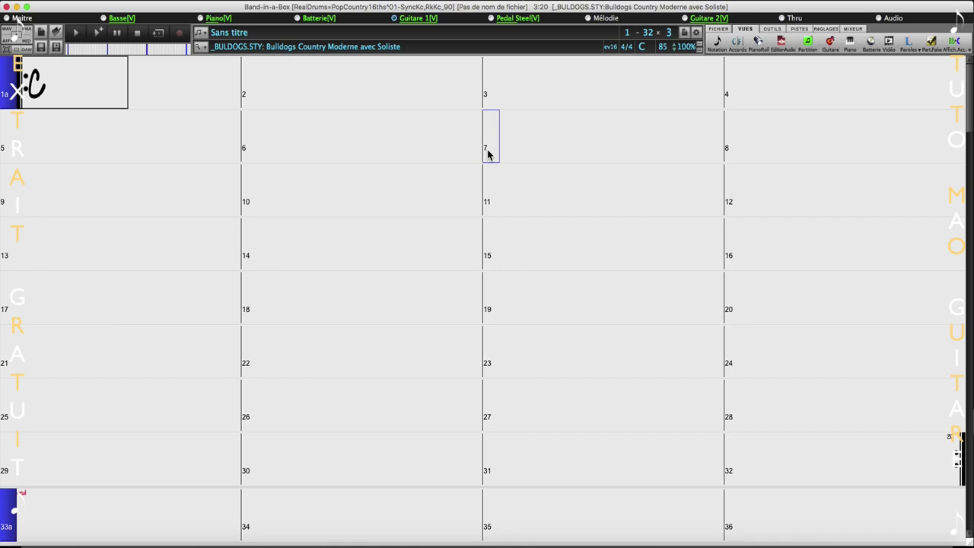
Step: Start importing an audio file and browse to the Tutorial - BB2018 folder inside Tutorials, with the files sorted by name
{"action": "left_click", "coordinate": [103, 2]}
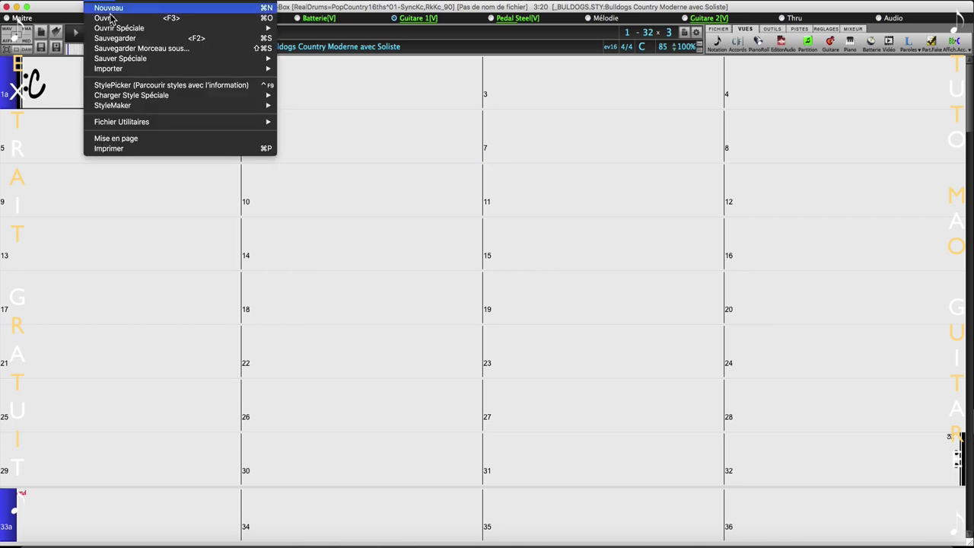
{"action": "mouse_move", "coordinate": [128, 70]}
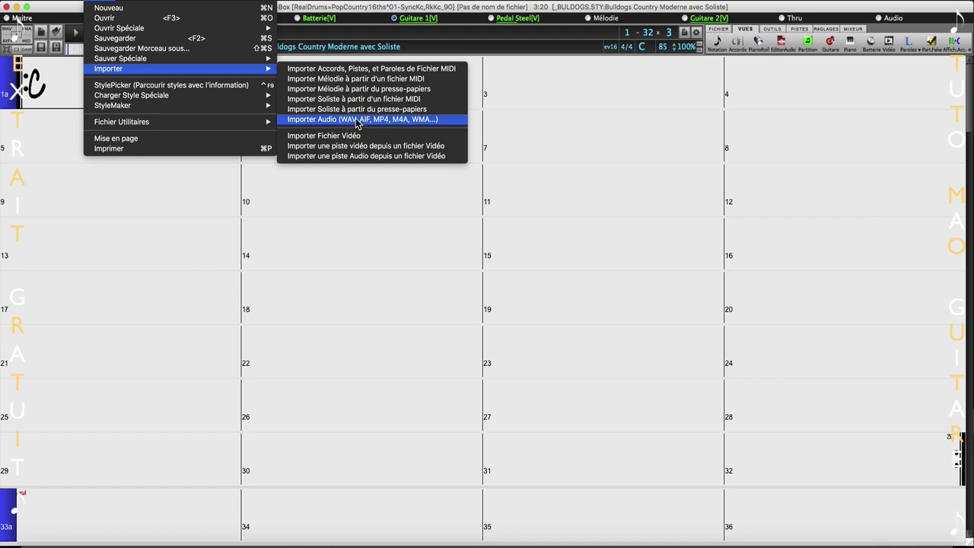
{"action": "left_click", "coordinate": [334, 122]}
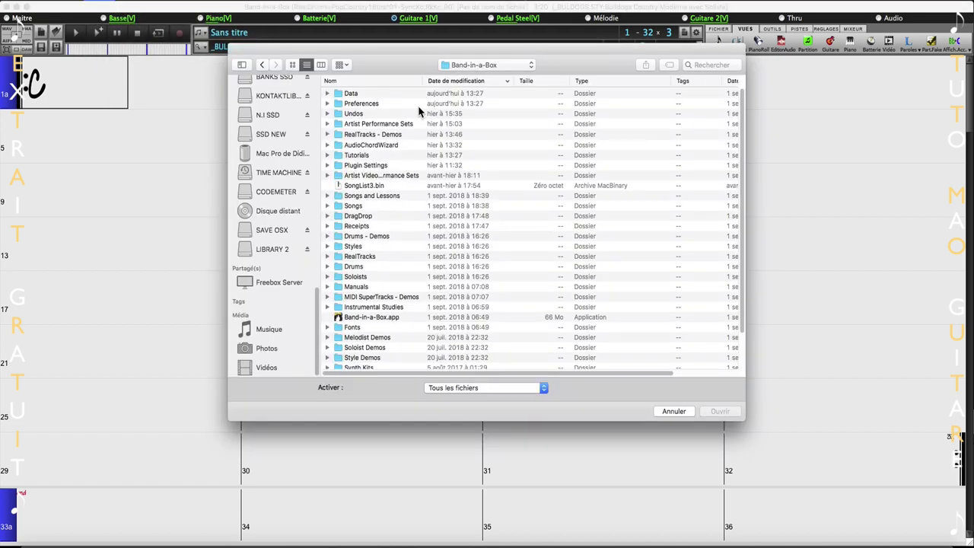
{"action": "left_click", "coordinate": [392, 82]}
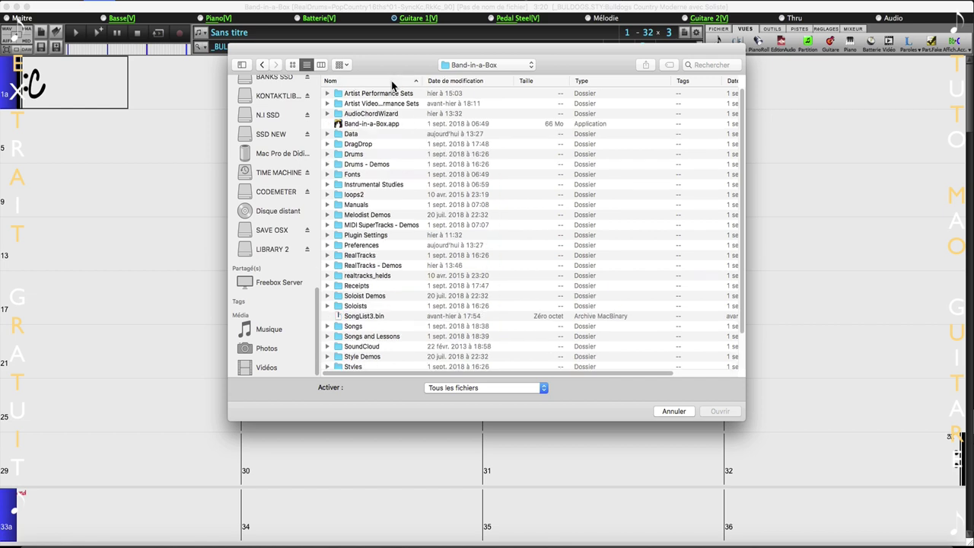
{"action": "scroll", "coordinate": [390, 254], "scroll_direction": "down", "scroll_amount": 3}
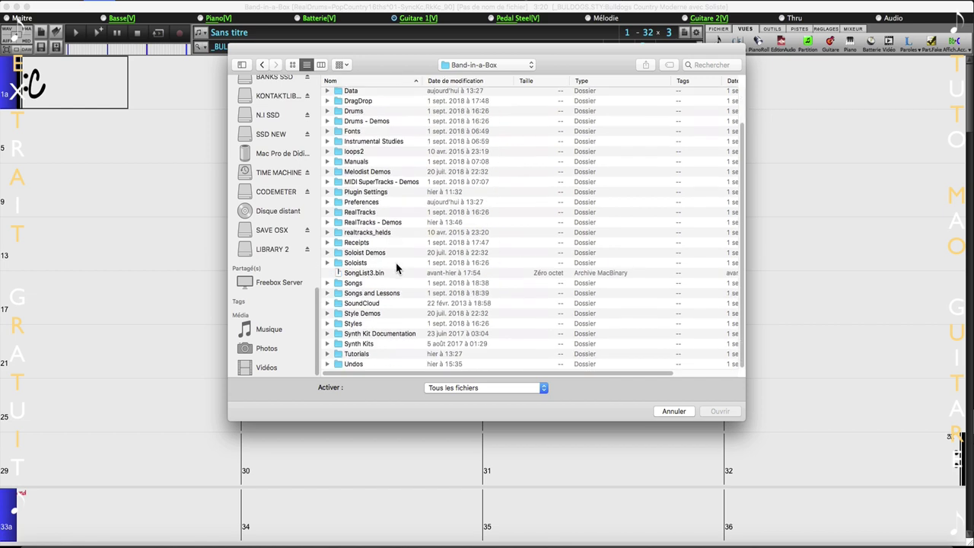
{"action": "double_click", "coordinate": [369, 355]}
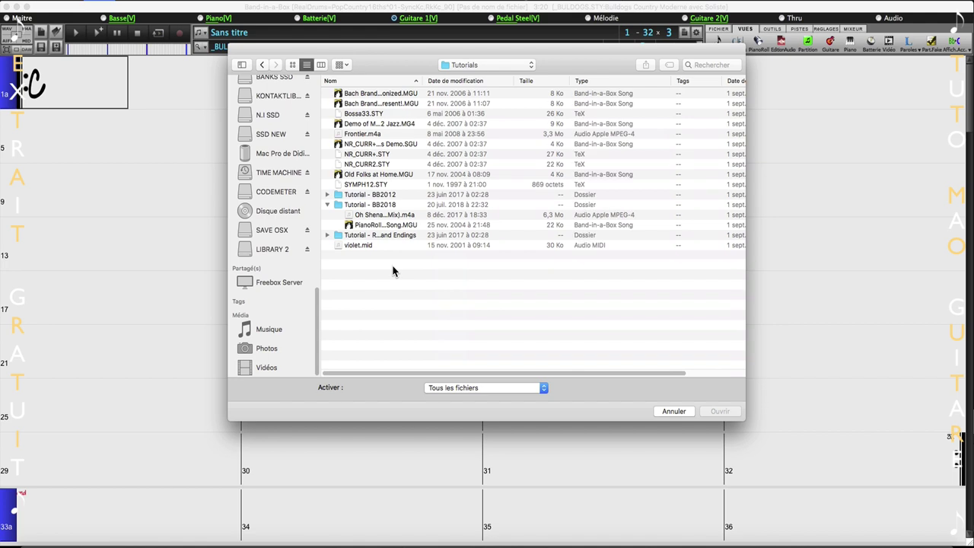
{"action": "double_click", "coordinate": [383, 205]}
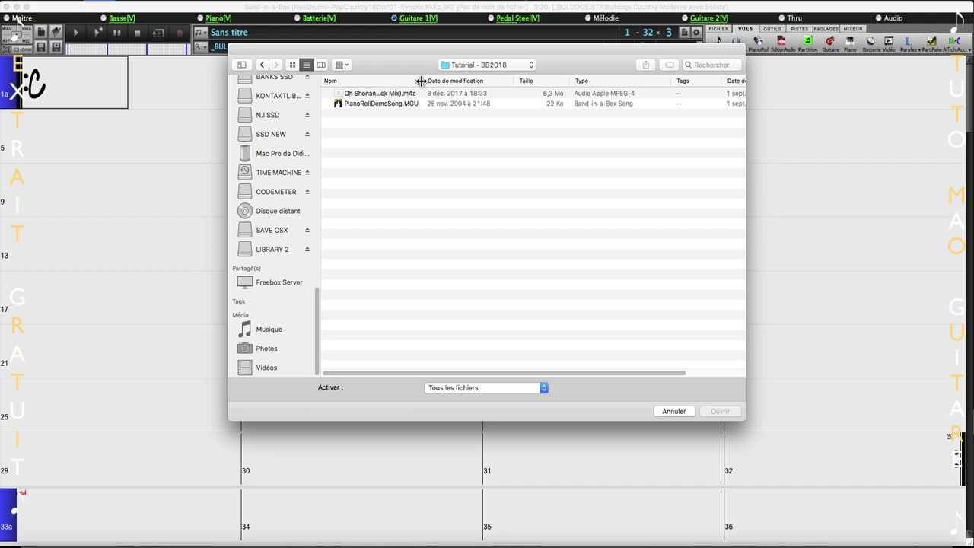
Step: Import "Oh Shenandoah (Pop Rock Mix).m4a" at bar -1, beat 1, overwriting the existing audio
{"action": "left_click_drag", "start_coordinate": [420, 81], "coordinate": [547, 81]}
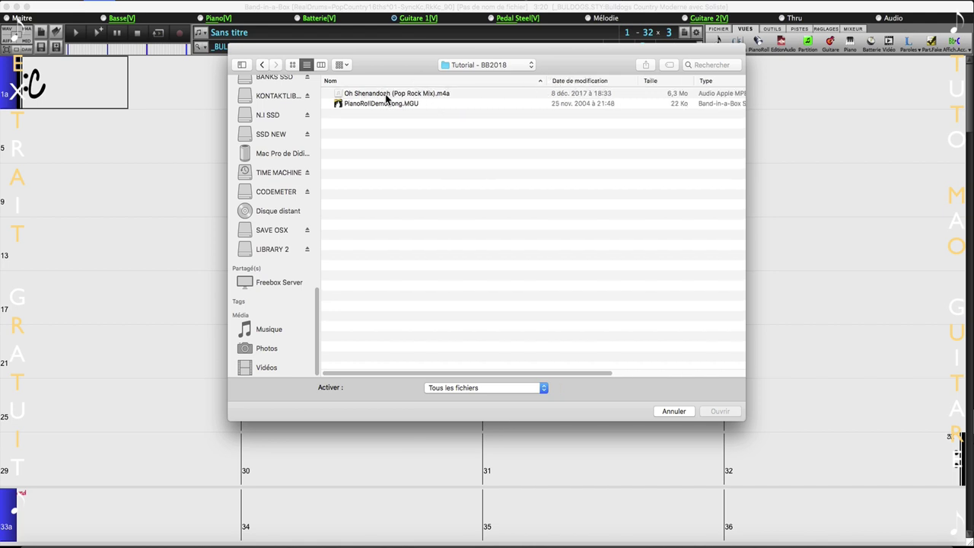
{"action": "double_click", "coordinate": [428, 92]}
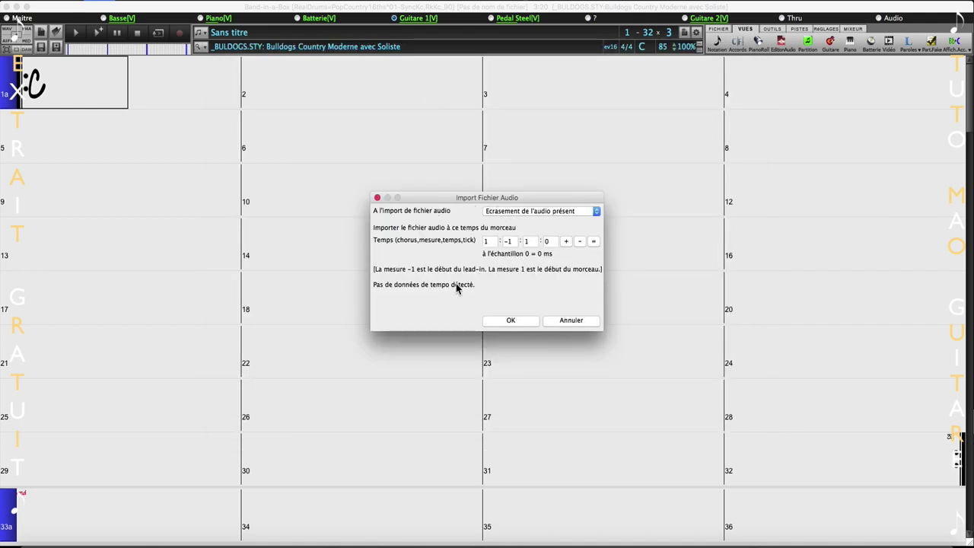
{"action": "left_click", "coordinate": [511, 321]}
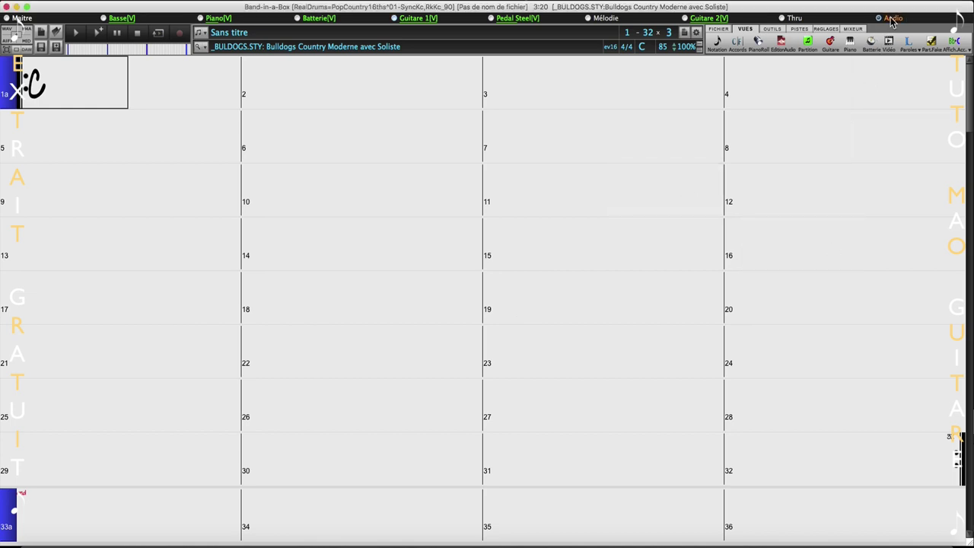
Step: Show the imported audio's waveform in the audio editor and solo the Audio track
{"action": "left_click", "coordinate": [783, 45]}
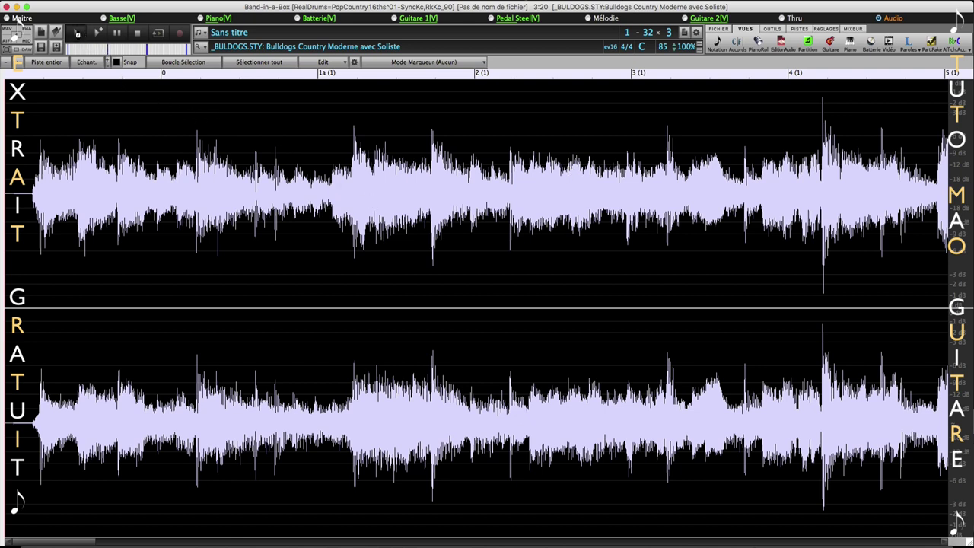
{"action": "left_click", "coordinate": [892, 19]}
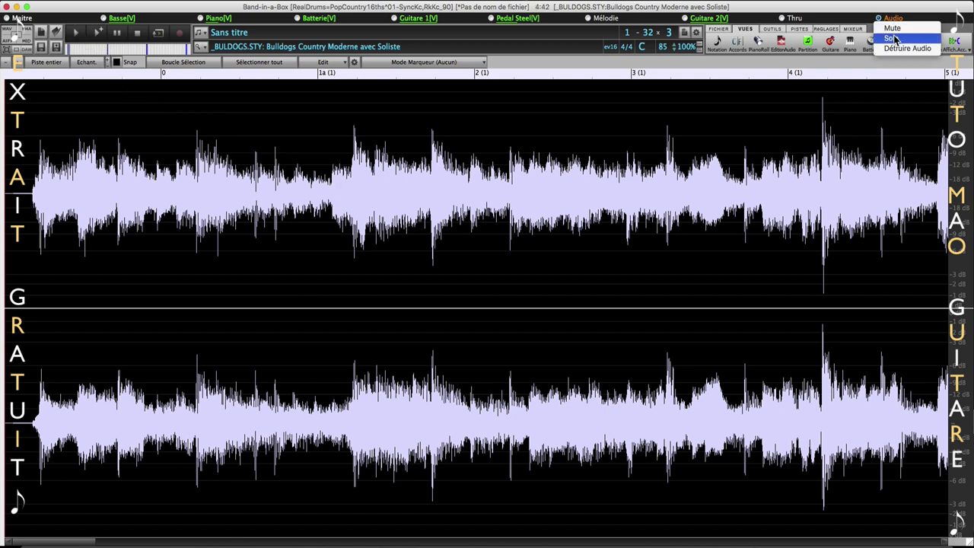
{"action": "left_click", "coordinate": [892, 38]}
Step: Play the soloed audio with the waveform zoomed out to about 22 bars, and stop playback
{"action": "left_click", "coordinate": [80, 34]}
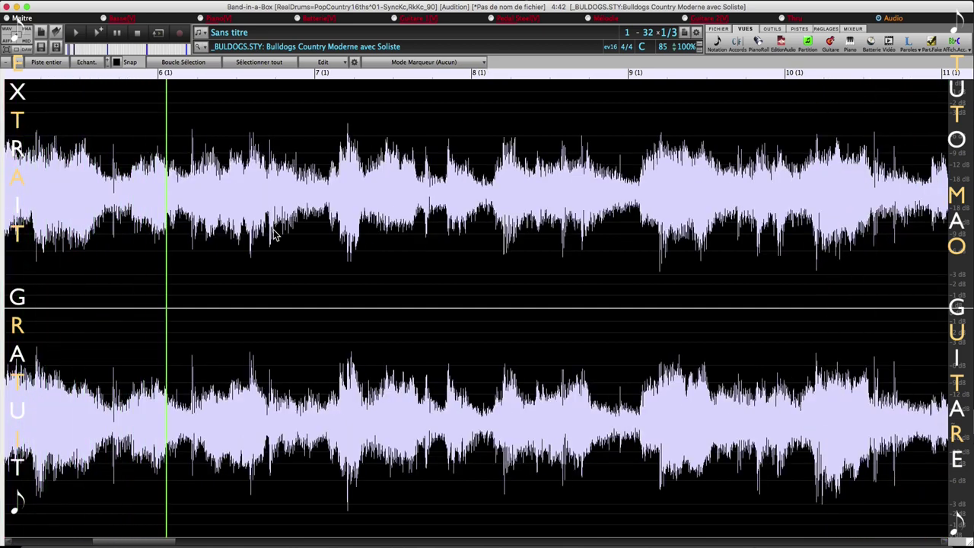
{"action": "left_click", "coordinate": [5, 64]}
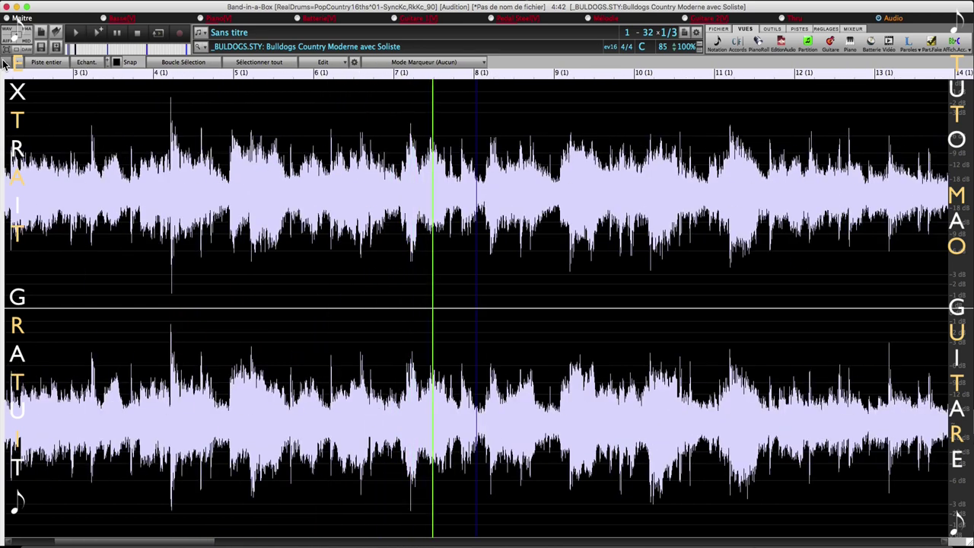
{"action": "left_click", "coordinate": [4, 64]}
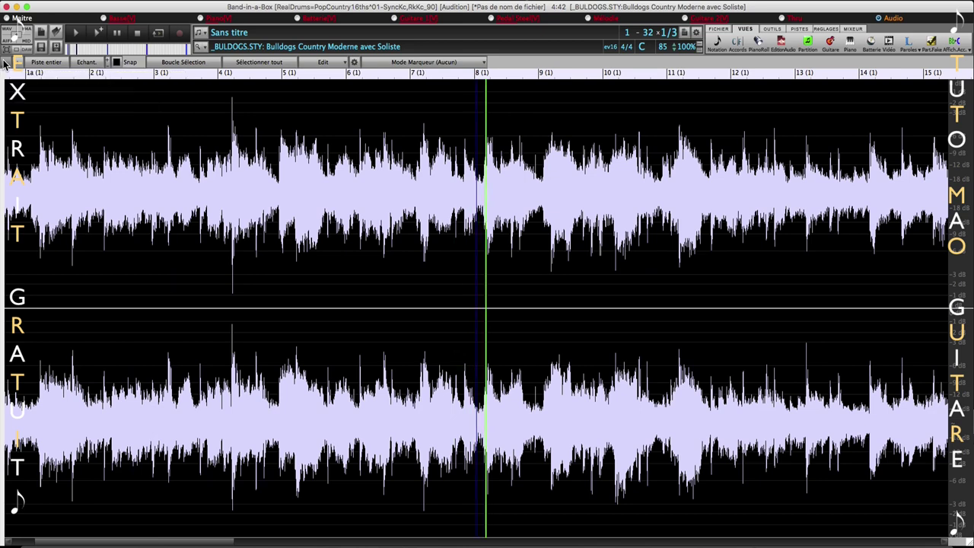
{"action": "left_click", "coordinate": [5, 64]}
{"action": "left_click", "coordinate": [4, 64]}
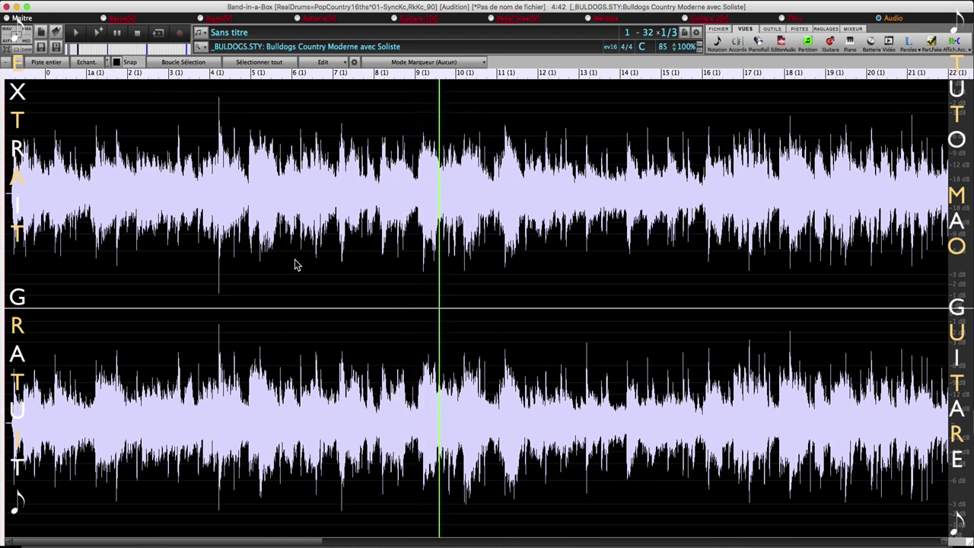
{"action": "left_click", "coordinate": [137, 33]}
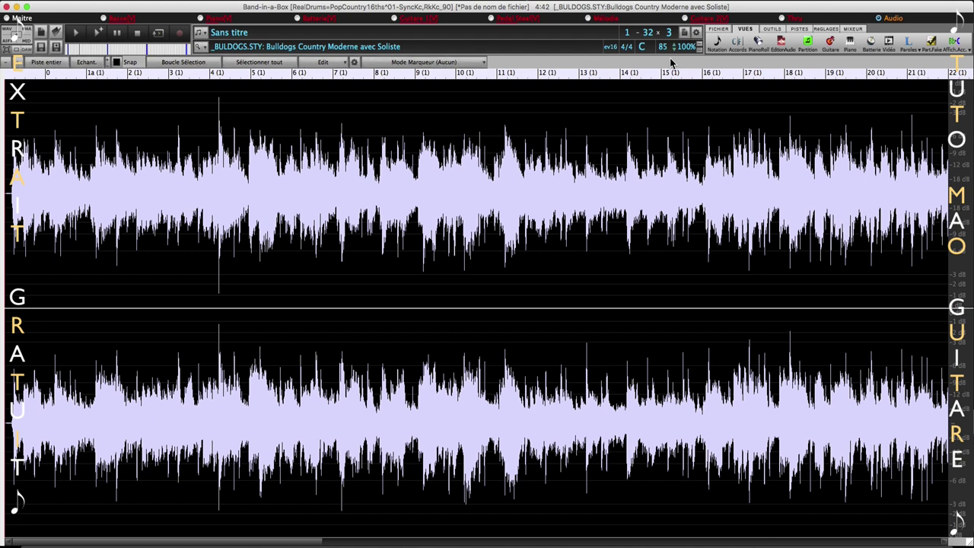
Step: Return to the chord sheet and disable the _BULDOGS.STY style, leaving the cursor on bar 1
{"action": "left_click", "coordinate": [782, 44]}
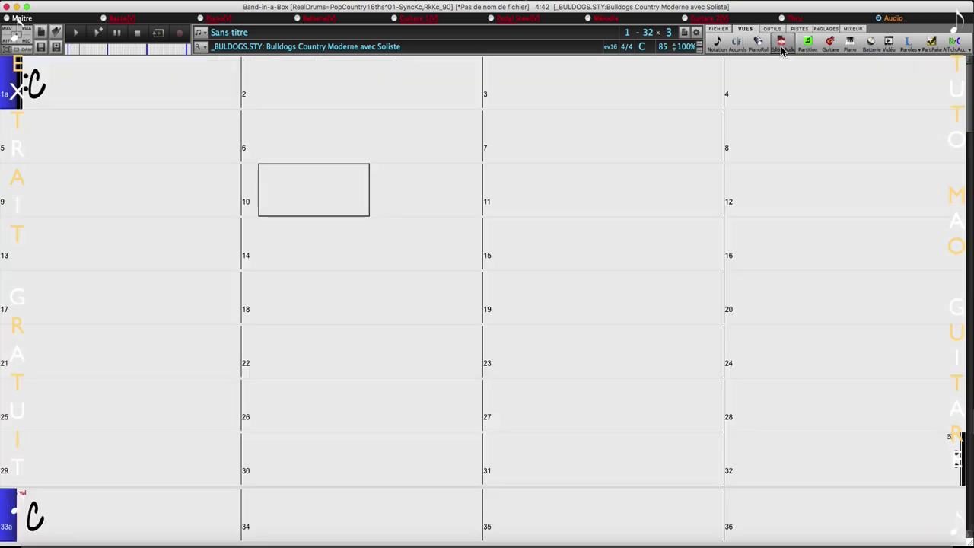
{"action": "left_click", "coordinate": [233, 50]}
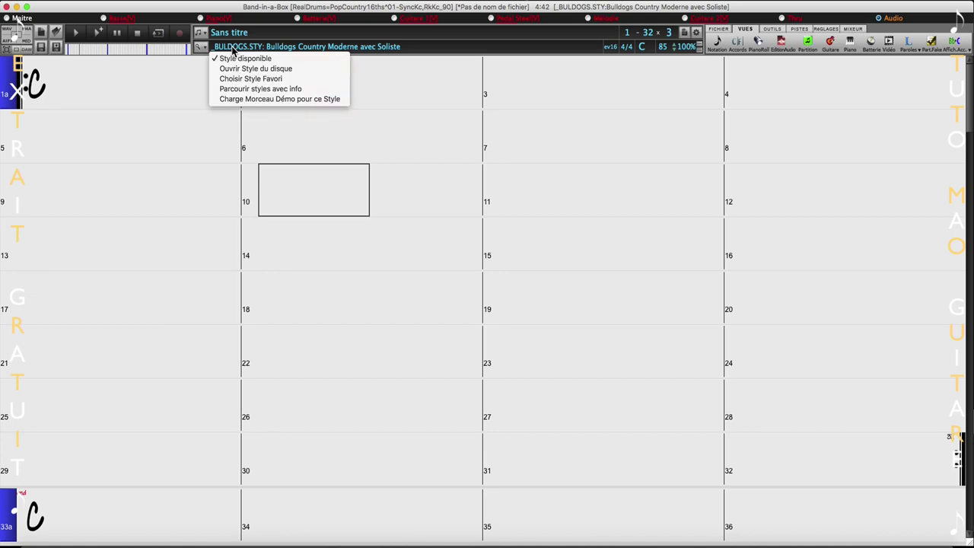
{"action": "left_click", "coordinate": [236, 58]}
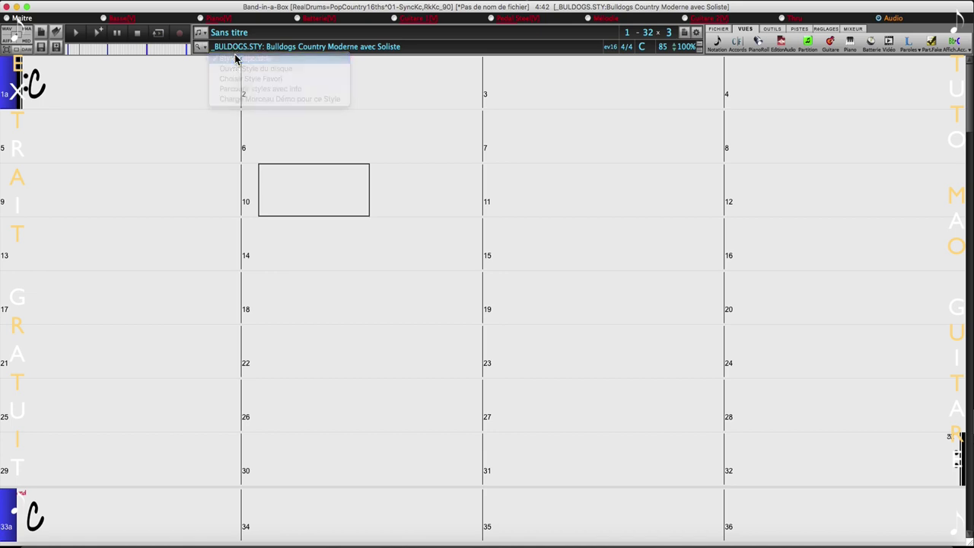
{"action": "left_click", "coordinate": [74, 103]}
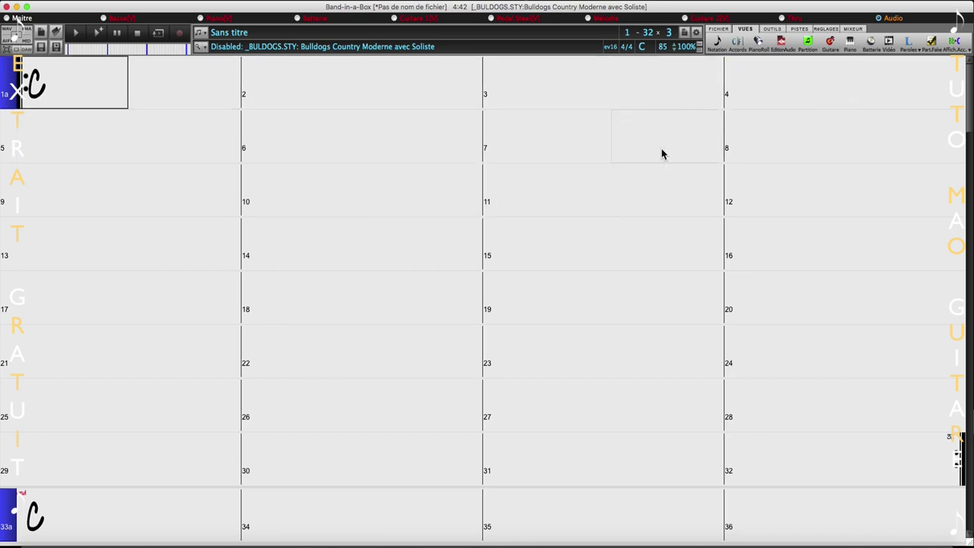
Step: Reopen the audio editor with the waveform zoomed to about ten bars, play the opening bars and stop
{"action": "left_click", "coordinate": [781, 43]}
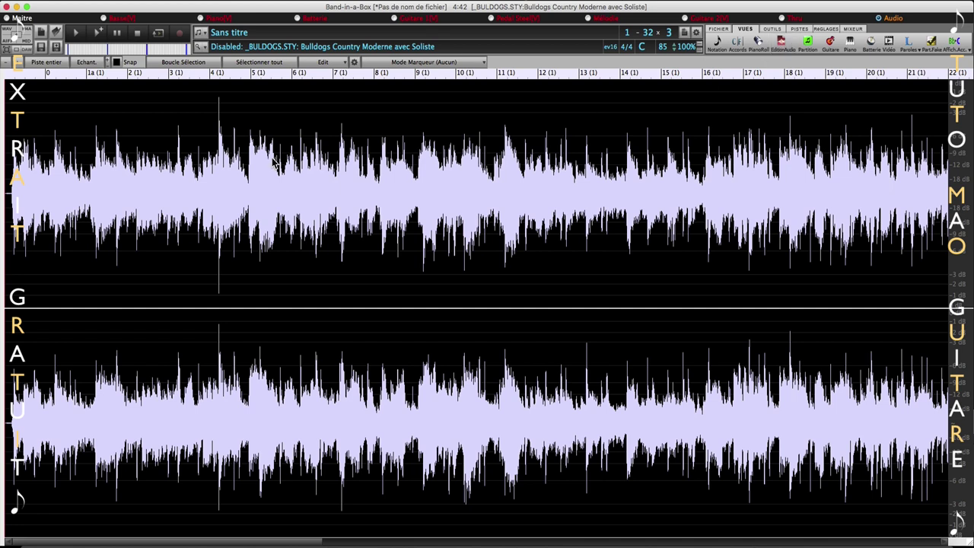
{"action": "left_click", "coordinate": [19, 66]}
{"action": "left_click", "coordinate": [19, 66]}
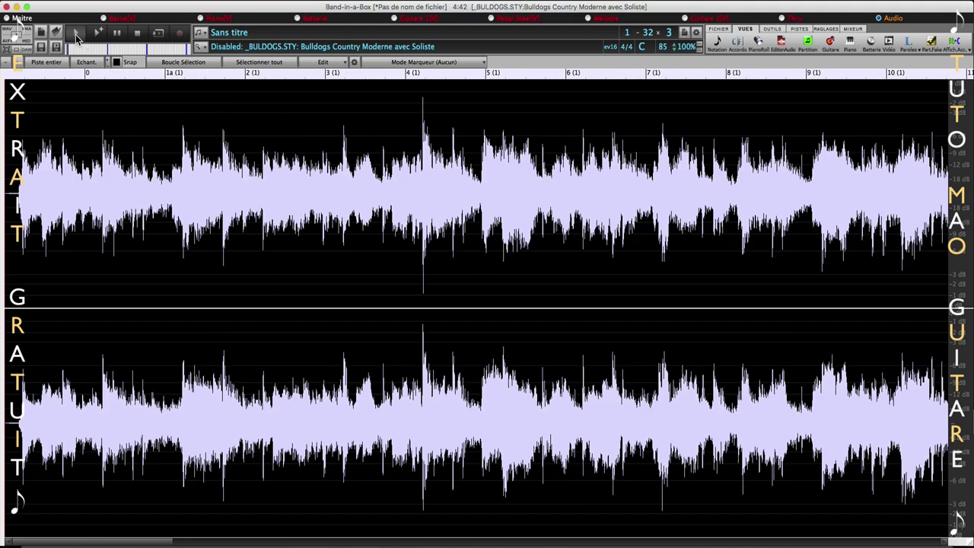
{"action": "left_click", "coordinate": [75, 32]}
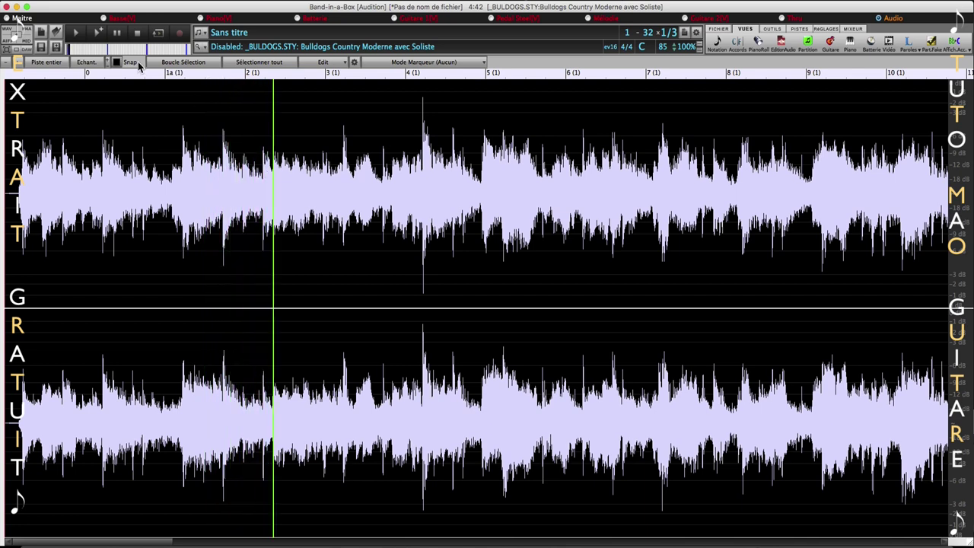
{"action": "left_click", "coordinate": [139, 34]}
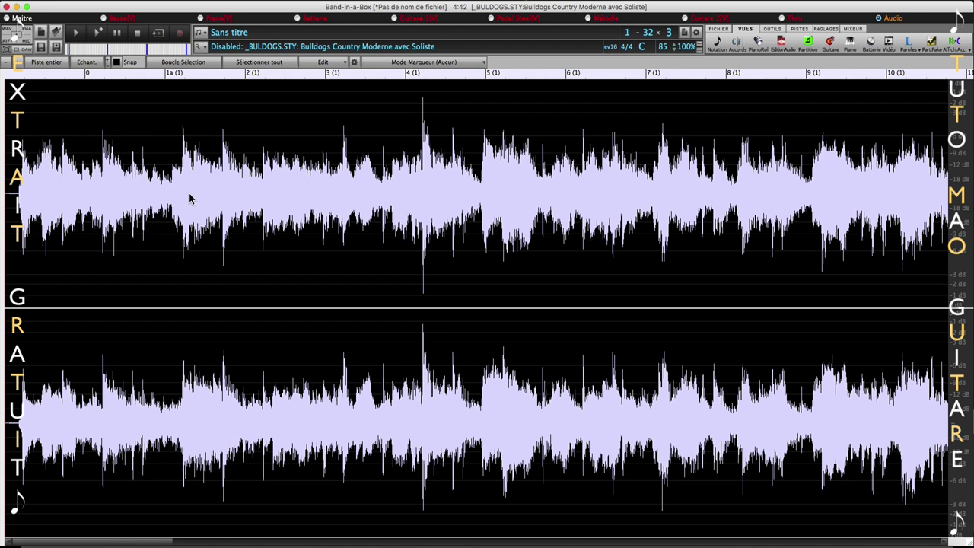
Step: Set the marker mode to Assistant Accords Audio, audition the opening, and add a bar marker where the audio begins
{"action": "left_click", "coordinate": [431, 62]}
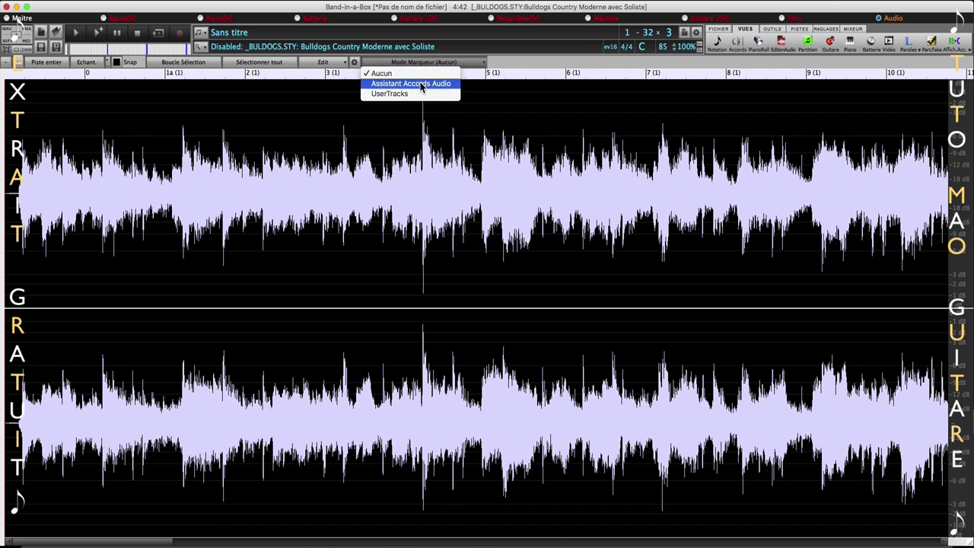
{"action": "left_click", "coordinate": [421, 84]}
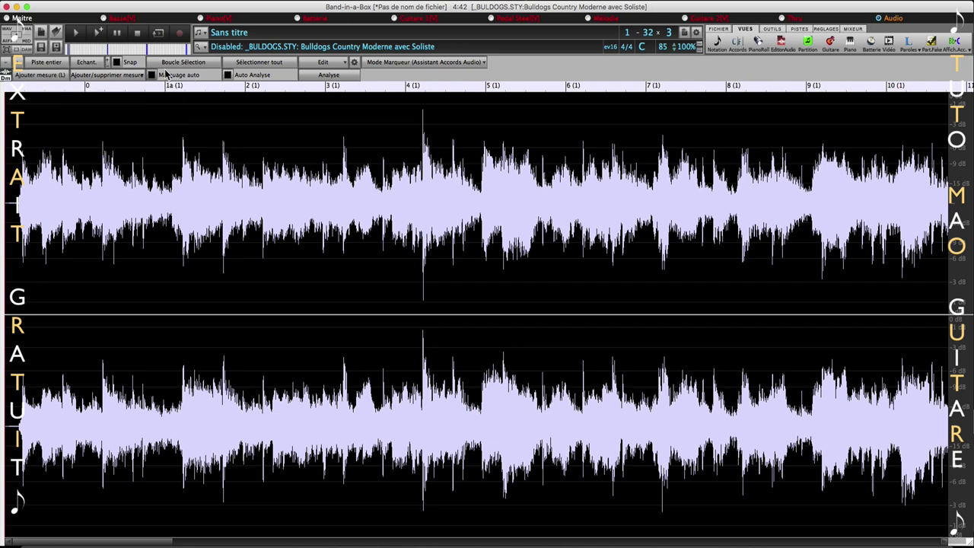
{"action": "left_click", "coordinate": [77, 35]}
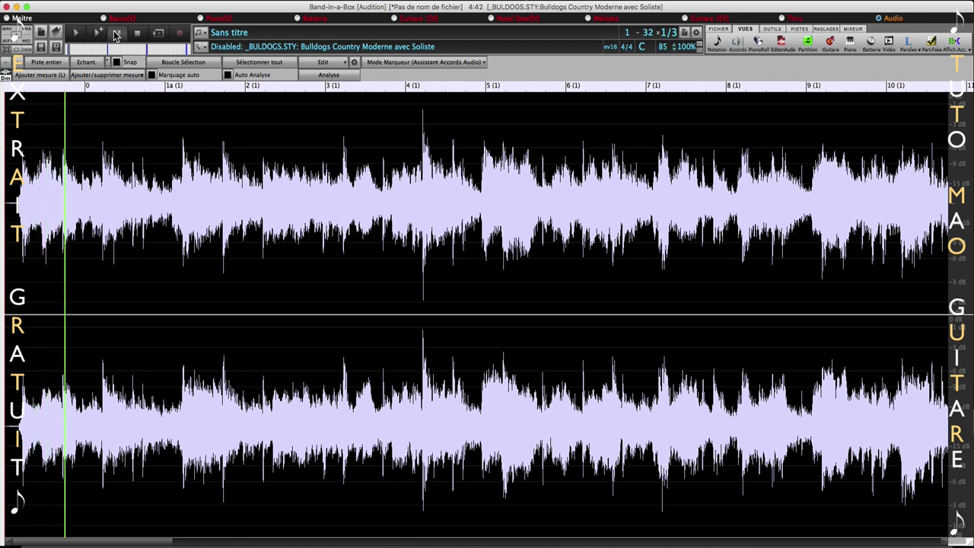
{"action": "left_click", "coordinate": [76, 34]}
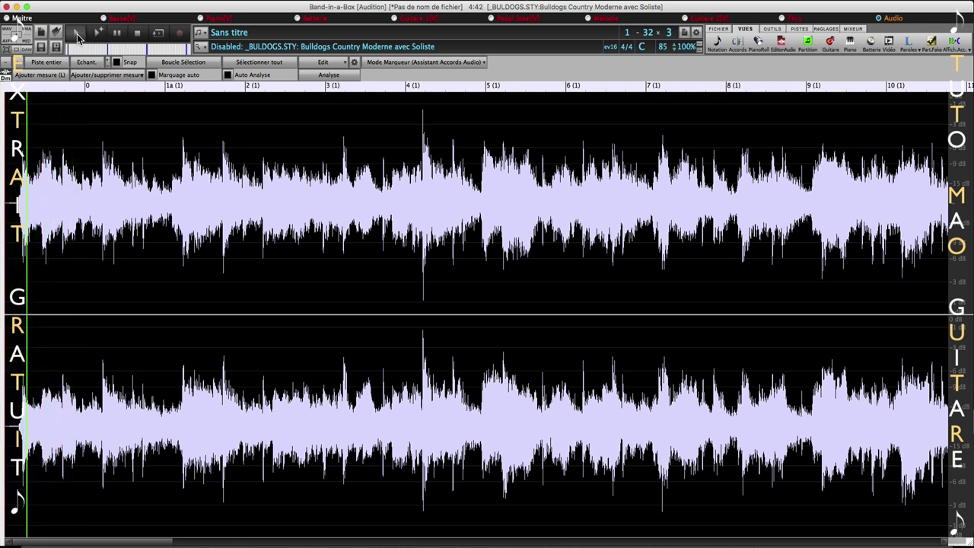
{"action": "left_click", "coordinate": [137, 33]}
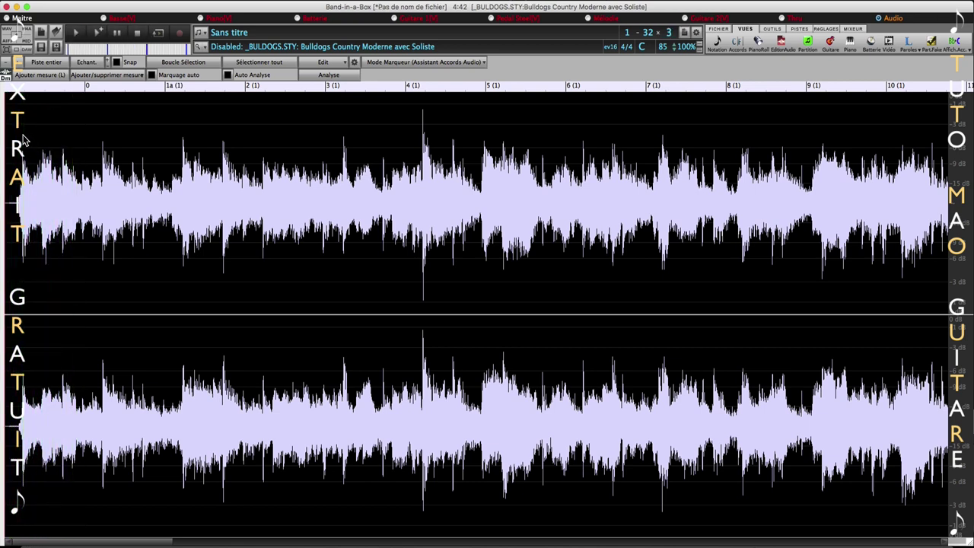
{"action": "left_click", "coordinate": [22, 137]}
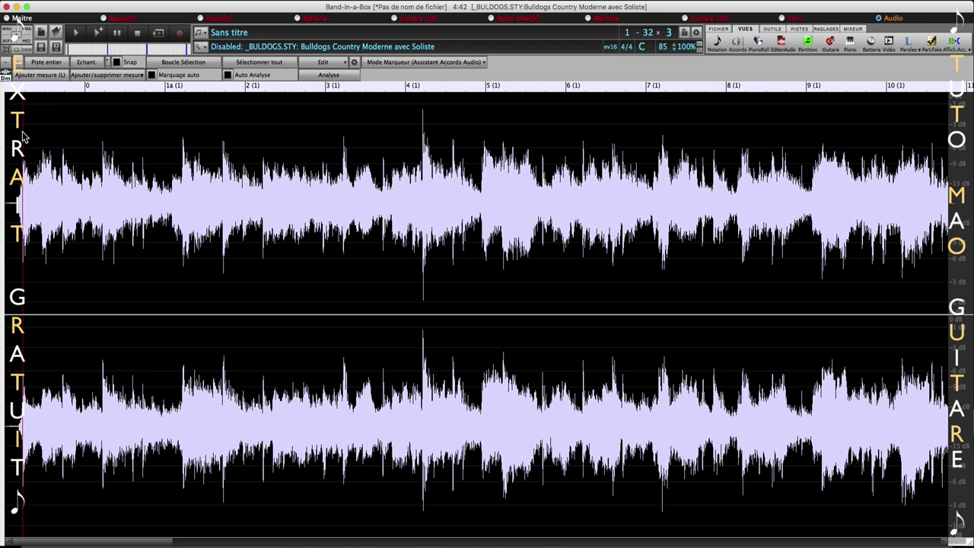
{"action": "left_click", "coordinate": [41, 76]}
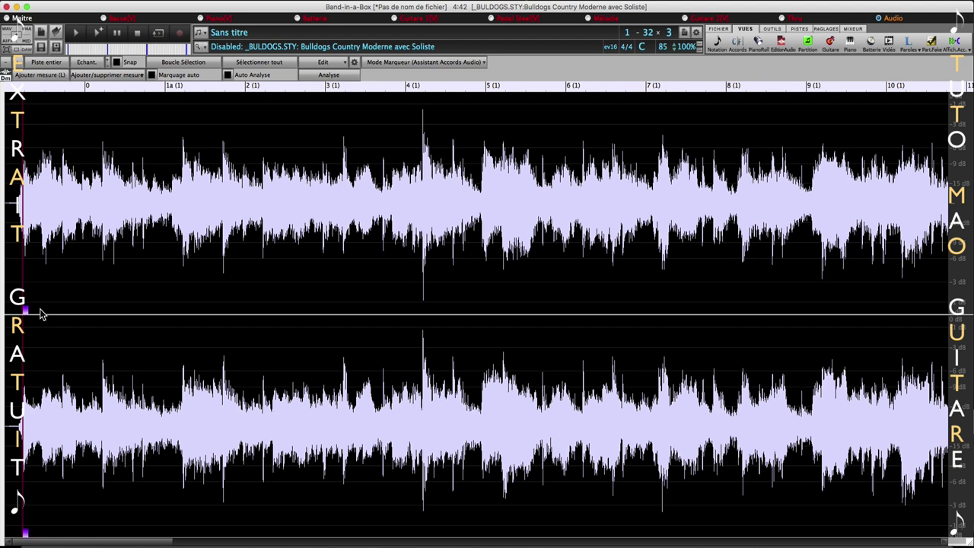
Step: Place the cursor on the next downbeat after the first marker, audition the opening, and add a second bar marker there
{"action": "left_click", "coordinate": [102, 98]}
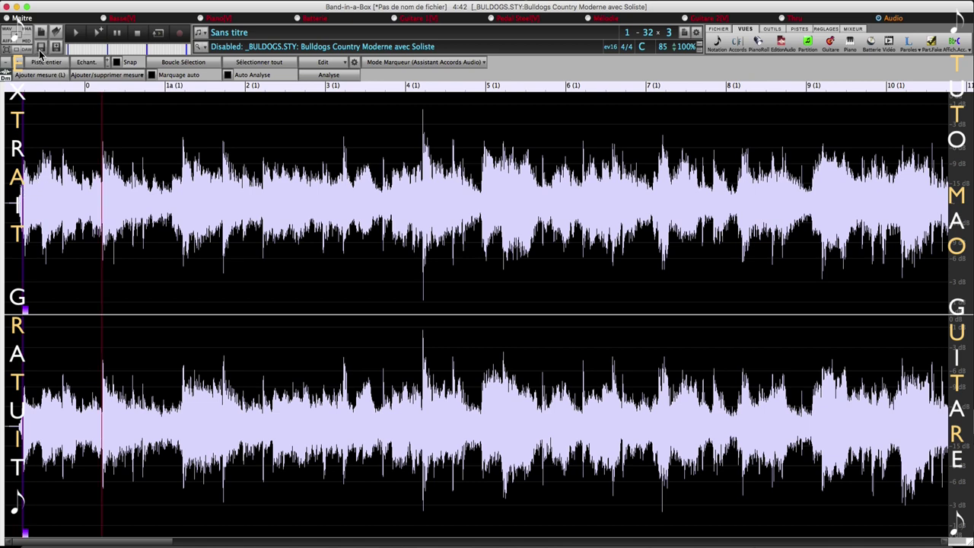
{"action": "left_click", "coordinate": [75, 35]}
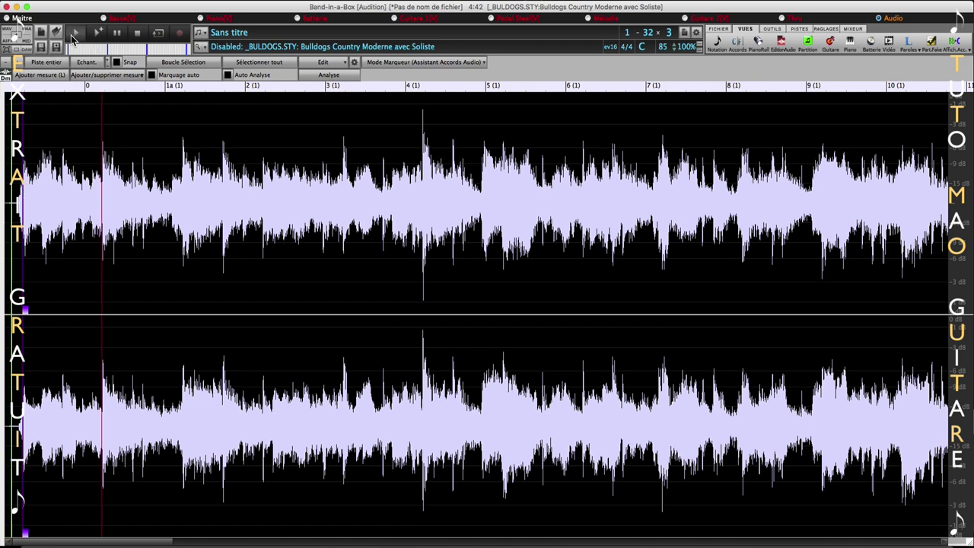
{"action": "left_click", "coordinate": [136, 34]}
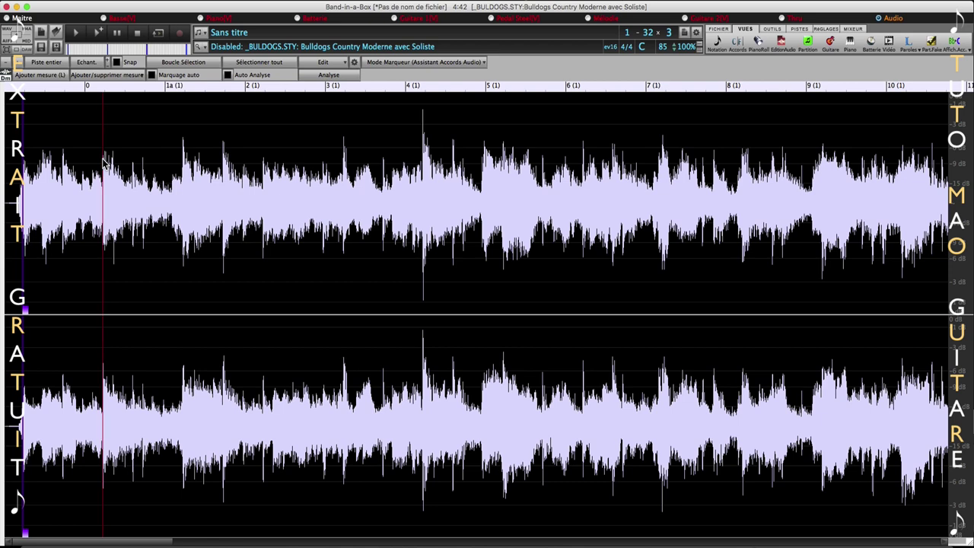
{"action": "left_click", "coordinate": [51, 78]}
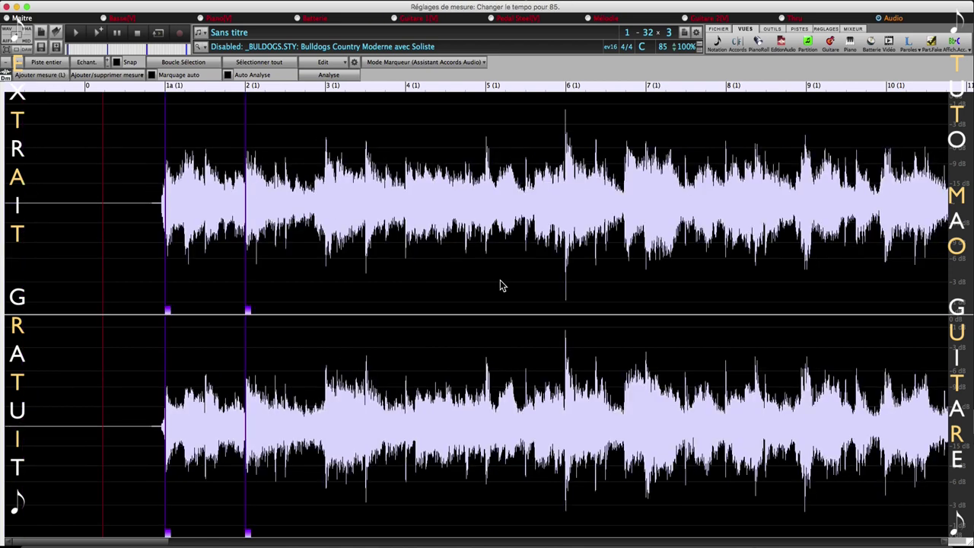
Step: Audition the marked opening, add a bar marker on the downbeat of bar 3, and turn on Marquage auto
{"action": "left_click", "coordinate": [79, 34]}
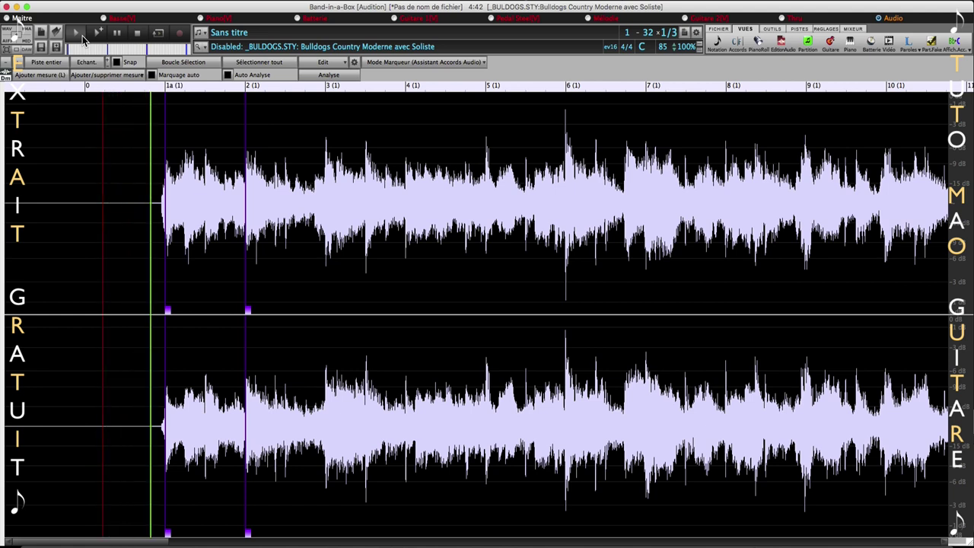
{"action": "left_click", "coordinate": [138, 38]}
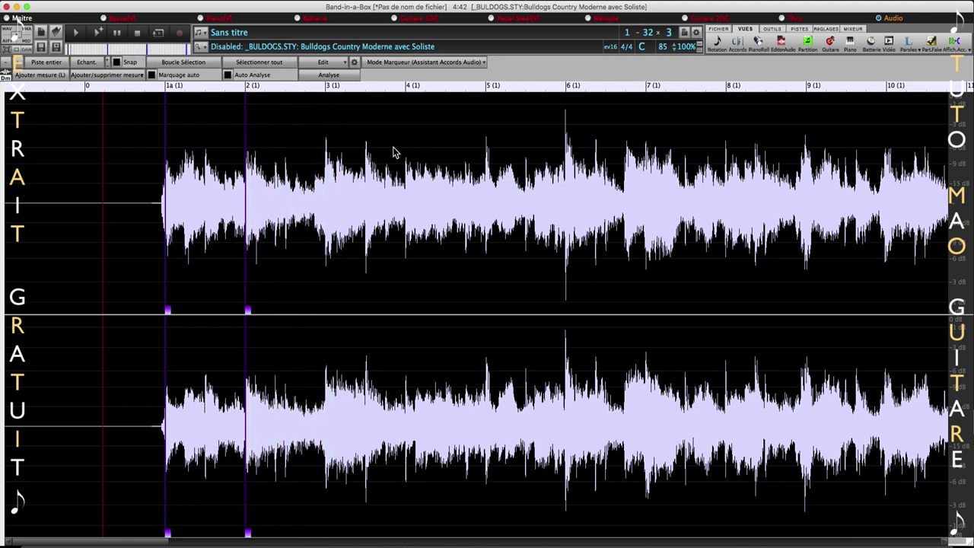
{"action": "left_click", "coordinate": [327, 149]}
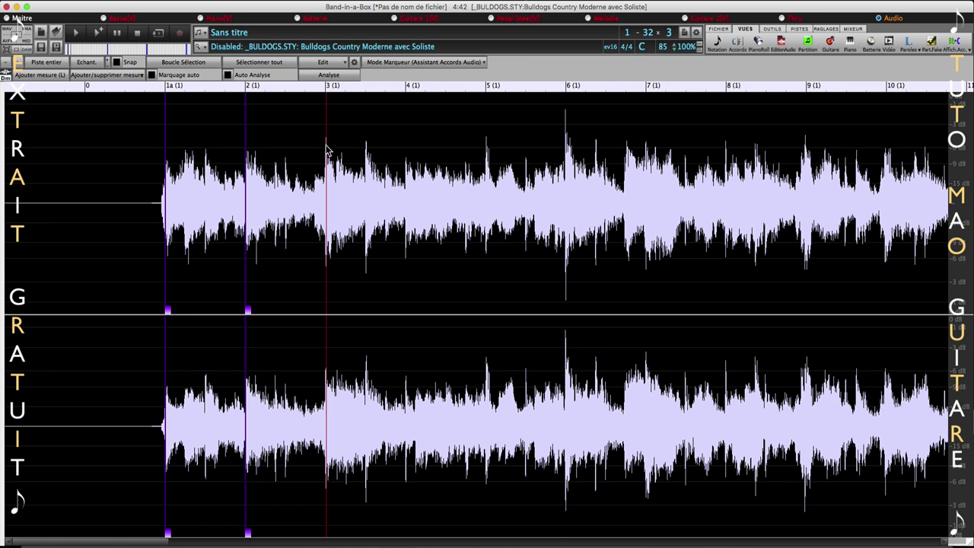
{"action": "left_click", "coordinate": [47, 76]}
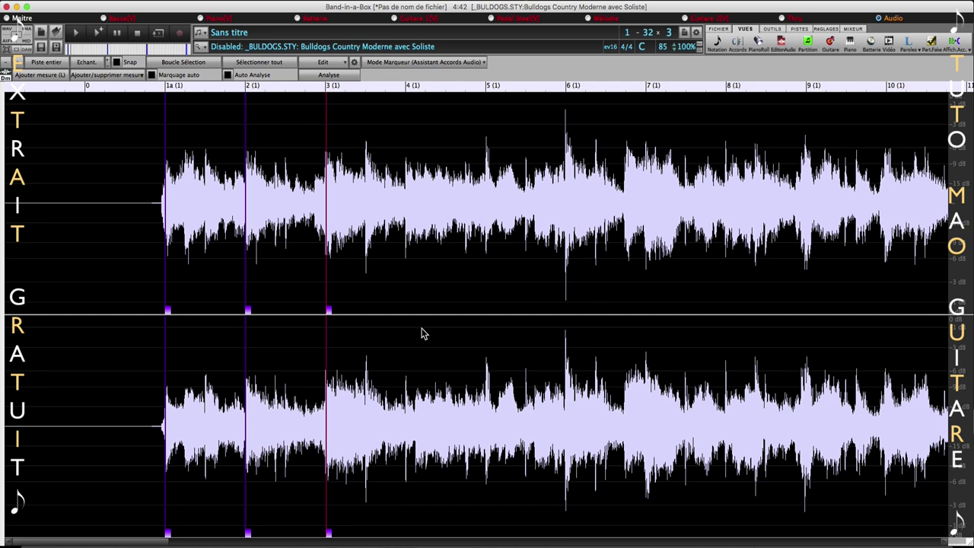
{"action": "left_click", "coordinate": [153, 76]}
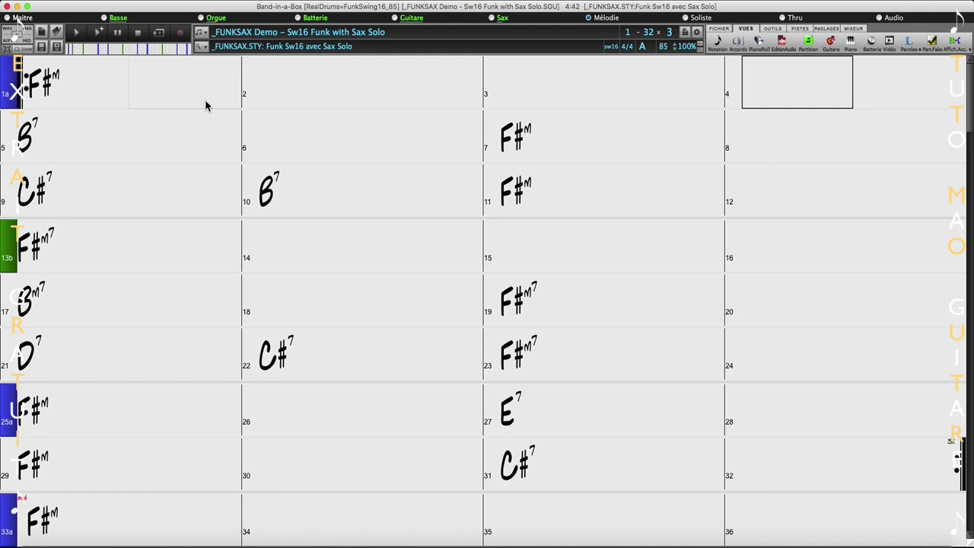
Step: Choose the _FUNKSAX style, Funk Sw16 avec Sax Solo, from the StylePicker list filtered on "sax" and confirm it
{"action": "left_click", "coordinate": [198, 48]}
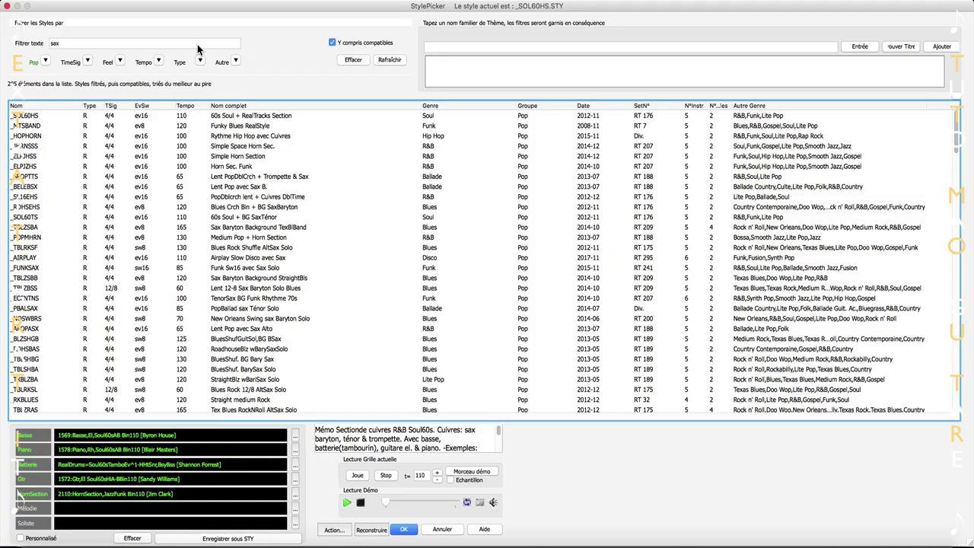
{"action": "left_click", "coordinate": [47, 62]}
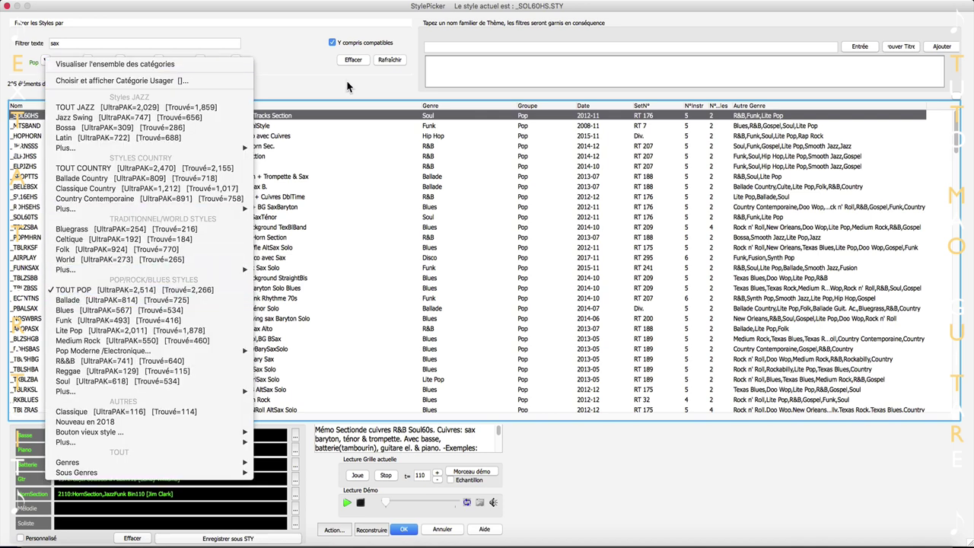
{"action": "left_click", "coordinate": [303, 60]}
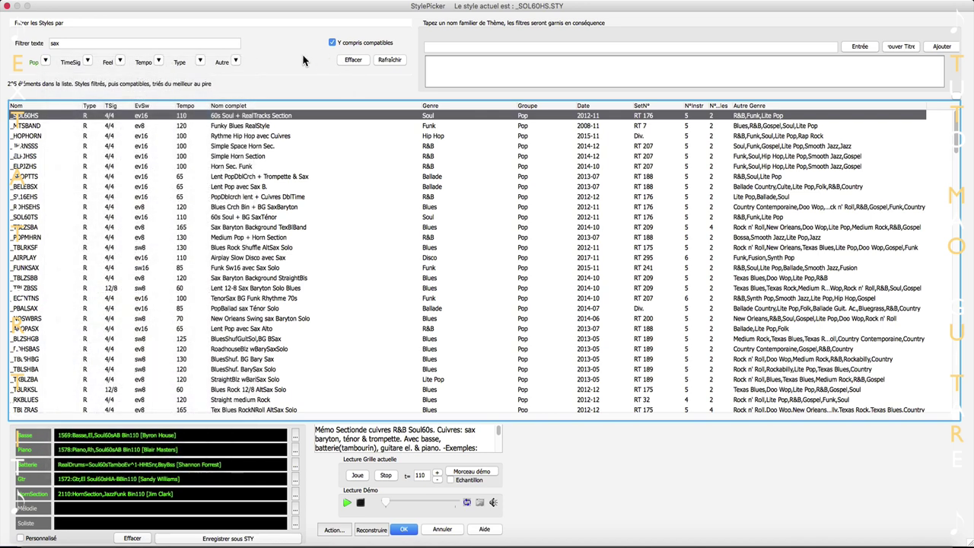
{"action": "left_click", "coordinate": [78, 268]}
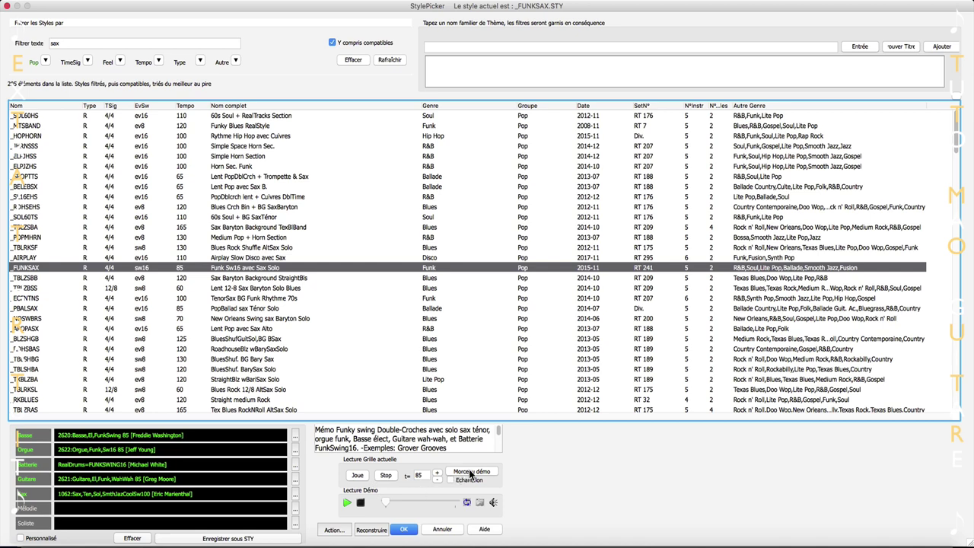
{"action": "left_click", "coordinate": [409, 530]}
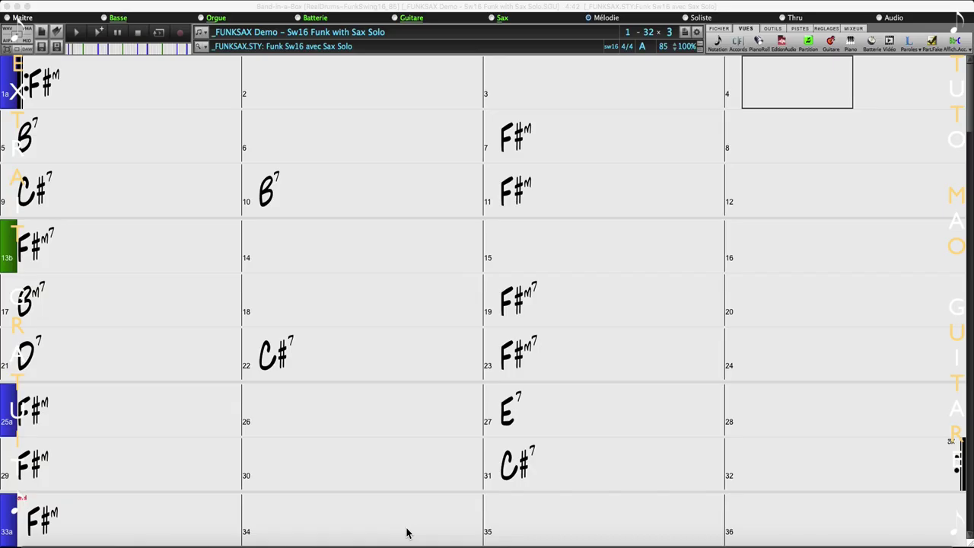
Step: Play the funk sax demo from bar 1, stop playback, and briefly check the audio editor
{"action": "left_click", "coordinate": [54, 90]}
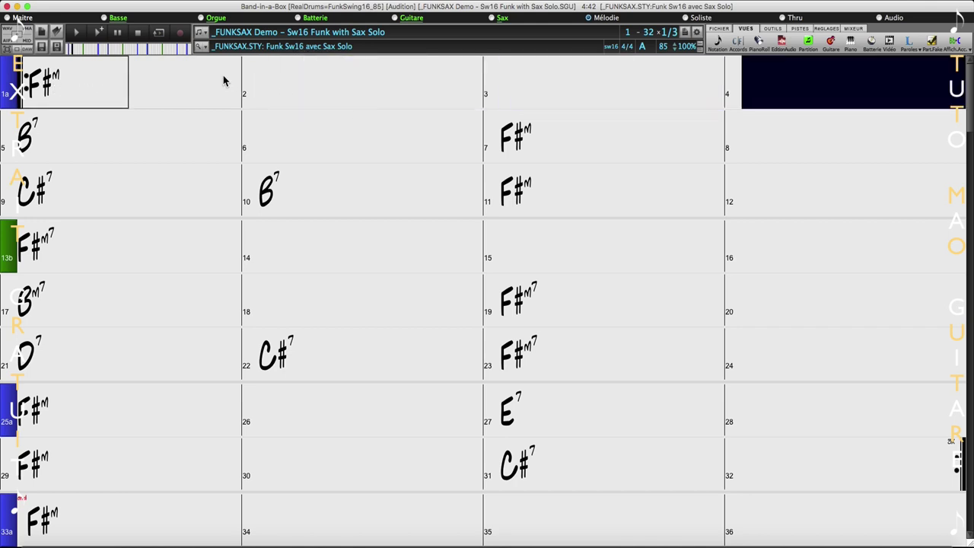
{"action": "left_click", "coordinate": [141, 34]}
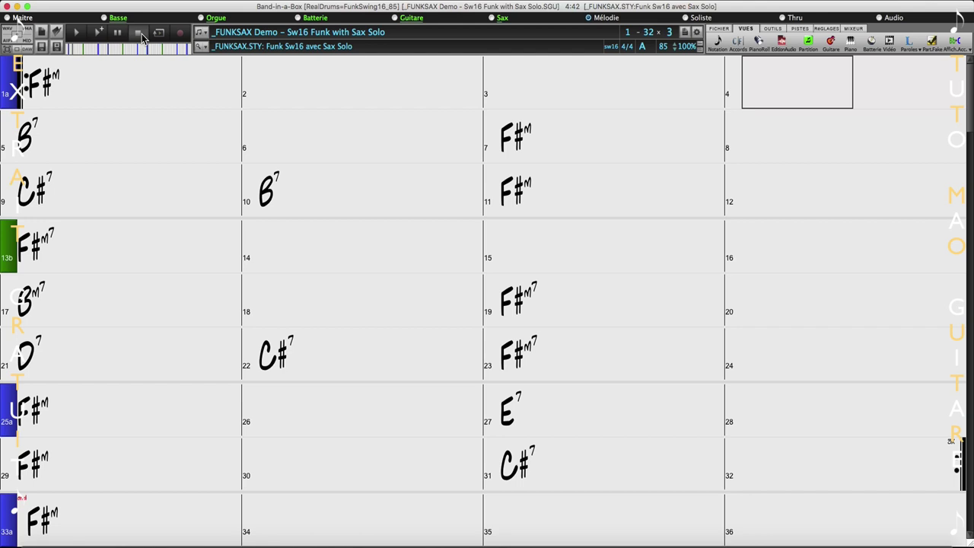
{"action": "left_click", "coordinate": [786, 46]}
{"action": "left_click", "coordinate": [786, 46]}
Step: Save the Sax track as an AIFF file named "sax solo" in the BIAB 2018 folder on the desktop
{"action": "left_click", "coordinate": [502, 18]}
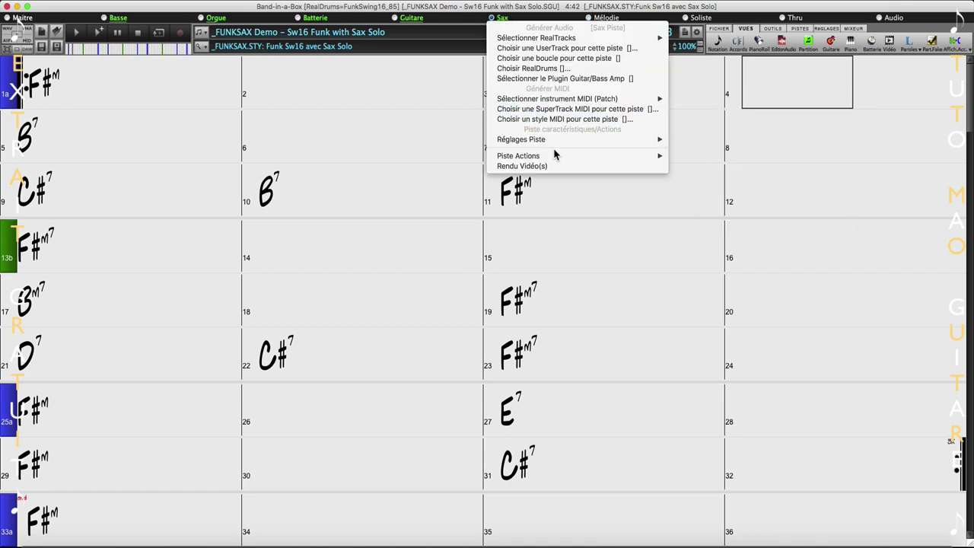
{"action": "mouse_move", "coordinate": [555, 156]}
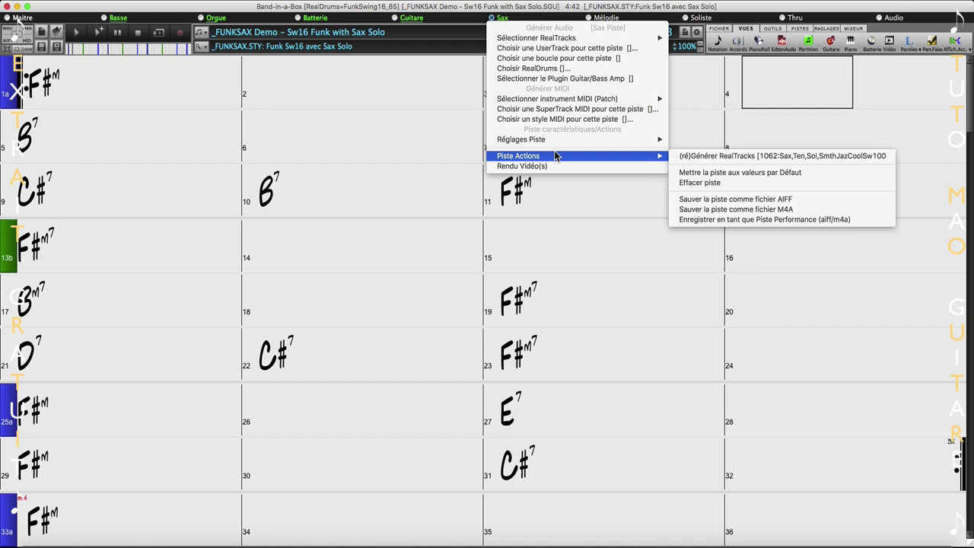
{"action": "left_click", "coordinate": [740, 200]}
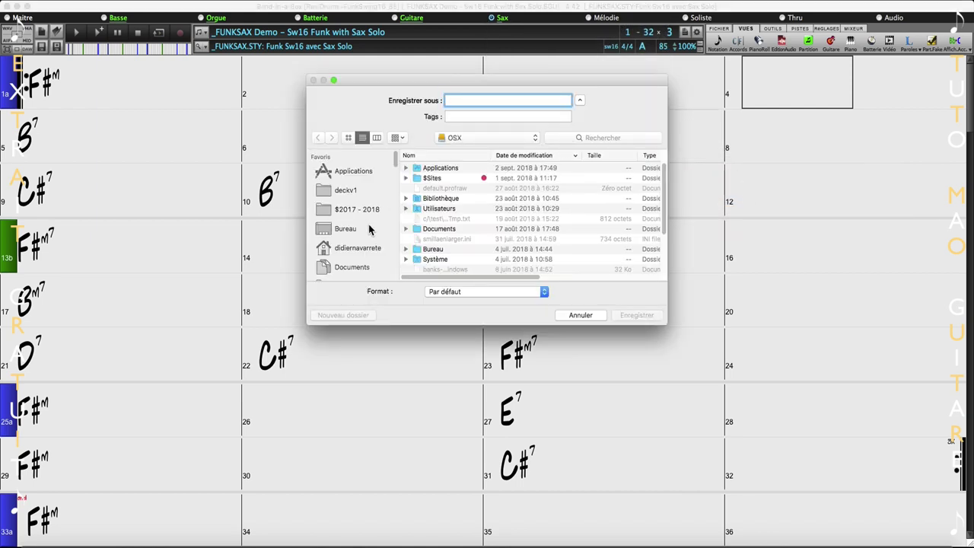
{"action": "left_click", "coordinate": [369, 229]}
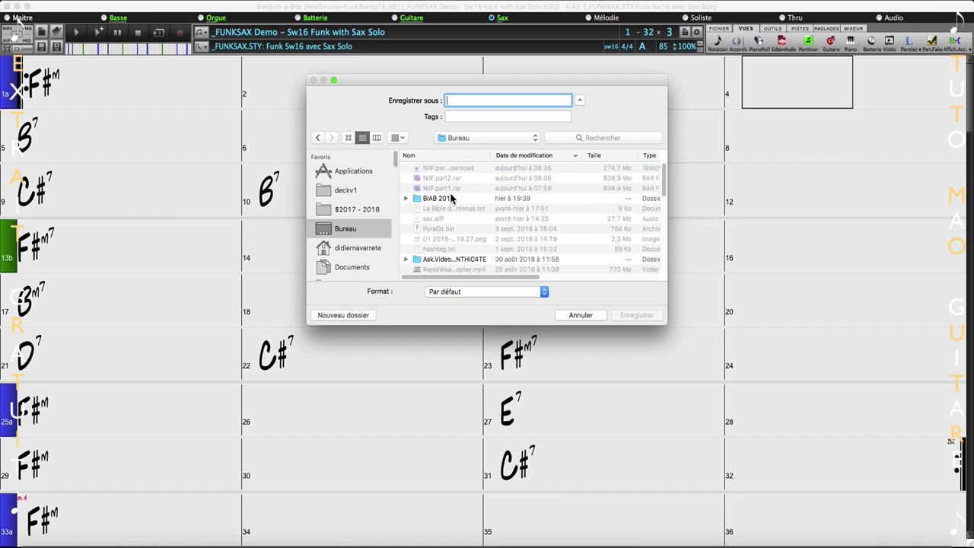
{"action": "double_click", "coordinate": [451, 198]}
{"action": "left_click", "coordinate": [491, 102]}
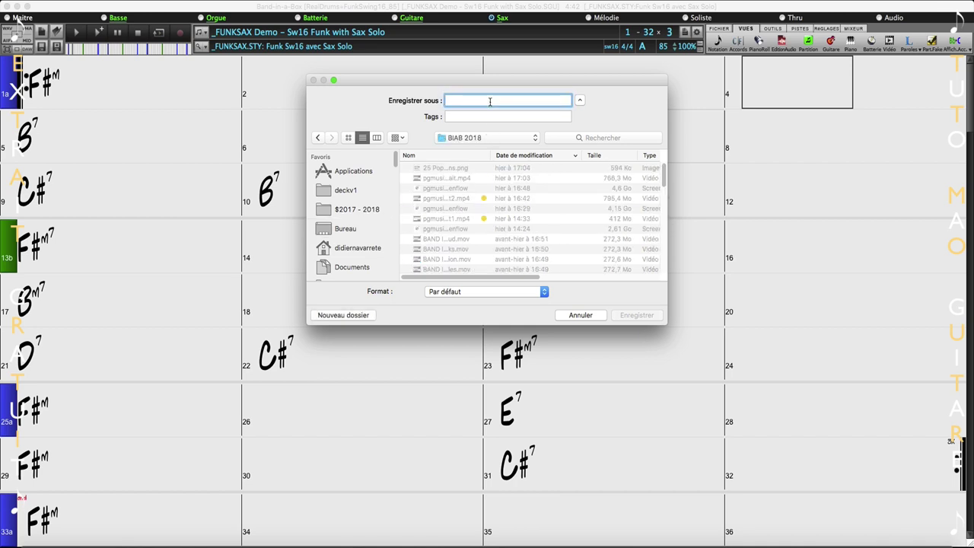
{"action": "type", "text": "sax solo"}
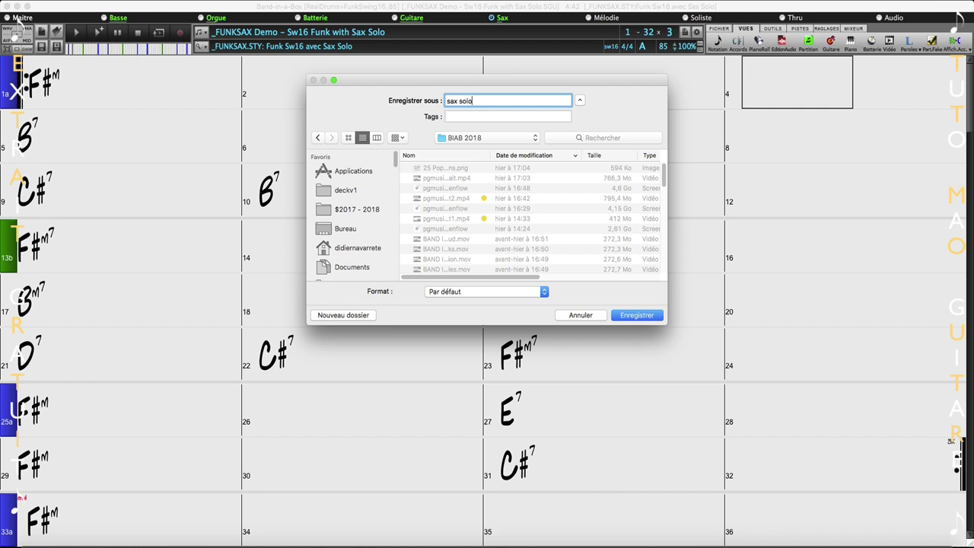
{"action": "key", "text": "Return"}
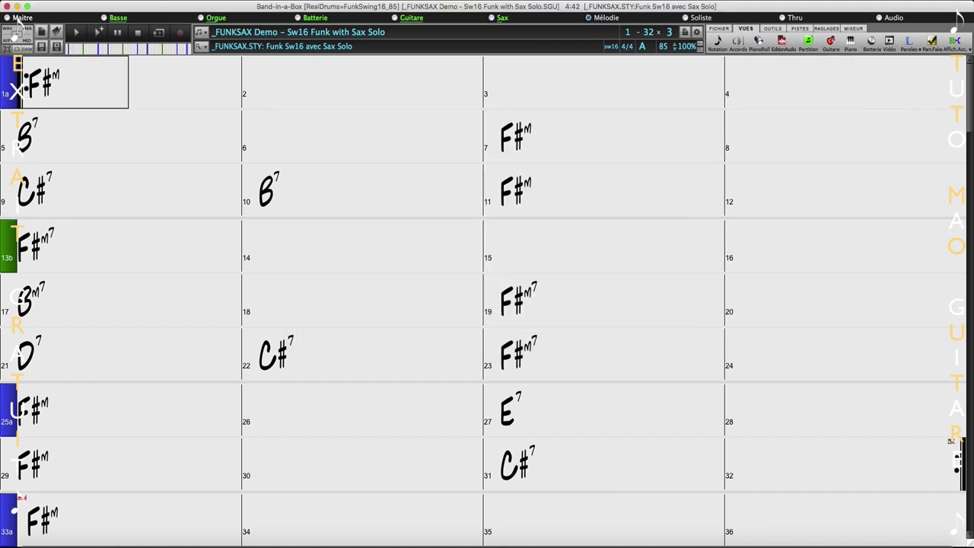
Step: Import sax solo.aiff as audio, overwriting any existing audio and starting at bar -1 of the song
{"action": "left_click", "coordinate": [107, 2]}
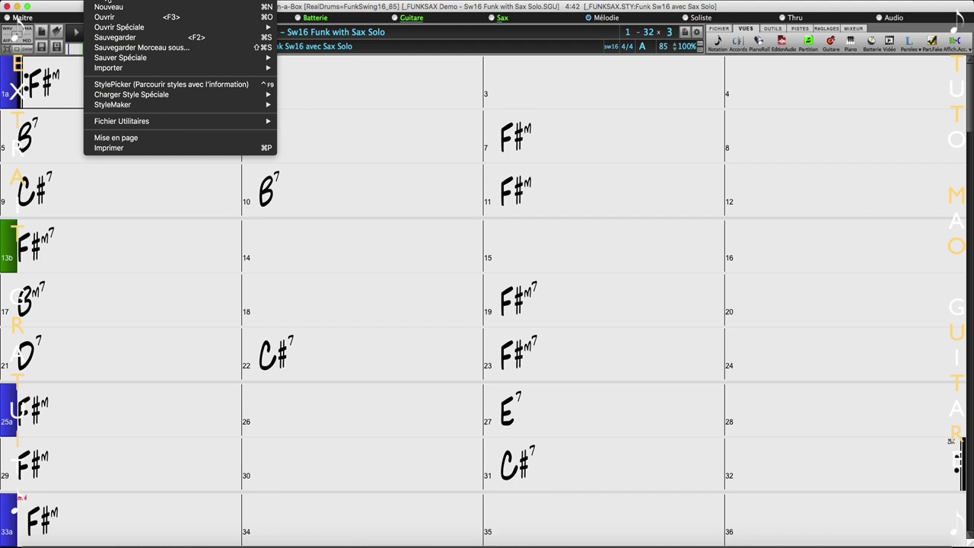
{"action": "mouse_move", "coordinate": [138, 59]}
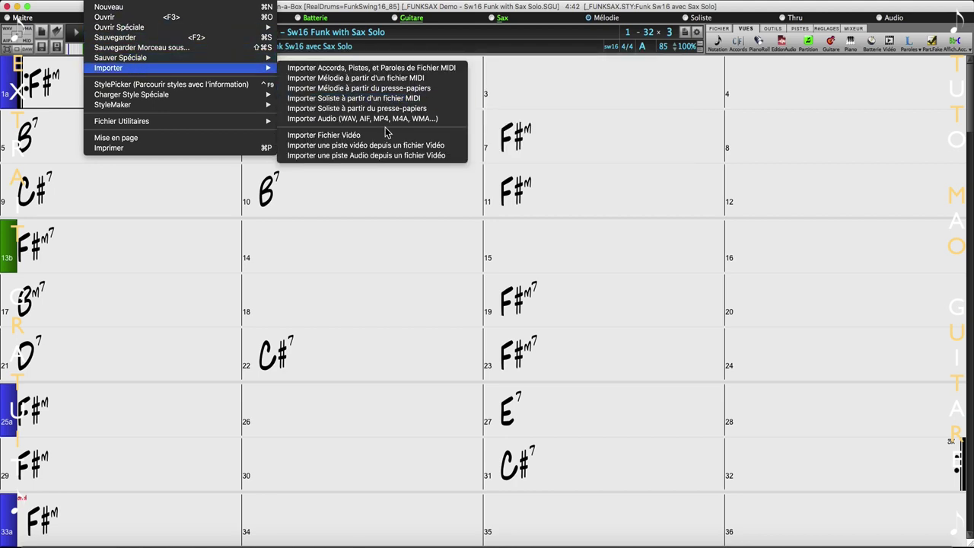
{"action": "left_click", "coordinate": [368, 119]}
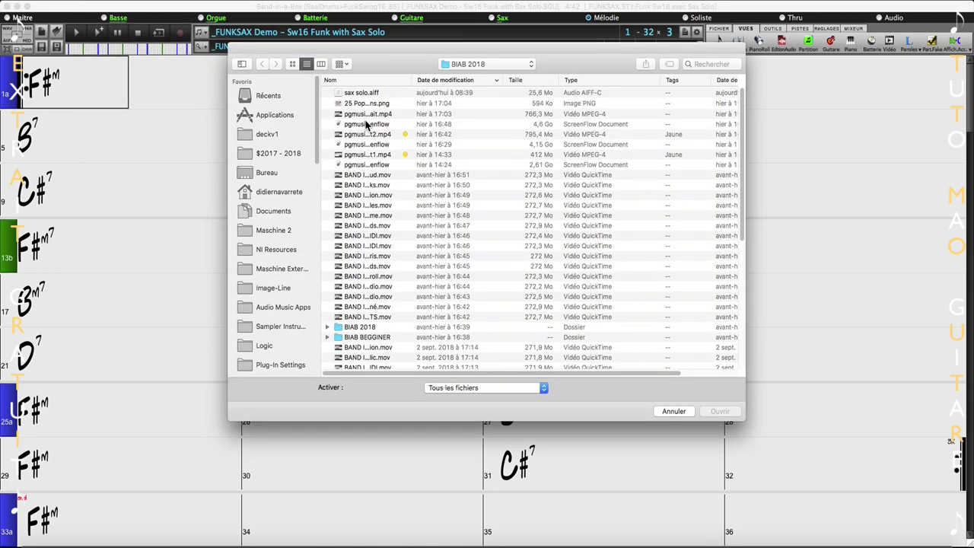
{"action": "double_click", "coordinate": [361, 93]}
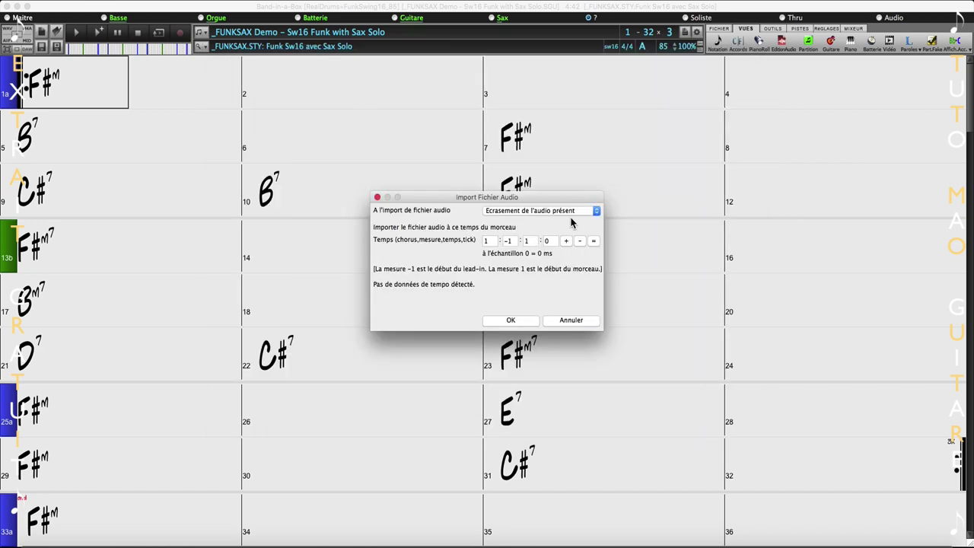
{"action": "left_click", "coordinate": [510, 321]}
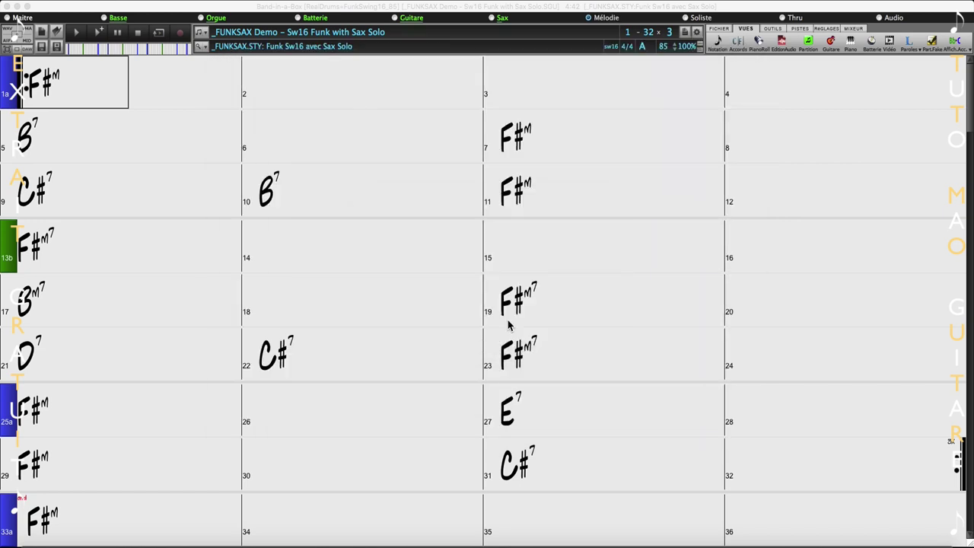
Step: Solo the Audio track, listen to the imported saxophone, and stop playback
{"action": "left_click", "coordinate": [886, 23]}
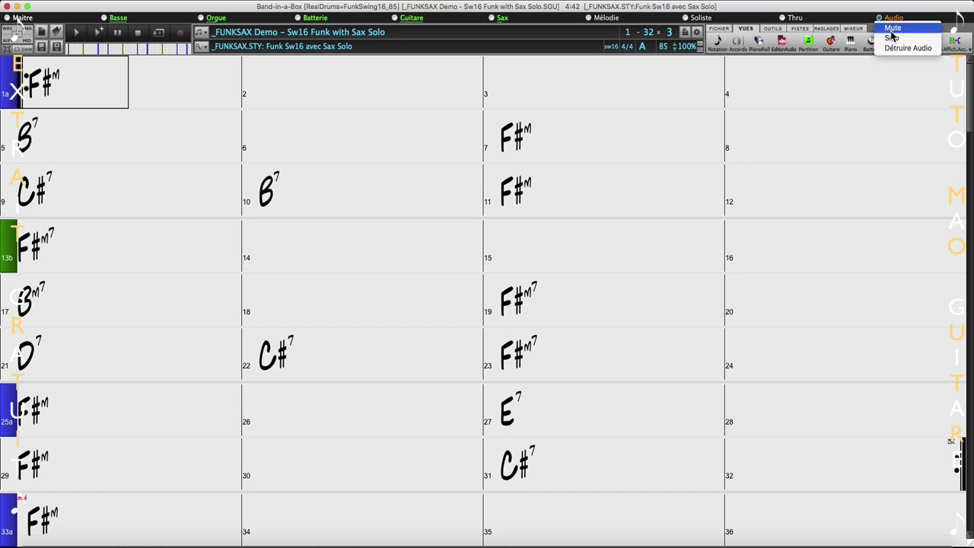
{"action": "left_click", "coordinate": [891, 30]}
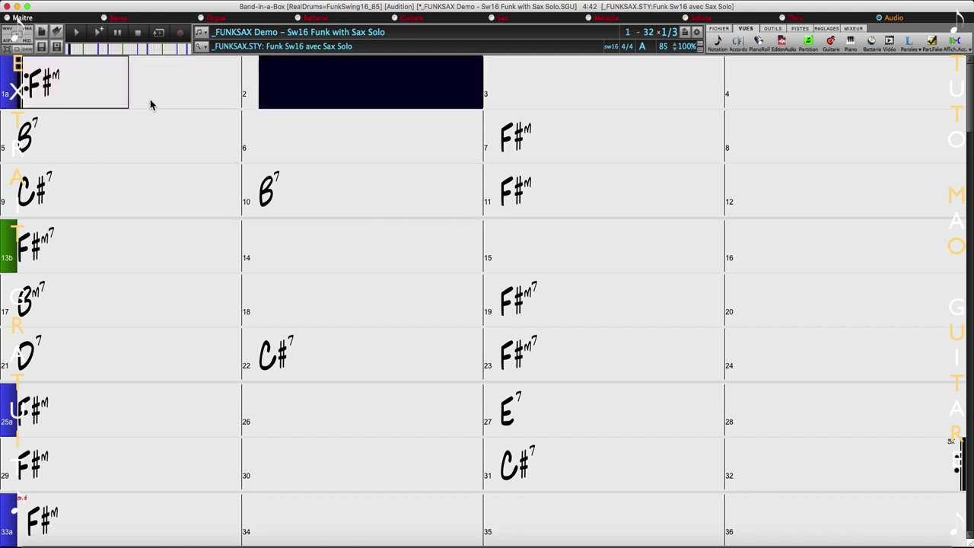
{"action": "left_click", "coordinate": [139, 34]}
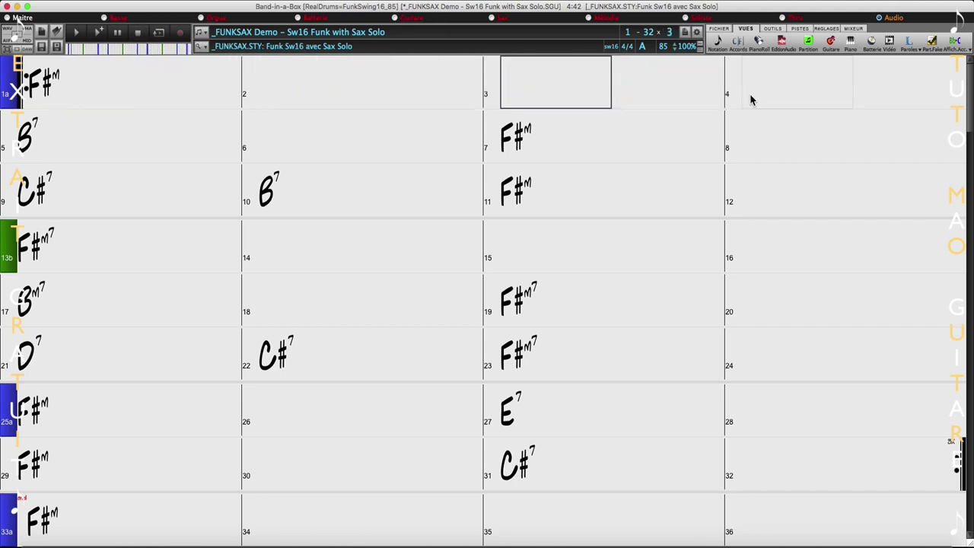
Step: Show the imported saxophone waveform in the audio editor, zoomed out to the whole song, and play it
{"action": "left_click", "coordinate": [781, 42]}
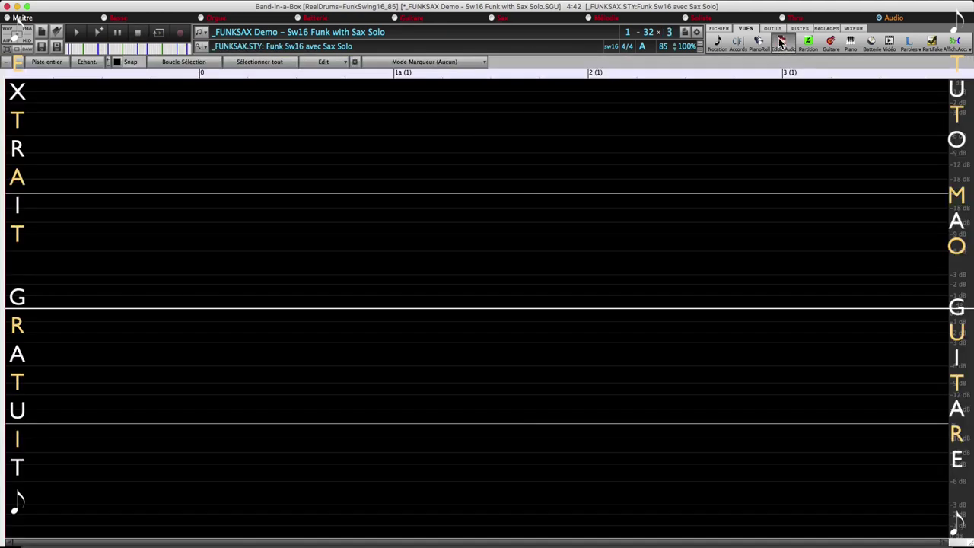
{"action": "left_click", "coordinate": [6, 64]}
{"action": "left_click", "coordinate": [6, 64]}
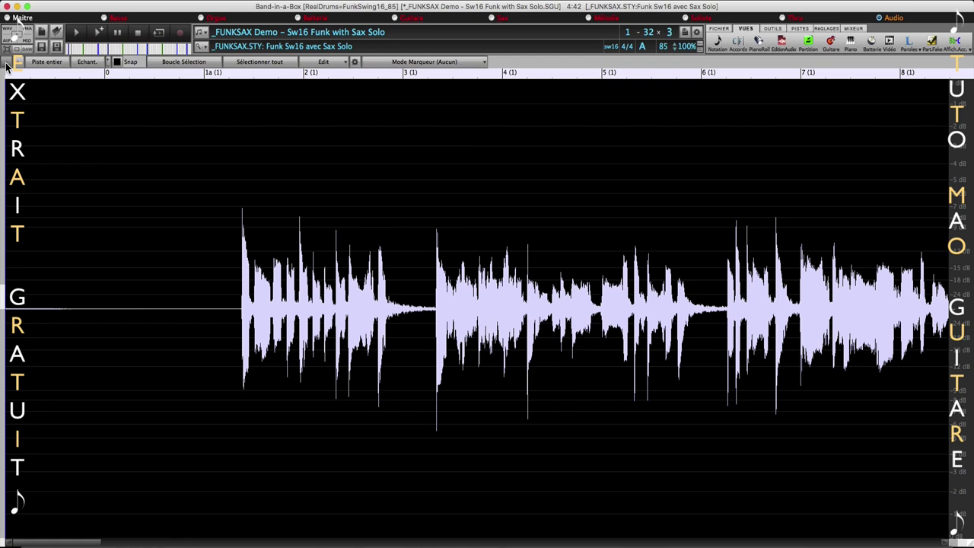
{"action": "left_click", "coordinate": [6, 64]}
{"action": "left_click", "coordinate": [6, 64]}
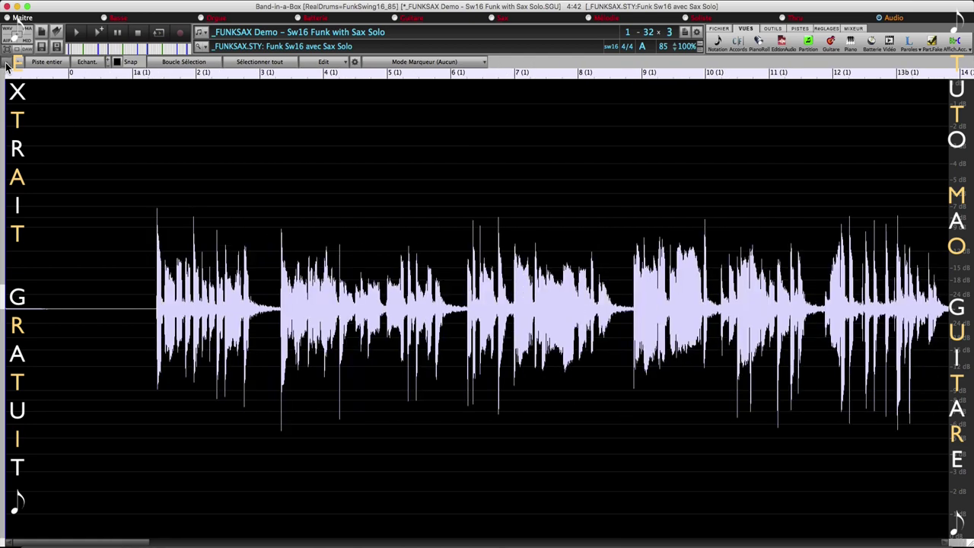
{"action": "left_click", "coordinate": [6, 64]}
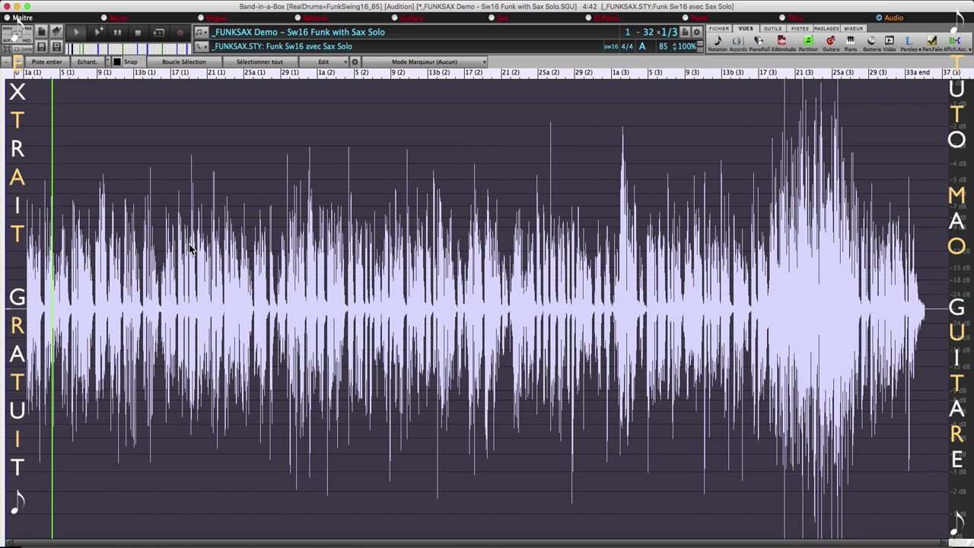
Step: Turn off solo on the Audio track so the other instruments play, and show the mixer
{"action": "left_click", "coordinate": [892, 17]}
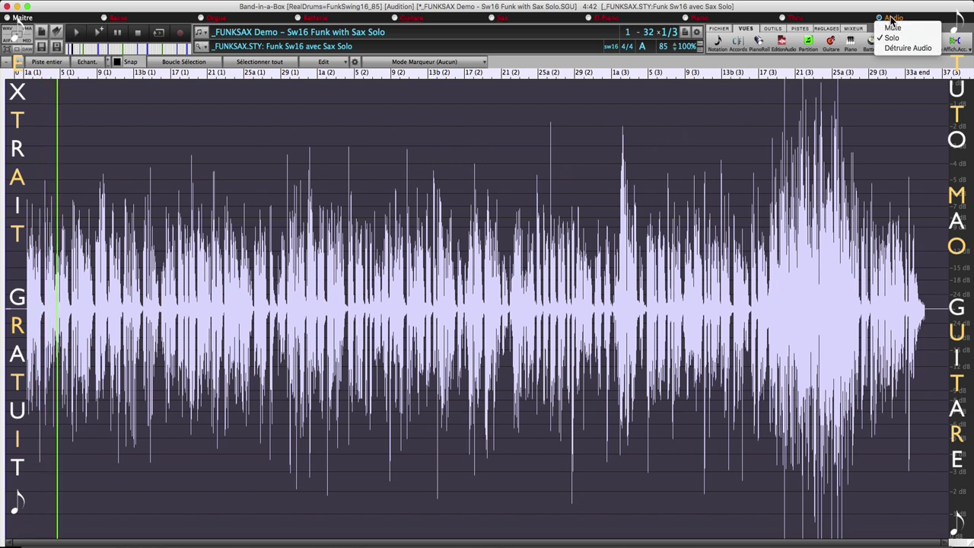
{"action": "left_click", "coordinate": [893, 38]}
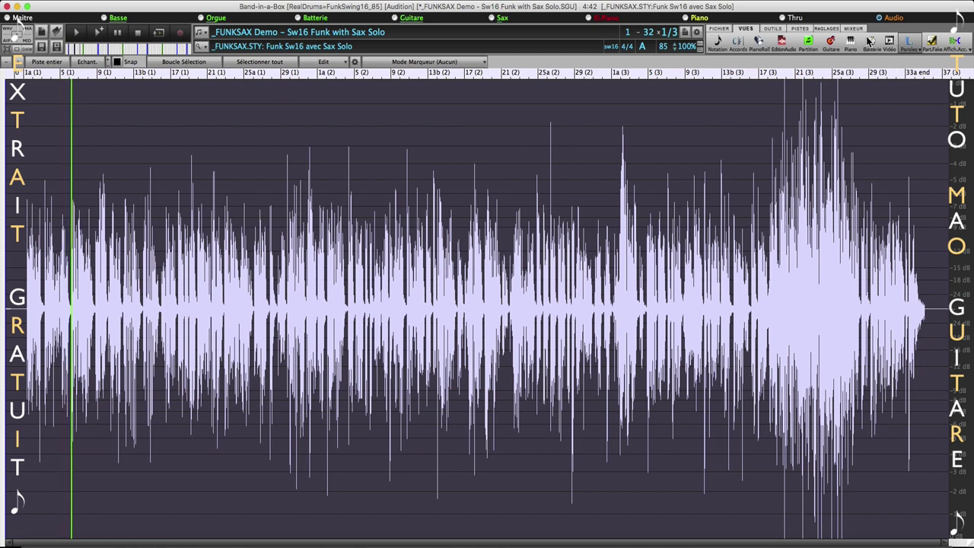
{"action": "left_click", "coordinate": [869, 39]}
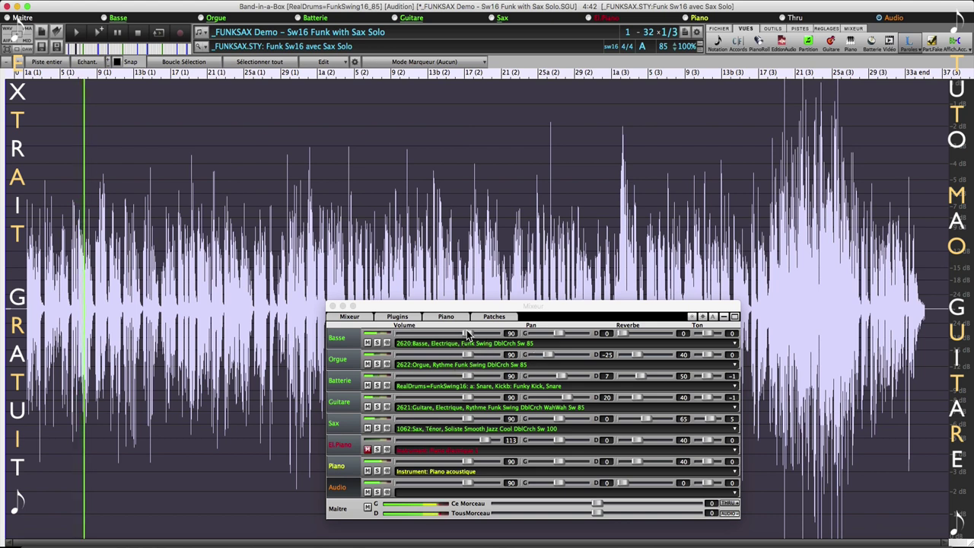
Step: Set the volumes to Basse 79, Orgue 75, Batterie 76, Guitare 70 and Sax 82, and mute the Piano track
{"action": "left_click_drag", "start_coordinate": [467, 334], "coordinate": [460, 421]}
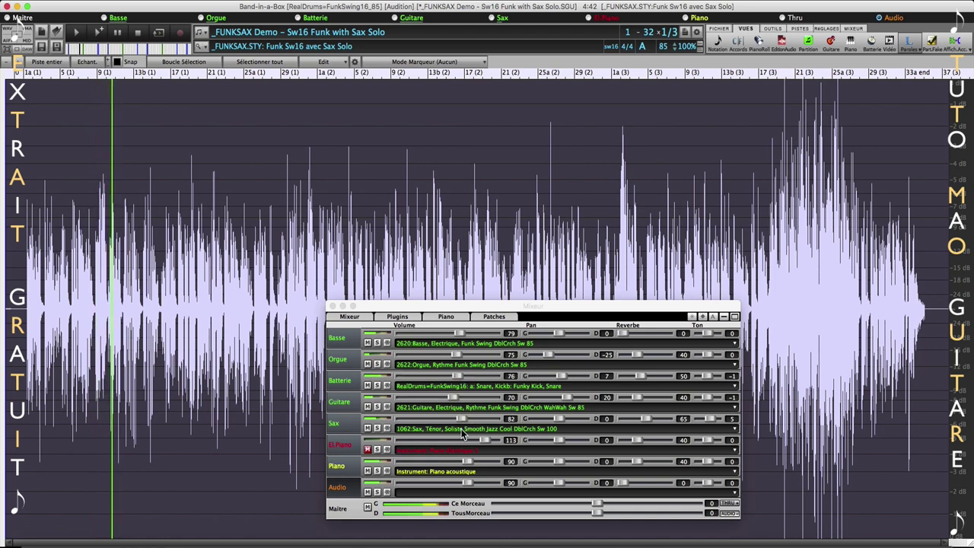
{"action": "left_click", "coordinate": [367, 470]}
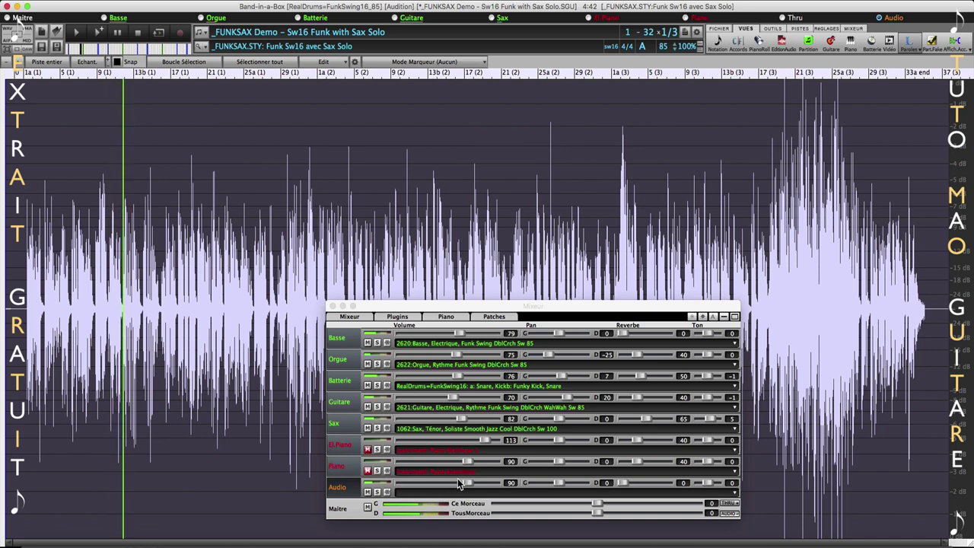
Step: Balance the two saxophones by setting the Audio track's volume to 91 and the Sax track's volume to 87
{"action": "left_click_drag", "start_coordinate": [466, 483], "coordinate": [482, 489]}
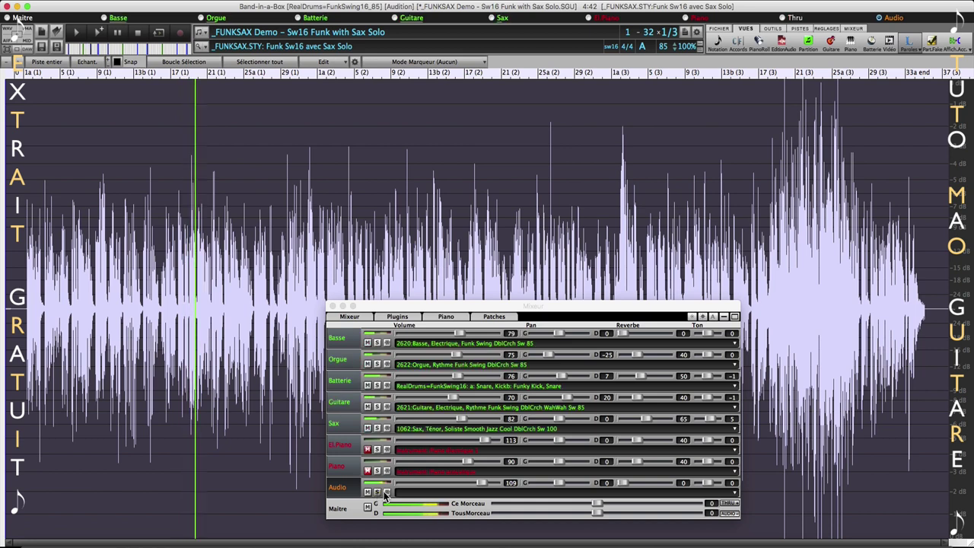
{"action": "left_click", "coordinate": [475, 484]}
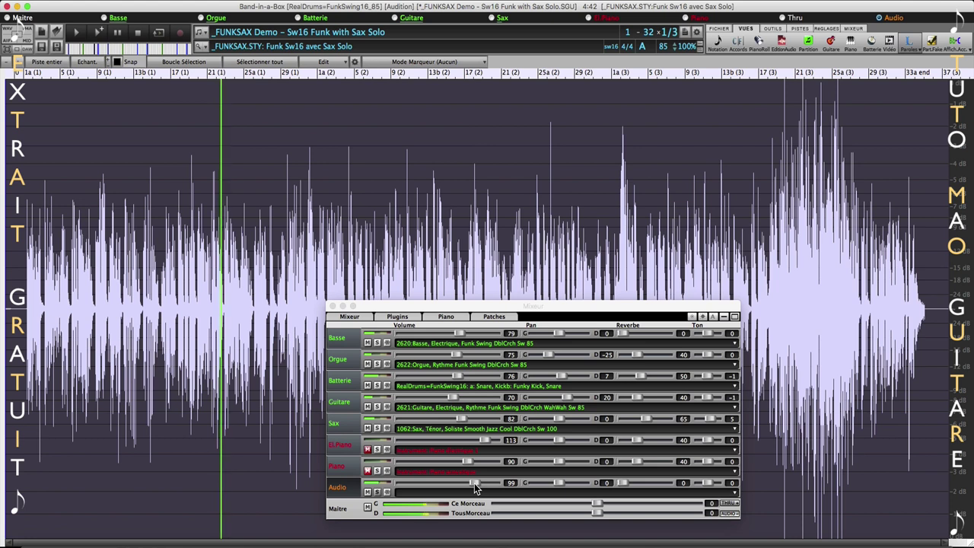
{"action": "left_click_drag", "start_coordinate": [475, 487], "coordinate": [468, 486]}
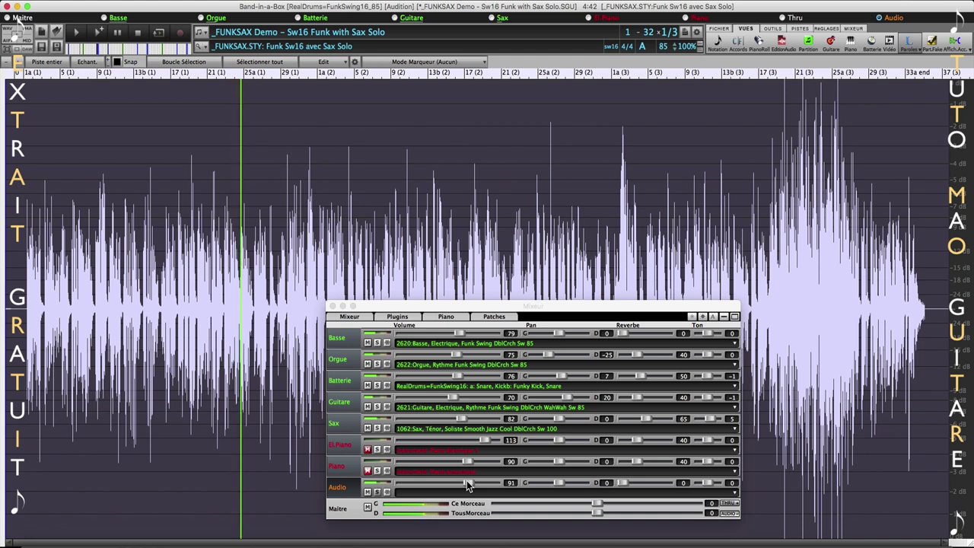
{"action": "left_click_drag", "start_coordinate": [463, 420], "coordinate": [468, 423]}
{"action": "left_click_drag", "start_coordinate": [470, 486], "coordinate": [470, 487]}
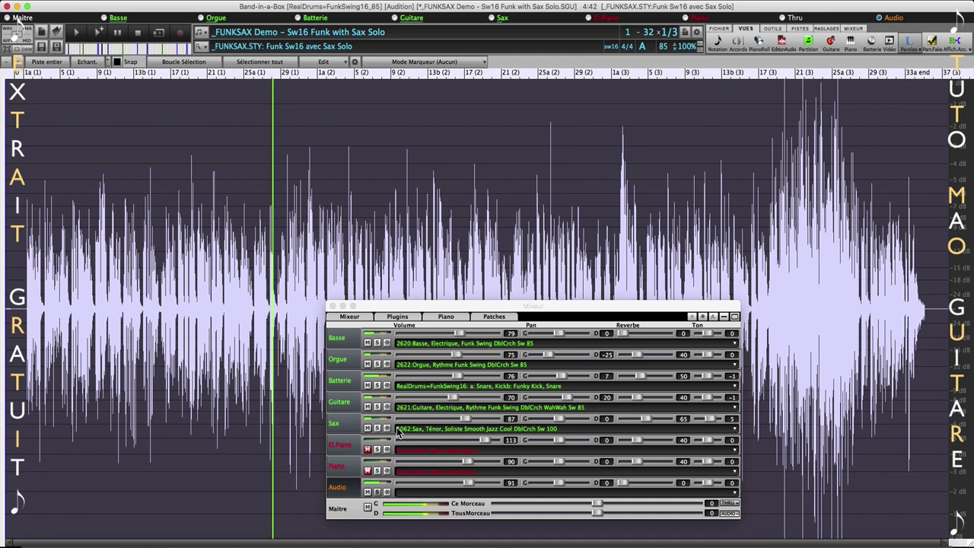
Step: Mute the Sax track, raise the Audio volume to 101 to hear the imported solo, and stop playback
{"action": "left_click", "coordinate": [367, 428]}
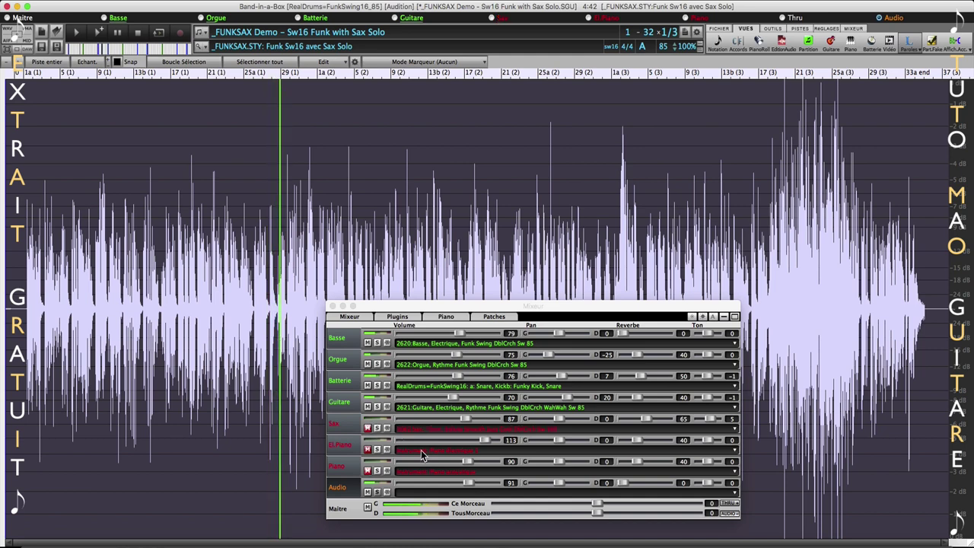
{"action": "left_click_drag", "start_coordinate": [465, 483], "coordinate": [473, 484]}
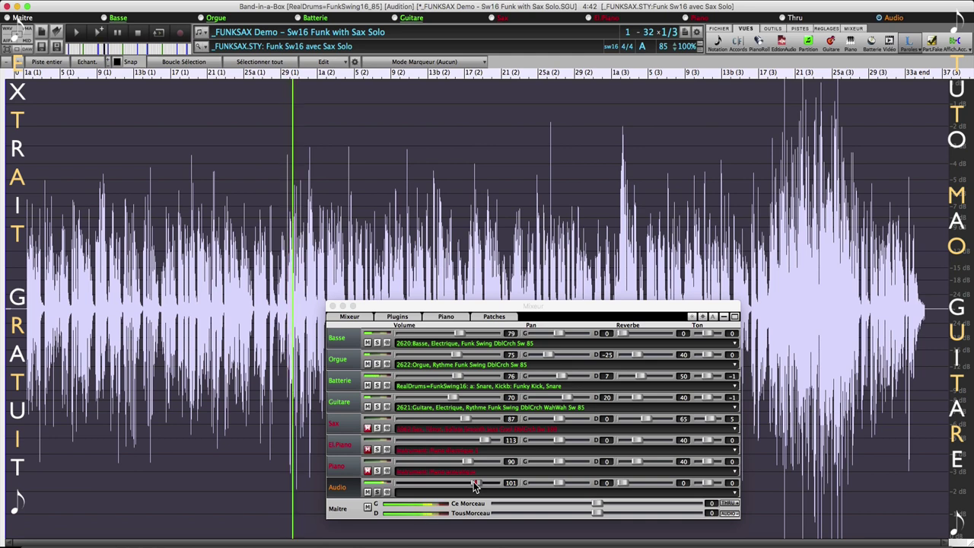
{"action": "left_click", "coordinate": [141, 34]}
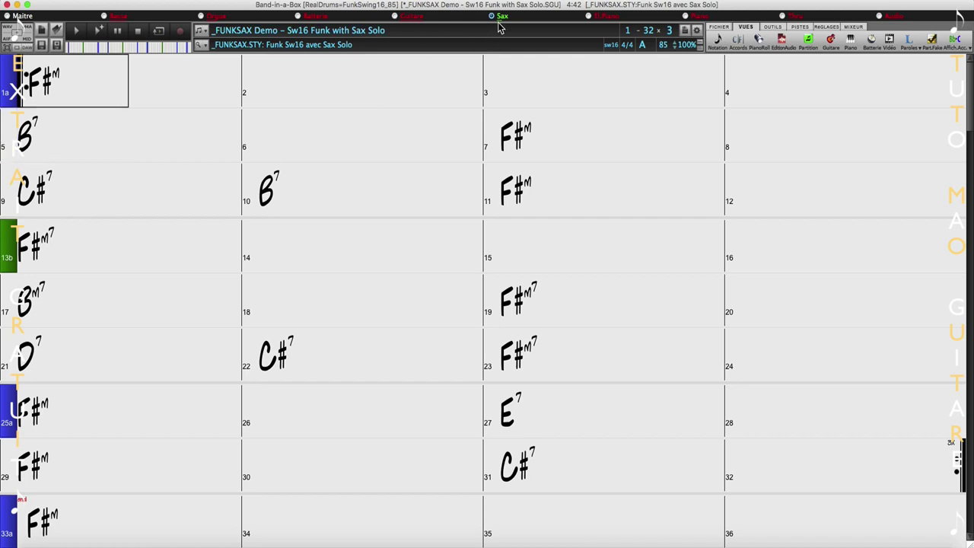
Step: Display the current solo's notes in the piano roll and look through the opening bars
{"action": "left_click", "coordinate": [759, 42]}
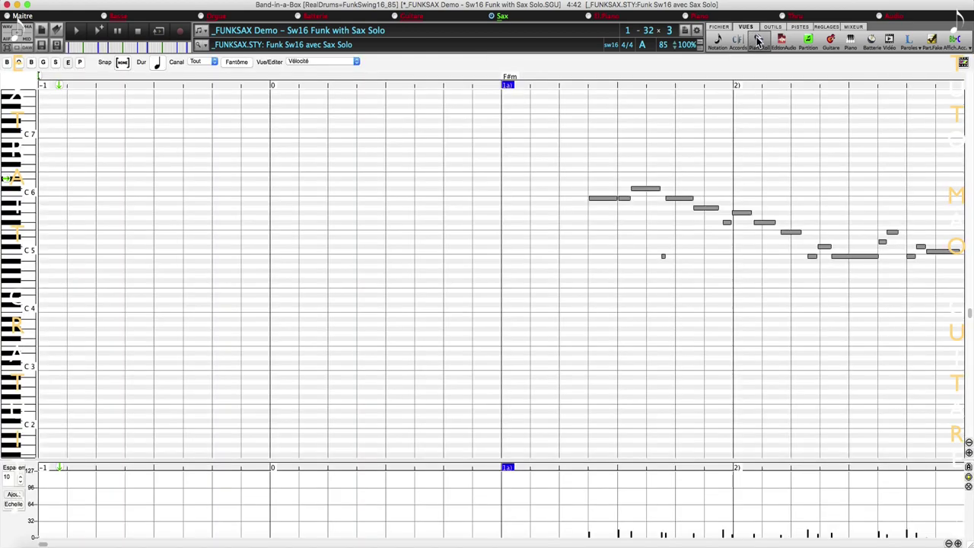
{"action": "scroll", "coordinate": [670, 263], "scroll_direction": "right", "scroll_amount": 10}
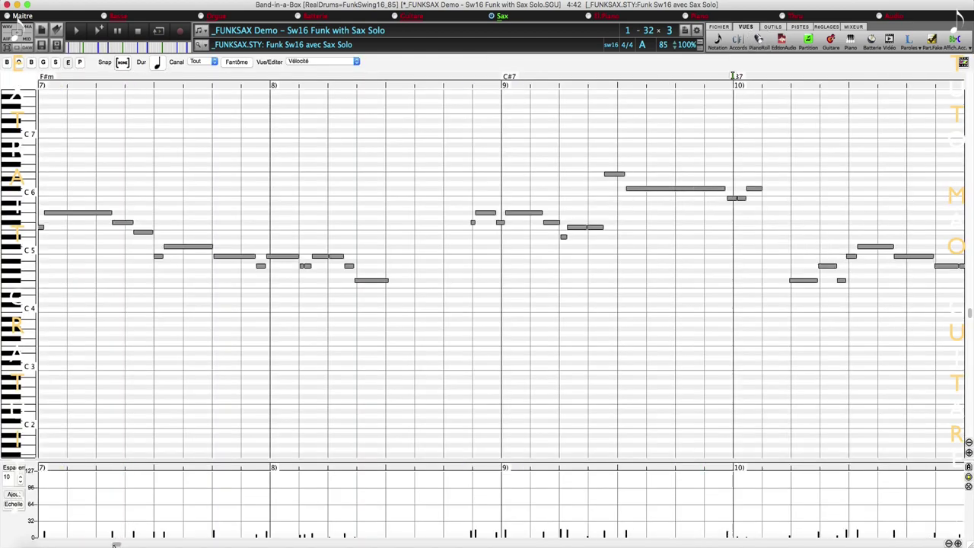
{"action": "scroll", "coordinate": [732, 266], "scroll_direction": "left", "scroll_amount": 15}
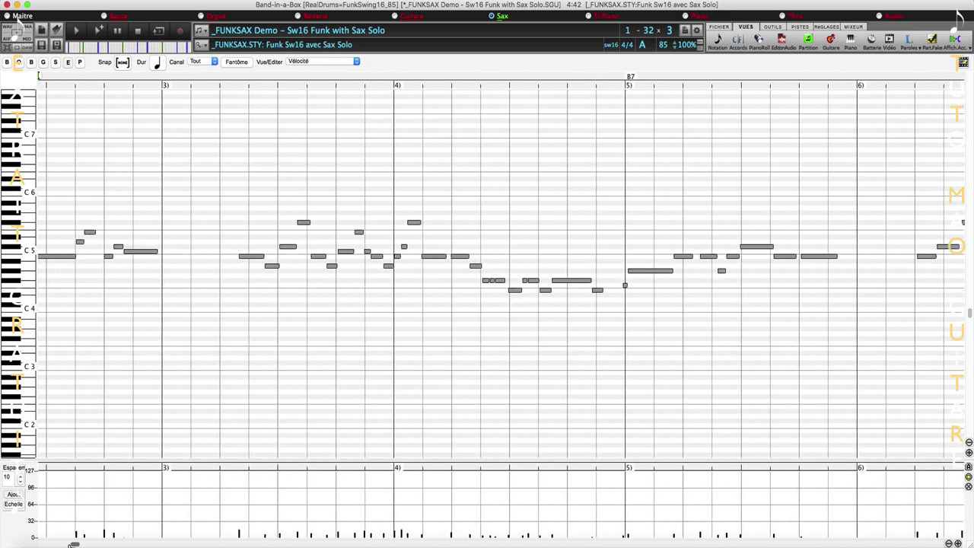
{"action": "scroll", "coordinate": [503, 266], "scroll_direction": "left", "scroll_amount": 5}
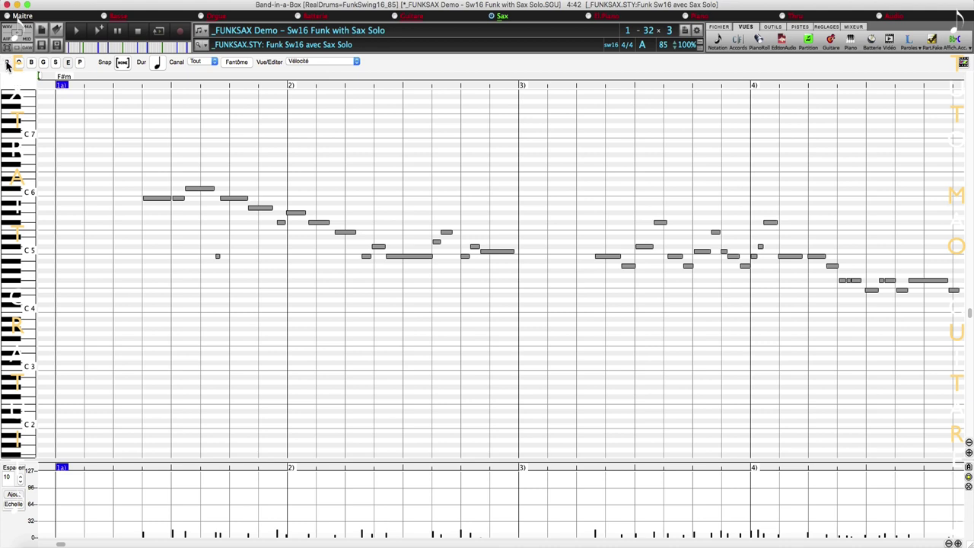
Step: View the piano roll notes of the Basse, Orgue, Batterie, Guitare, Sax, El.Piano and Piano tracks one after another
{"action": "left_click", "coordinate": [7, 64]}
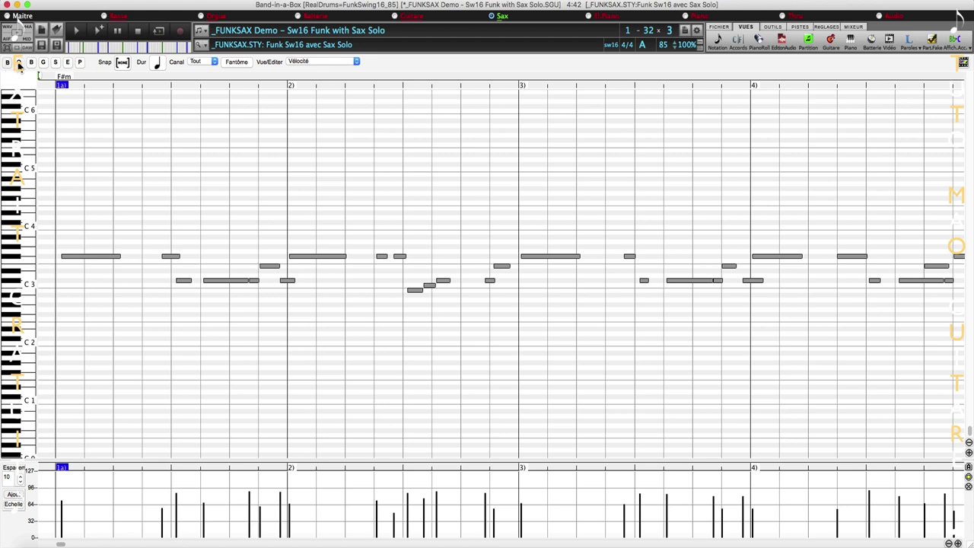
{"action": "left_click", "coordinate": [19, 65]}
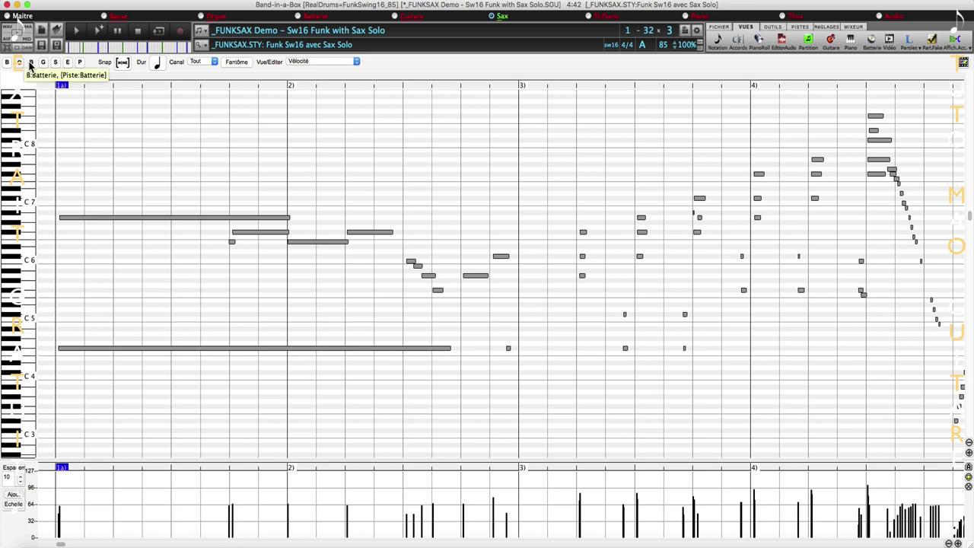
{"action": "left_click", "coordinate": [31, 64]}
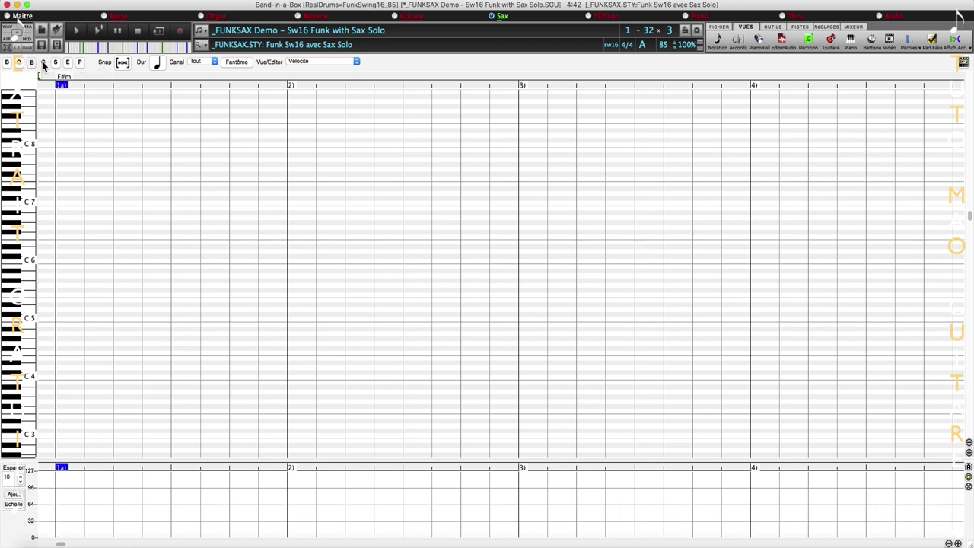
{"action": "left_click", "coordinate": [43, 62]}
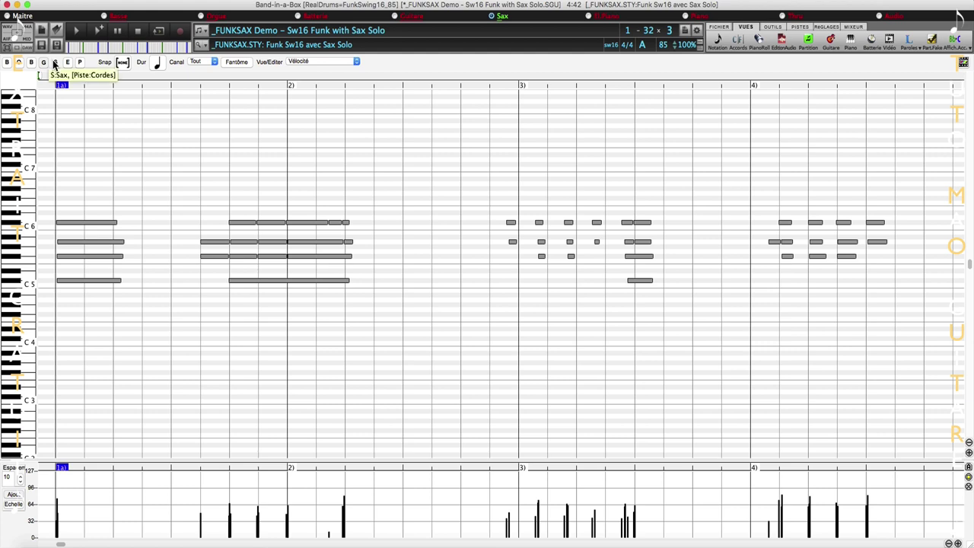
{"action": "left_click", "coordinate": [54, 62]}
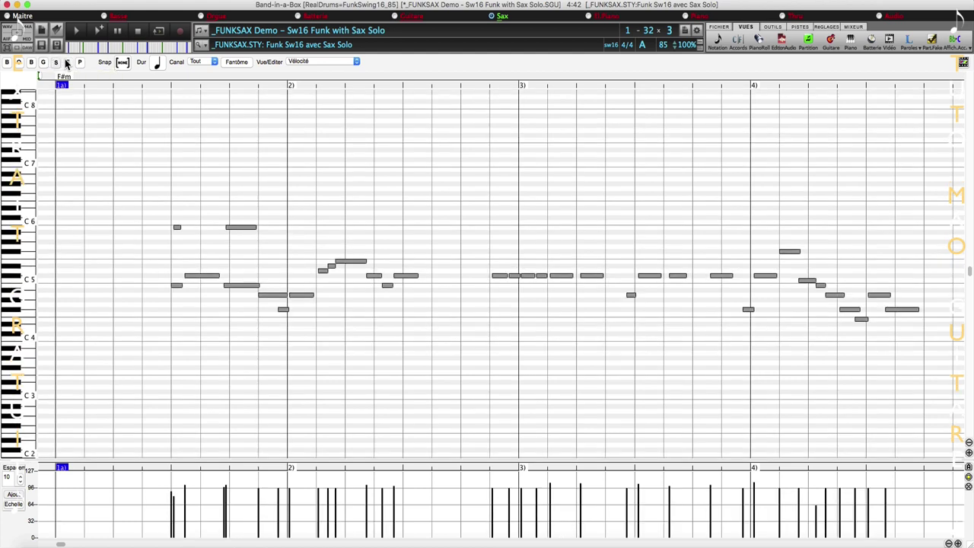
{"action": "left_click", "coordinate": [68, 63]}
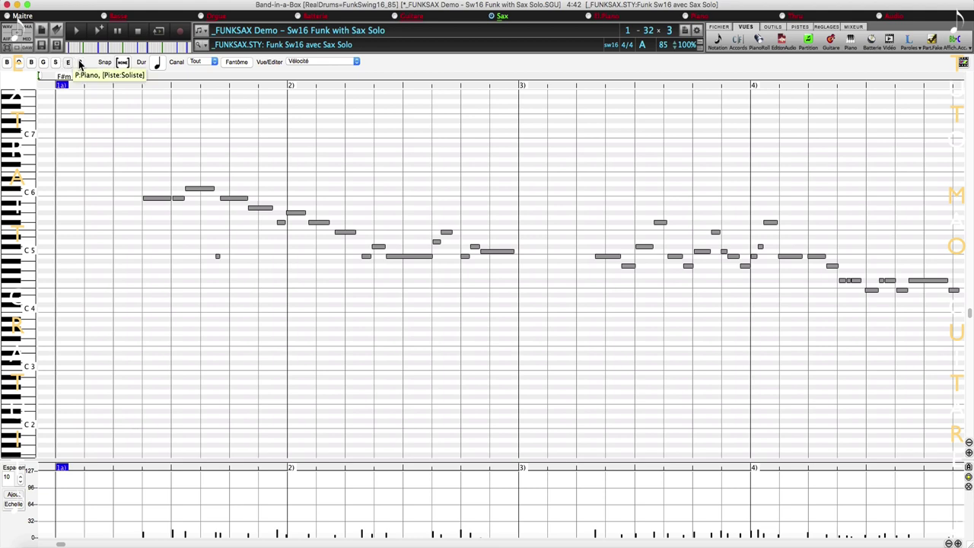
{"action": "left_click", "coordinate": [80, 64]}
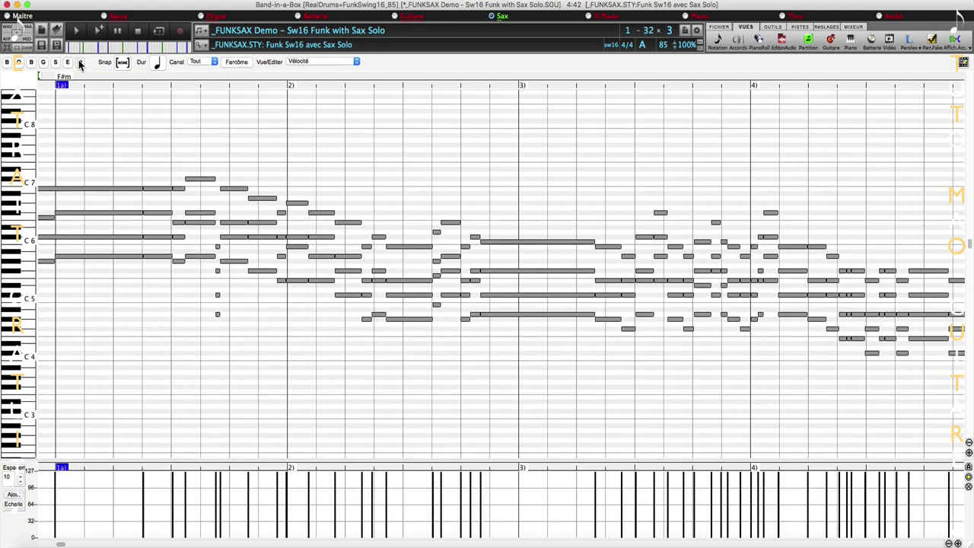
{"action": "left_click", "coordinate": [80, 63]}
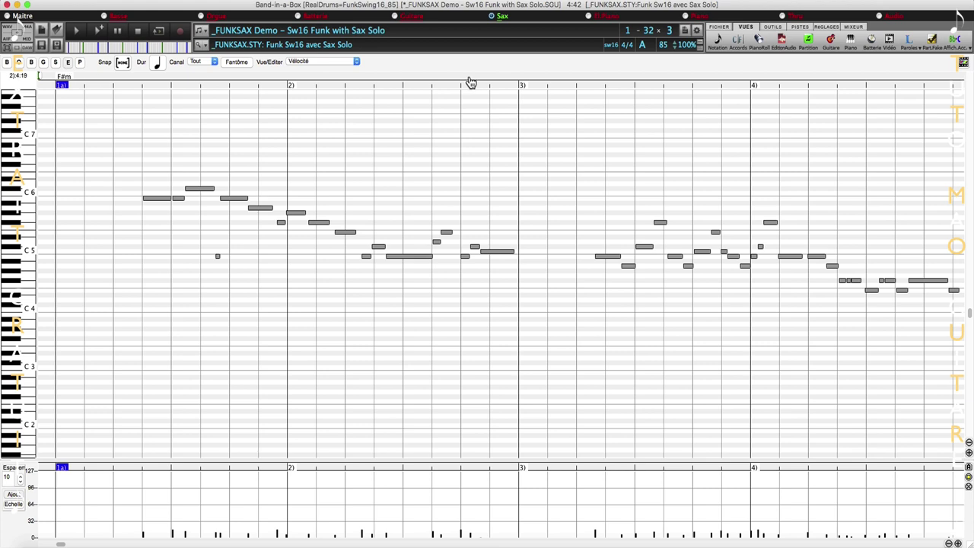
Step: Solo the El.Piano track instead of Sax and close the mixer
{"action": "left_click", "coordinate": [501, 17]}
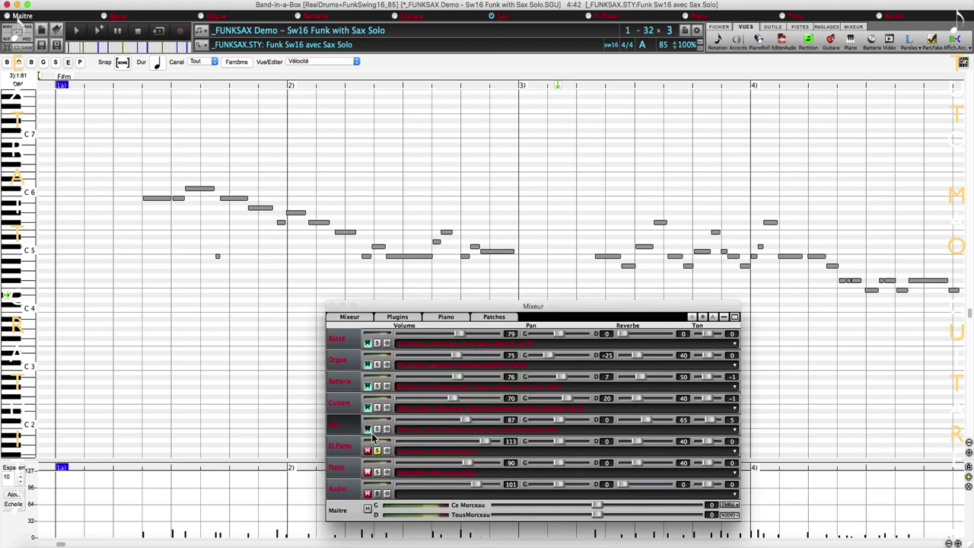
{"action": "left_click", "coordinate": [332, 307]}
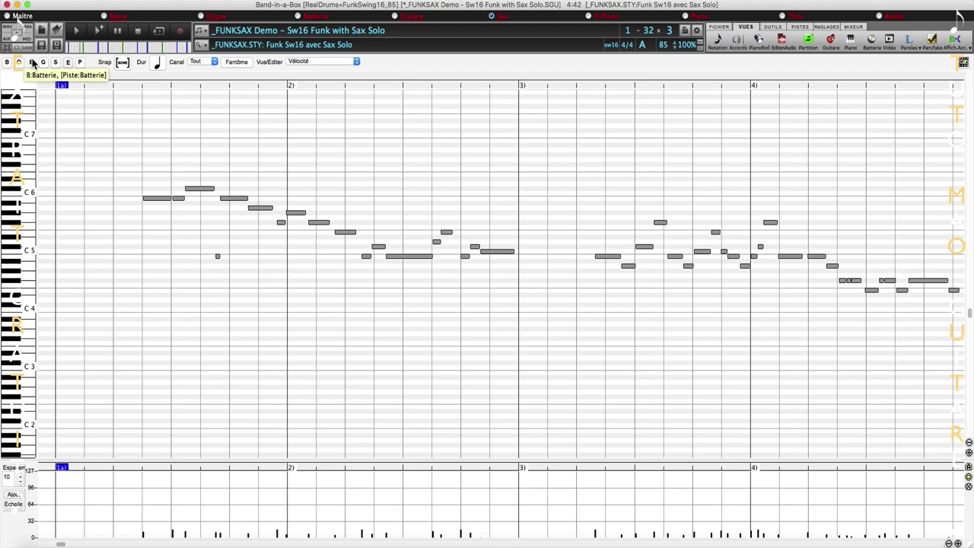
Step: Shift the highest note in bar 1 slightly later and set the piano roll snap to a sixteenth note
{"action": "left_click", "coordinate": [122, 64]}
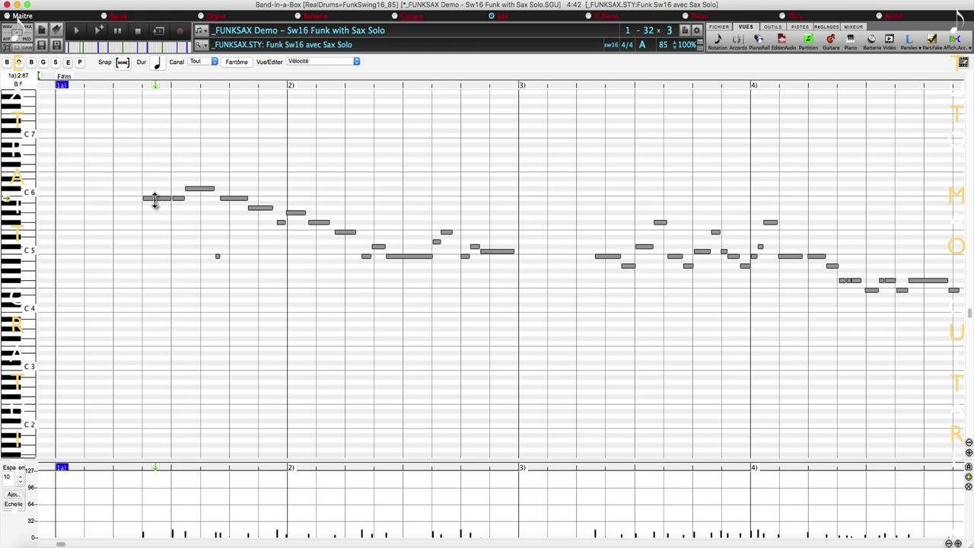
{"action": "left_click", "coordinate": [155, 199]}
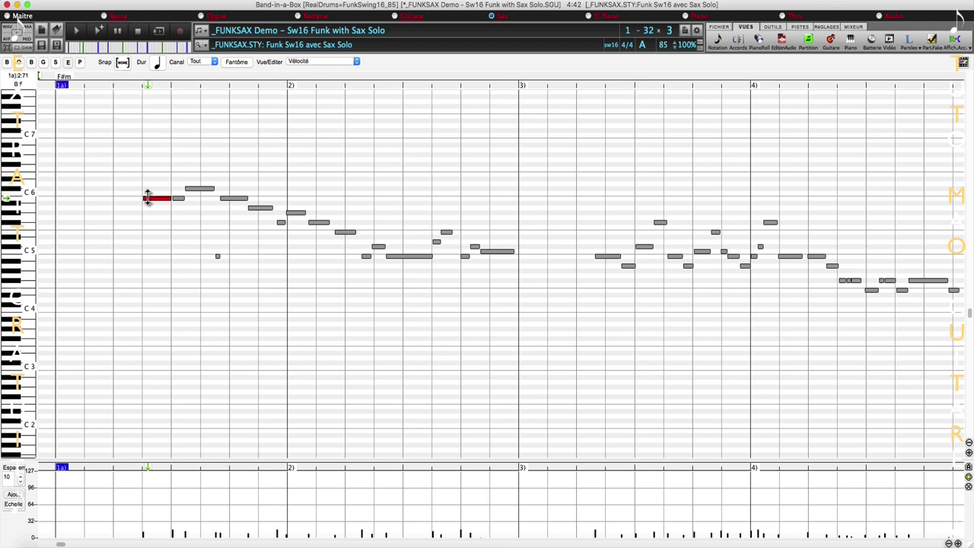
{"action": "mouse_move", "coordinate": [137, 198]}
{"action": "left_mouse_down"}
{"action": "mouse_move", "coordinate": [85, 192]}
{"action": "mouse_move", "coordinate": [222, 193]}
{"action": "mouse_move", "coordinate": [187, 192]}
{"action": "left_mouse_up"}
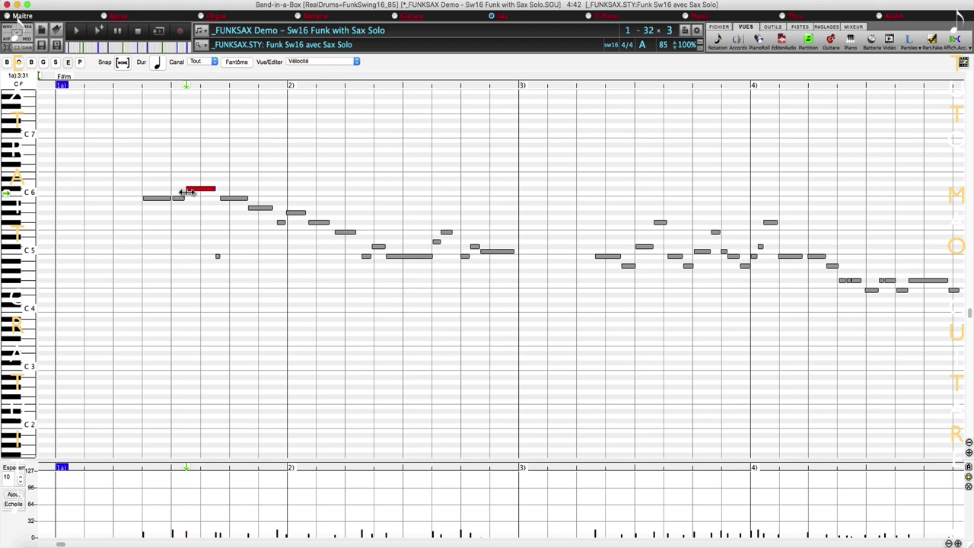
{"action": "left_click", "coordinate": [127, 65]}
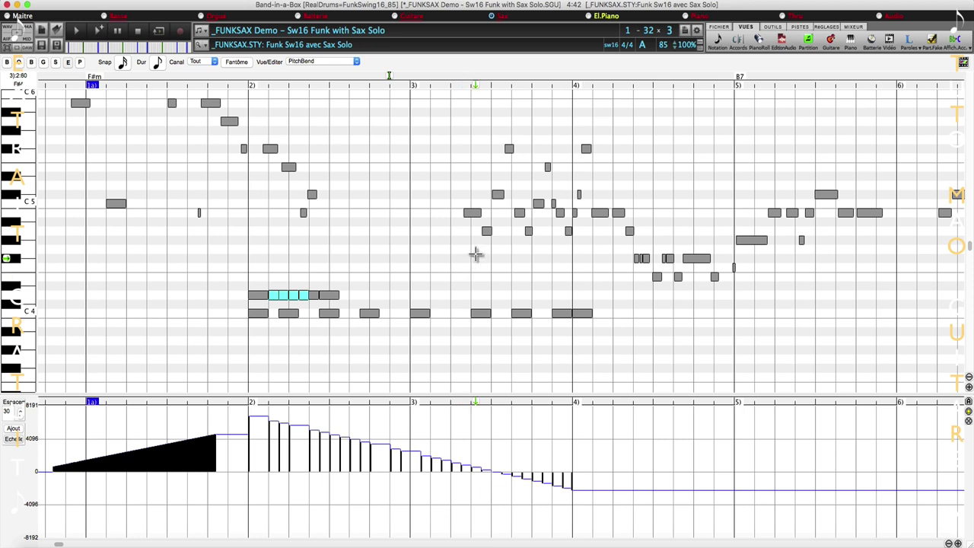
Step: Delete the B4 note at beat 2 of bar 3
{"action": "left_click", "coordinate": [470, 213]}
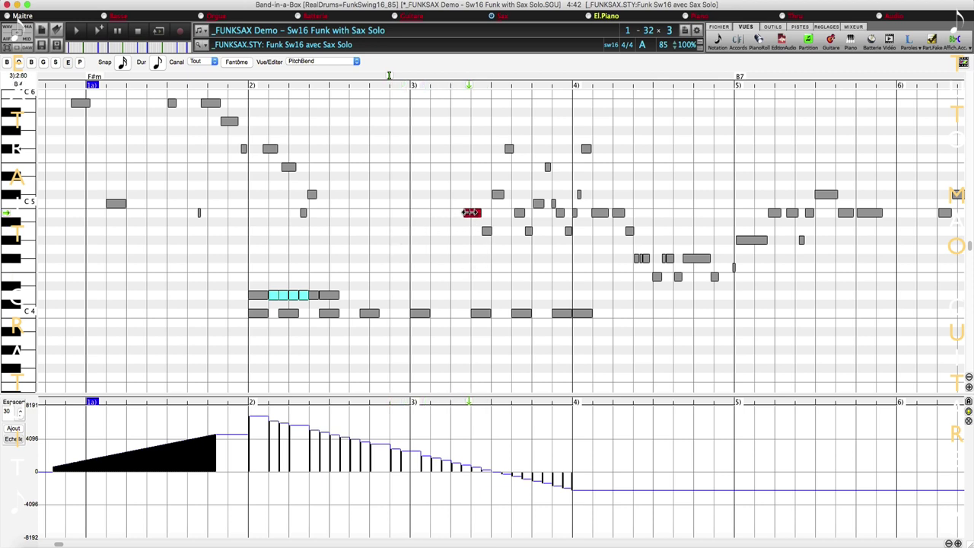
{"action": "right_click", "coordinate": [472, 213]}
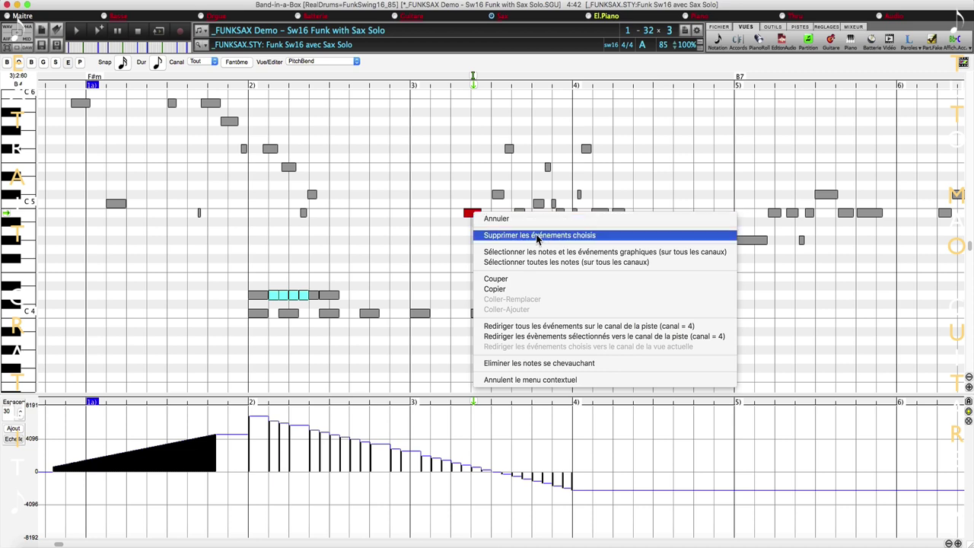
{"action": "left_click", "coordinate": [563, 236]}
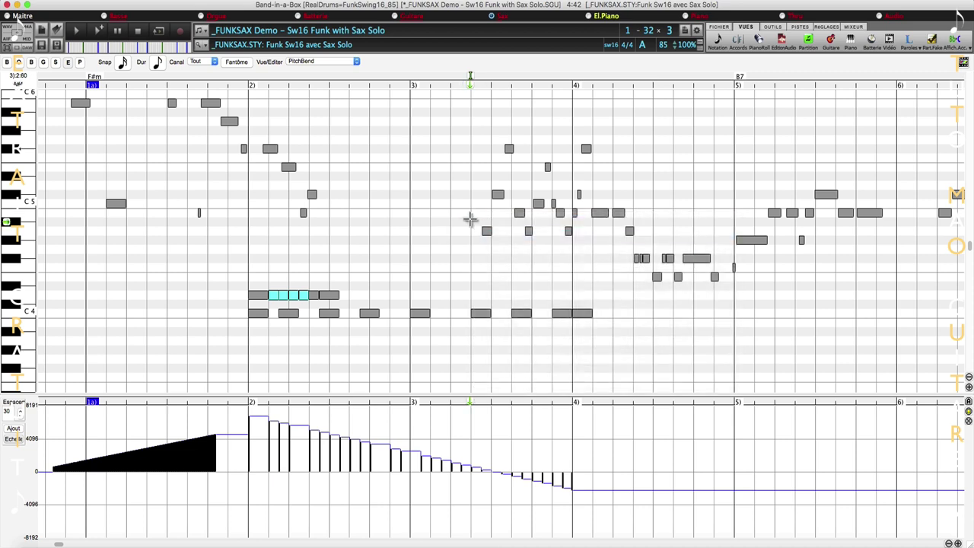
Step: Restore the deleted B4 note at beat 2 of bar 3 and briefly select the notes and graphic events on all channels
{"action": "left_click", "coordinate": [471, 214]}
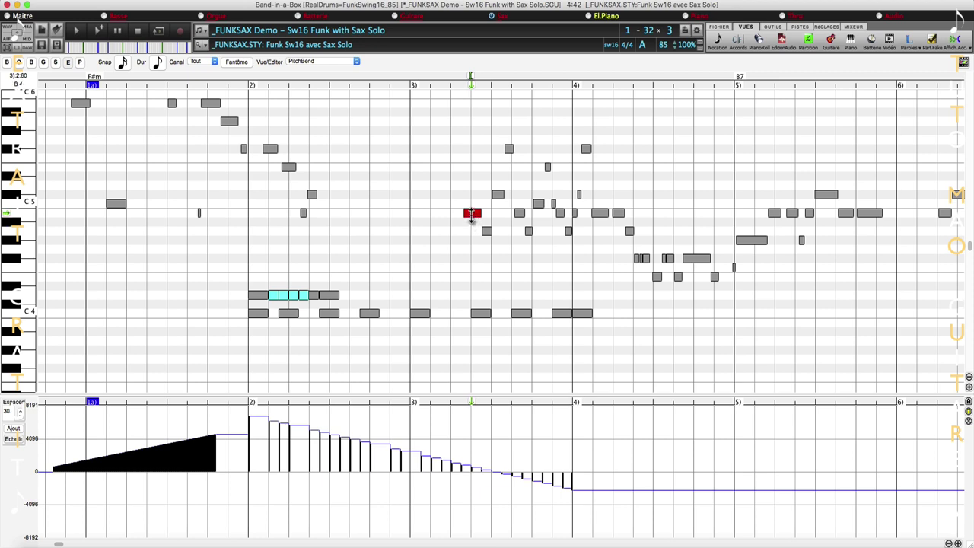
{"action": "right_click", "coordinate": [472, 214]}
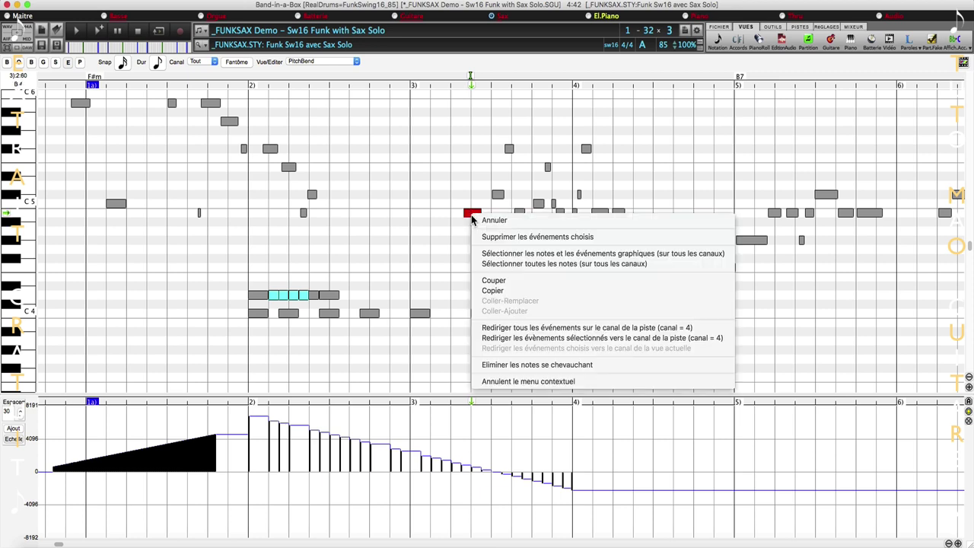
{"action": "left_click", "coordinate": [500, 253]}
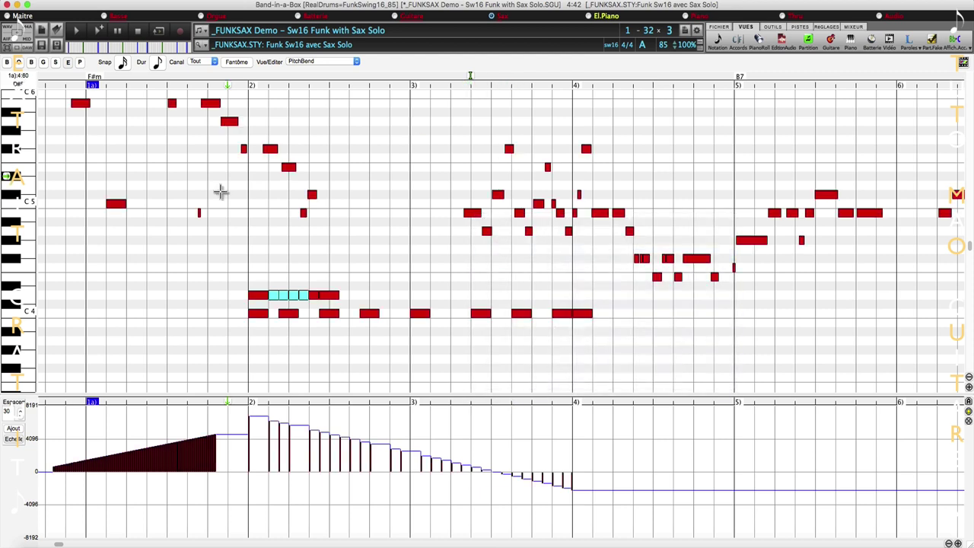
{"action": "left_click", "coordinate": [431, 230]}
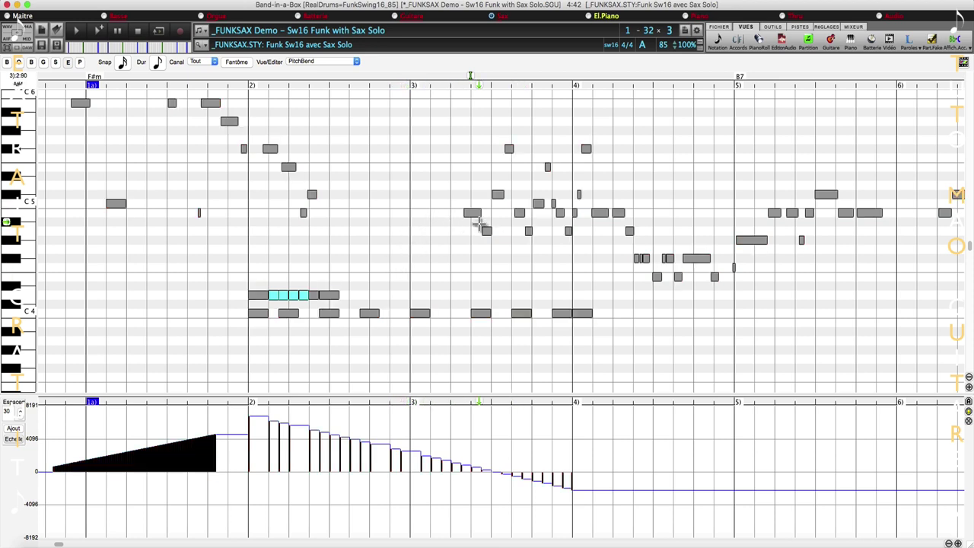
Step: Select all notes without the graphic events on all channels, and clear the selection
{"action": "right_click", "coordinate": [473, 217]}
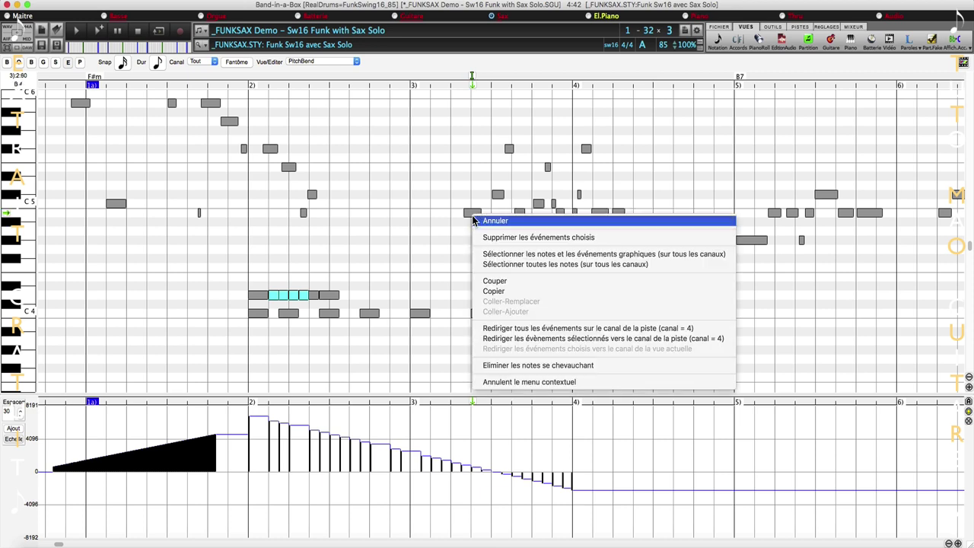
{"action": "left_click", "coordinate": [523, 264]}
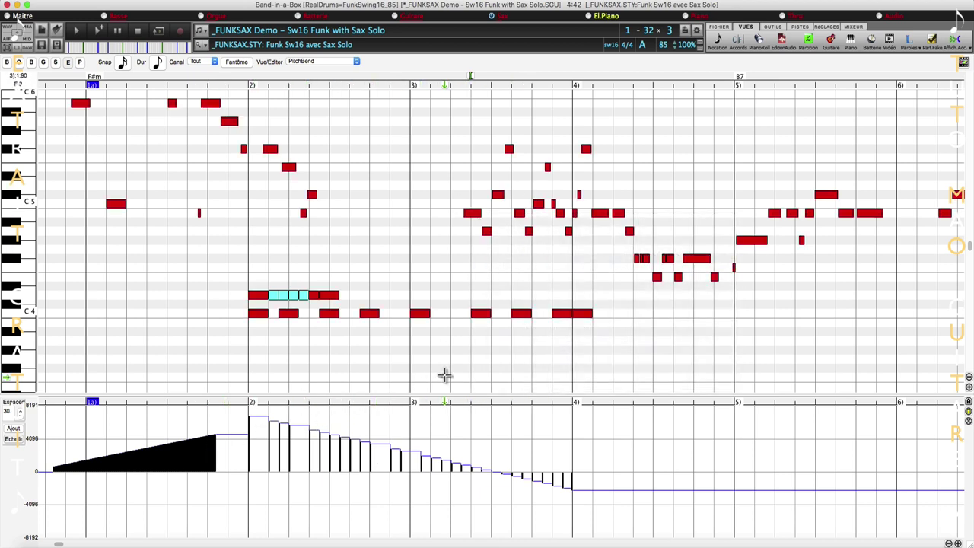
{"action": "left_click", "coordinate": [452, 257]}
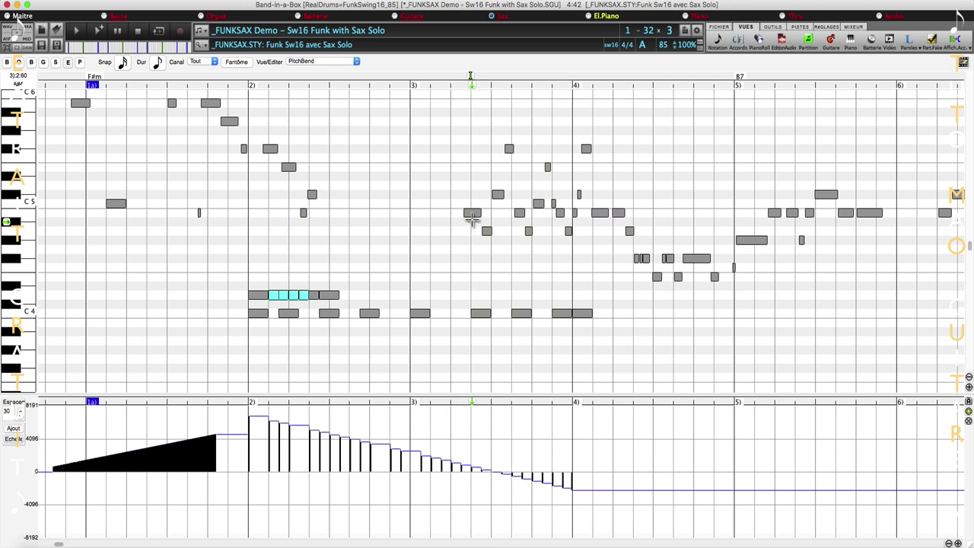
Step: Select the B4 note at beat 2 of bar 3 and copy it
{"action": "right_click", "coordinate": [472, 213]}
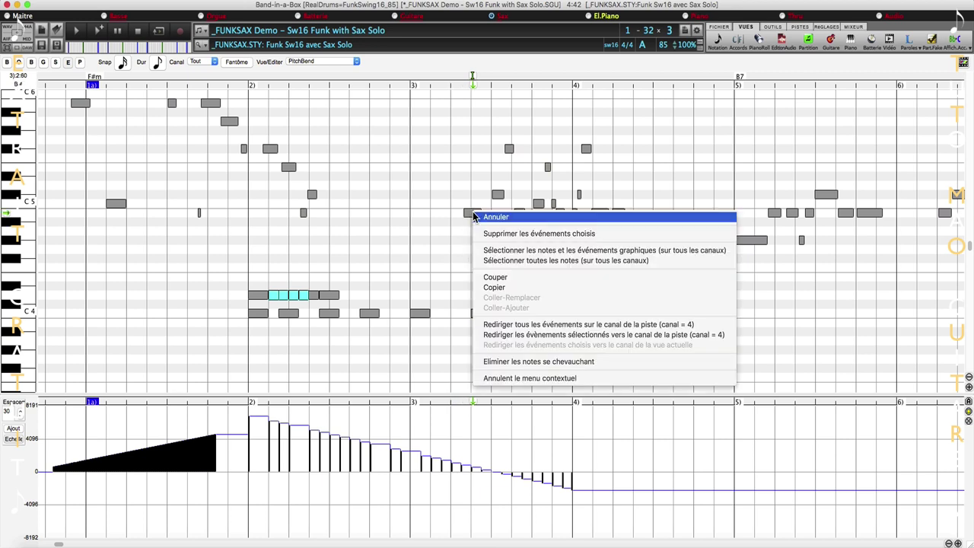
{"action": "left_click", "coordinate": [522, 276]}
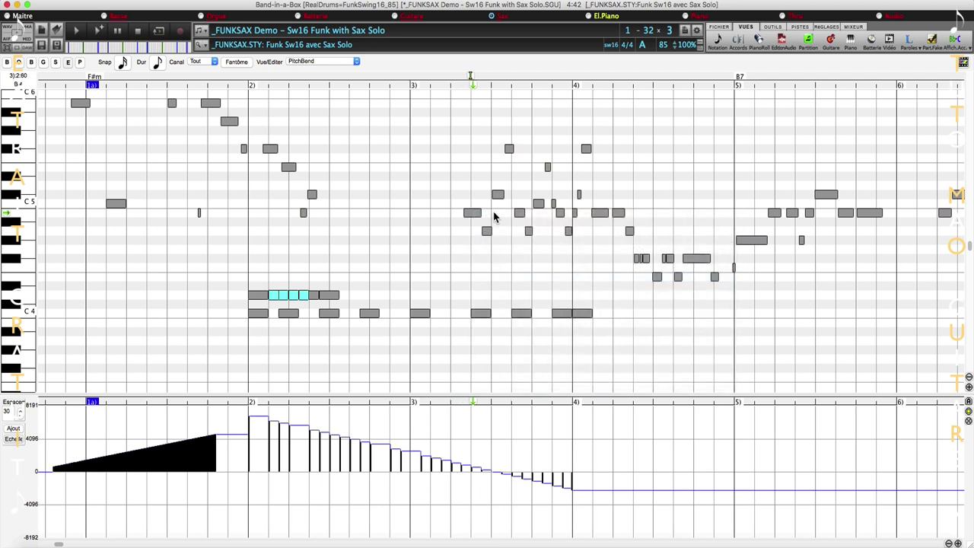
{"action": "left_click", "coordinate": [471, 213]}
{"action": "right_click", "coordinate": [471, 213]}
{"action": "left_click", "coordinate": [473, 214]}
{"action": "right_click", "coordinate": [472, 213]}
{"action": "left_click", "coordinate": [512, 289]}
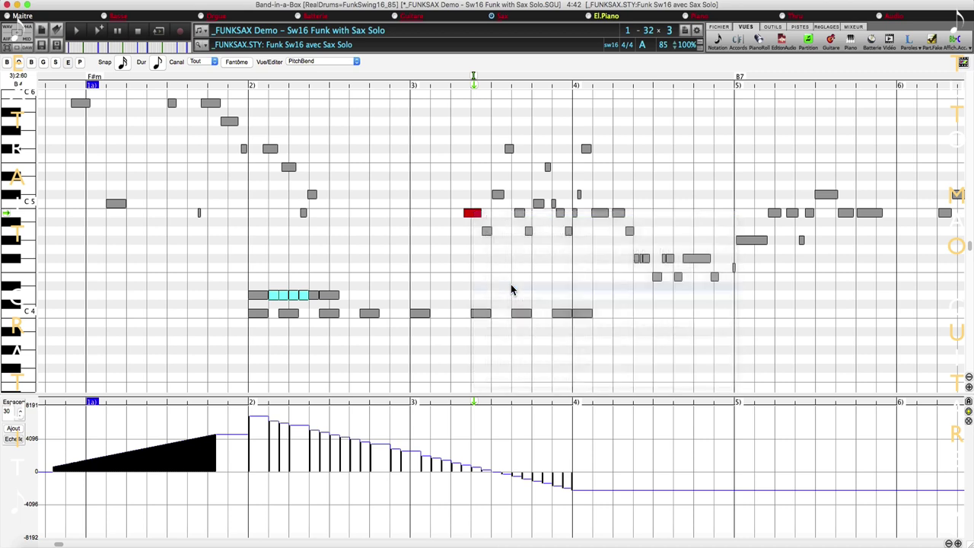
Step: Paste the copied B4 note at beat 4 of bar 2 in add mode (Coller-Ajouter), and delete the pasted note
{"action": "left_click", "coordinate": [388, 176]}
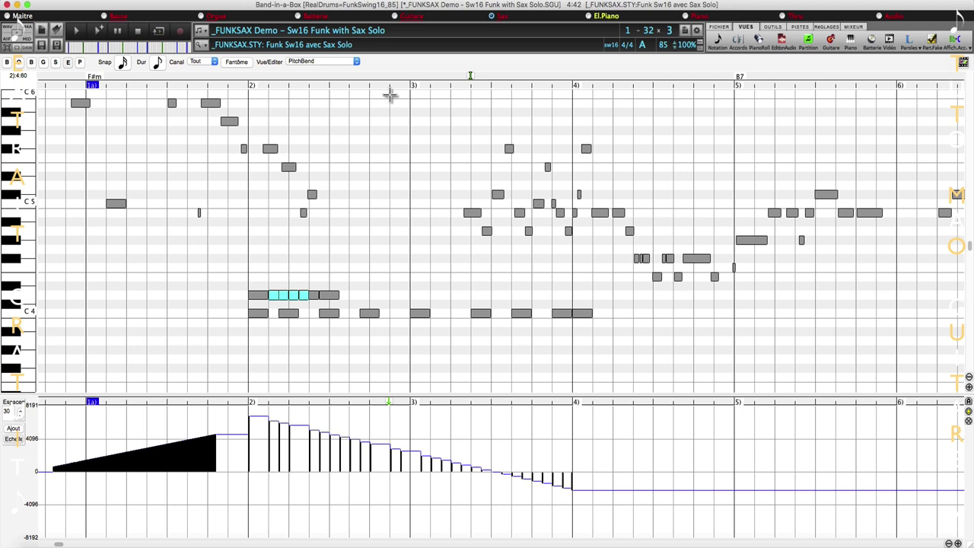
{"action": "right_click", "coordinate": [393, 193]}
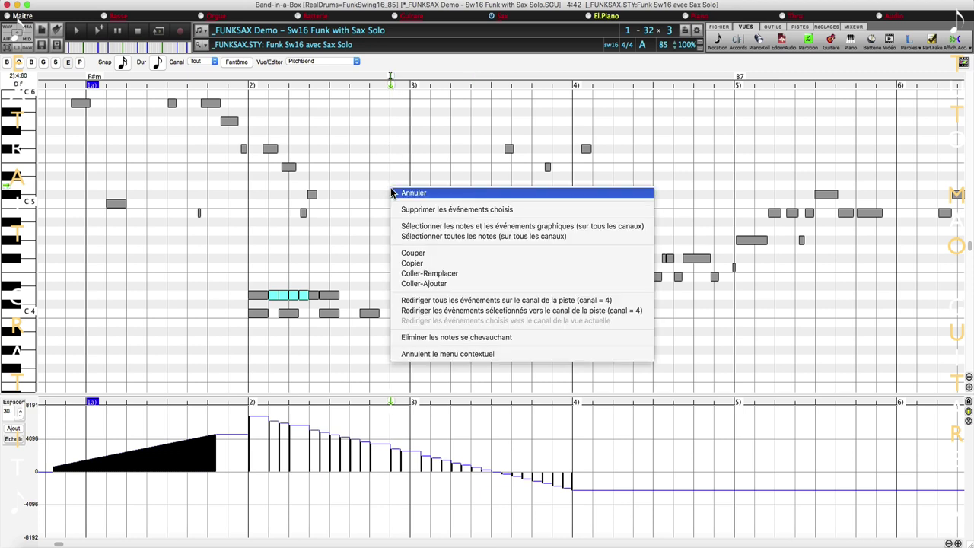
{"action": "left_click", "coordinate": [447, 282]}
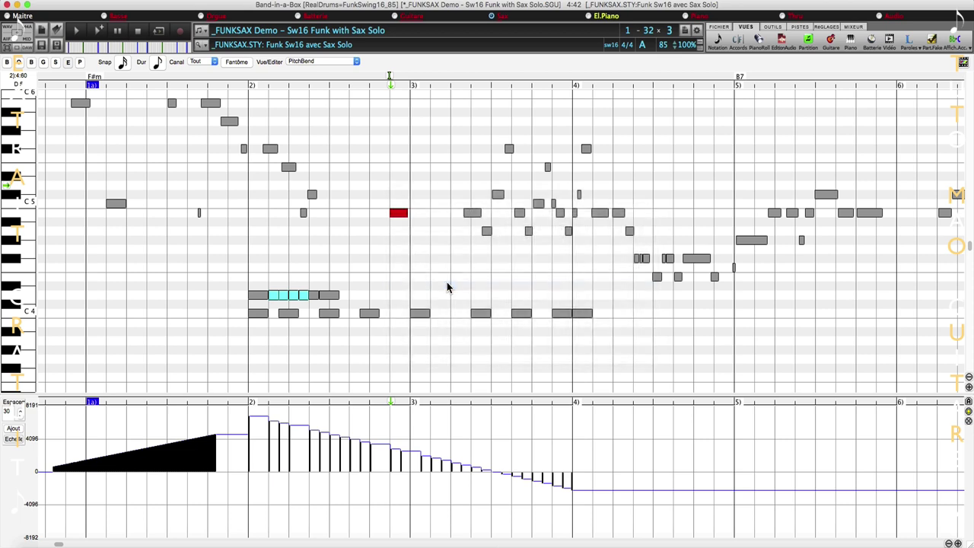
{"action": "key", "text": "Delete"}
Step: Redirect all events to the track's channel 4
{"action": "right_click", "coordinate": [398, 215]}
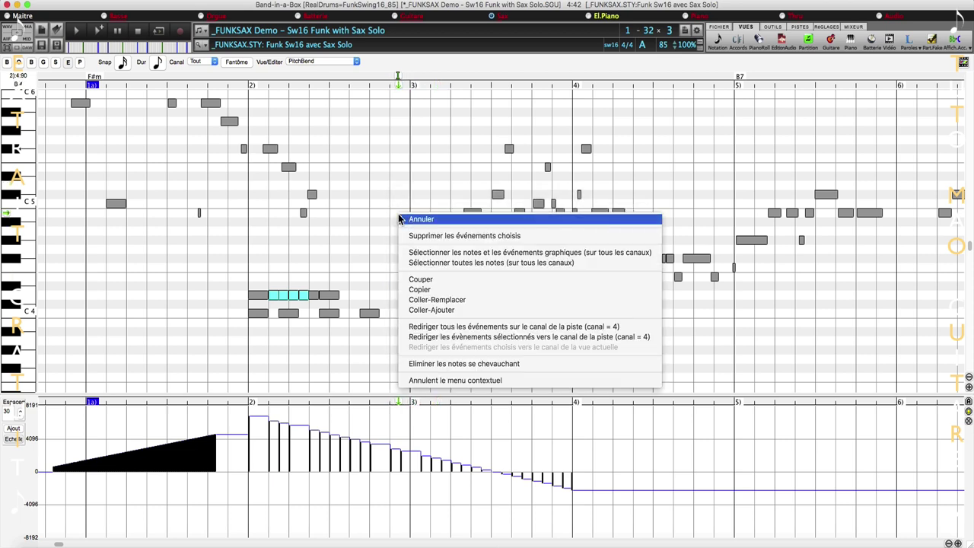
{"action": "left_click", "coordinate": [458, 301]}
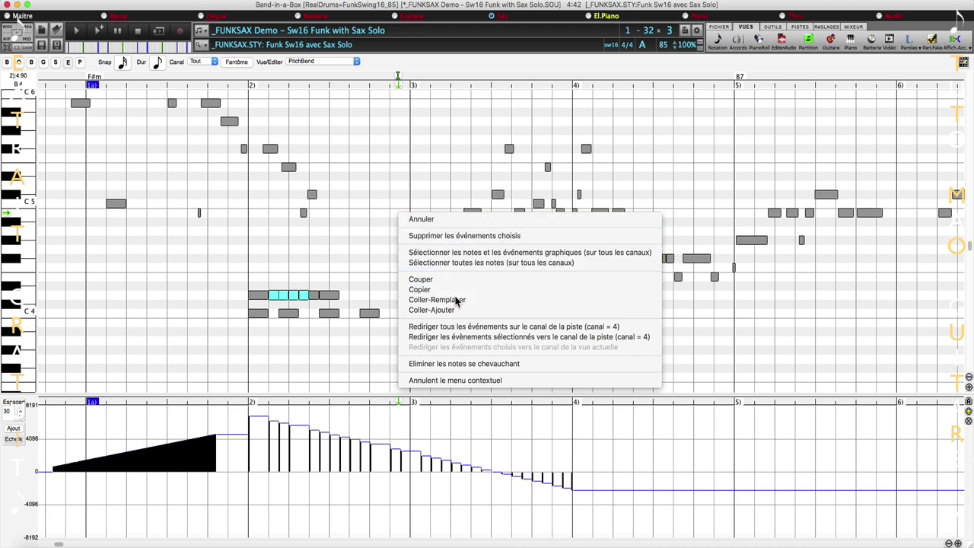
{"action": "right_click", "coordinate": [470, 210]}
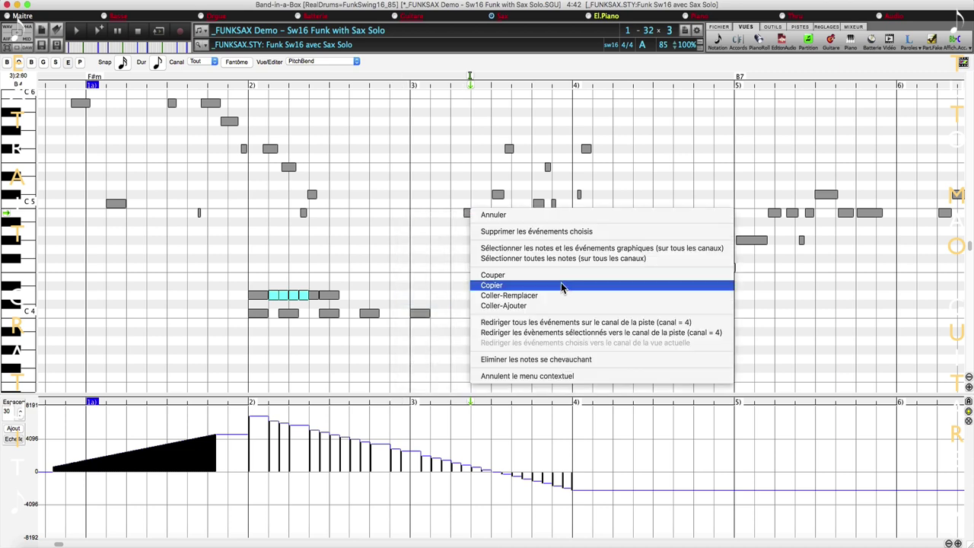
{"action": "left_click", "coordinate": [567, 322]}
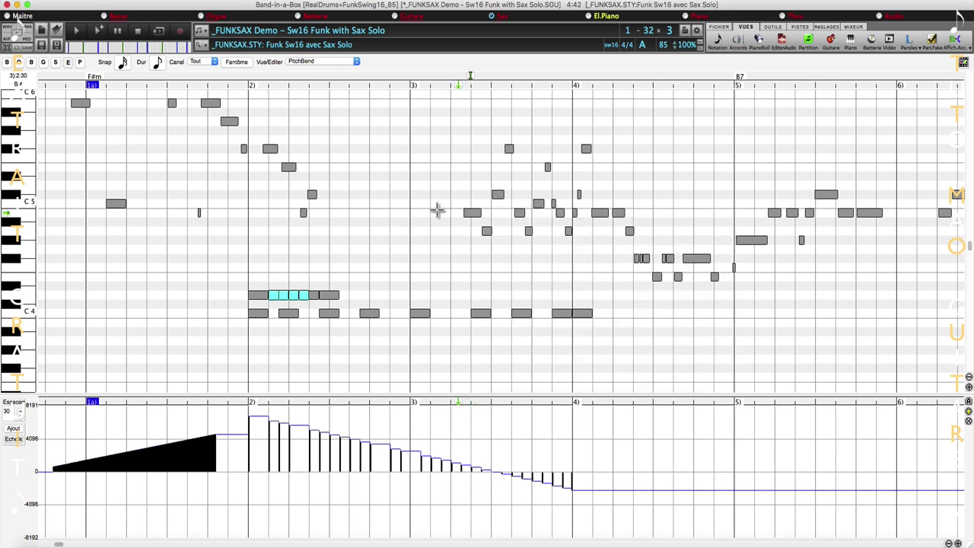
Step: Redirect the selected events to the track's channel 4
{"action": "left_click", "coordinate": [423, 242]}
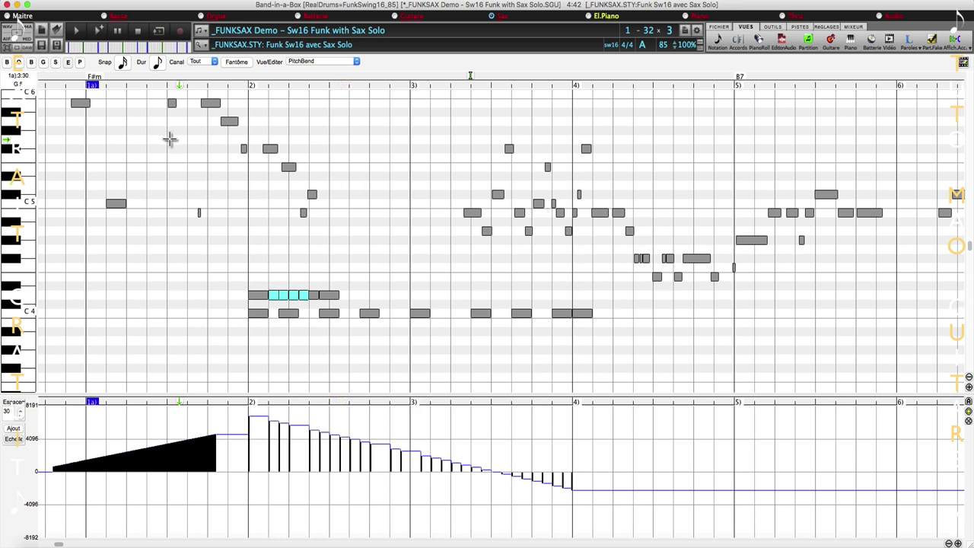
{"action": "left_click", "coordinate": [439, 178]}
{"action": "right_click", "coordinate": [466, 211]}
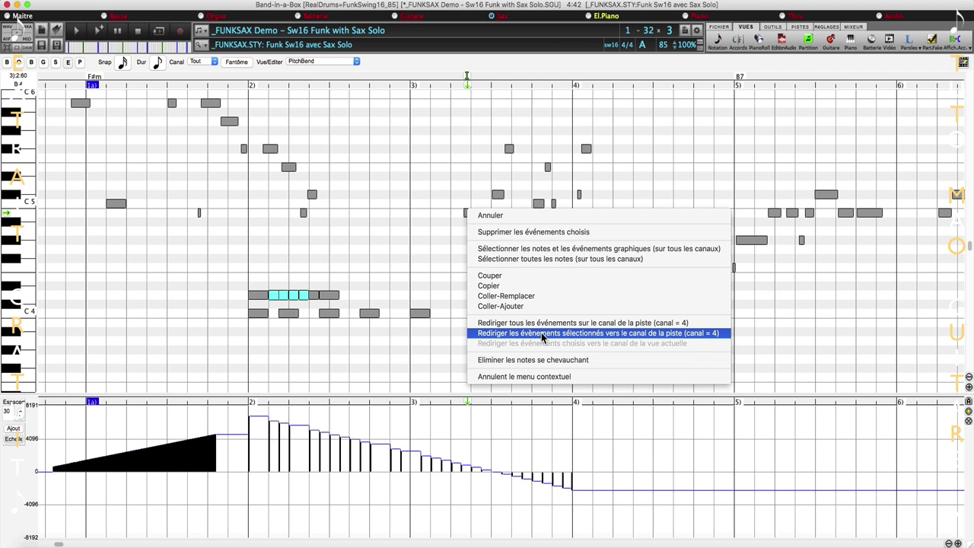
{"action": "left_click", "coordinate": [543, 334]}
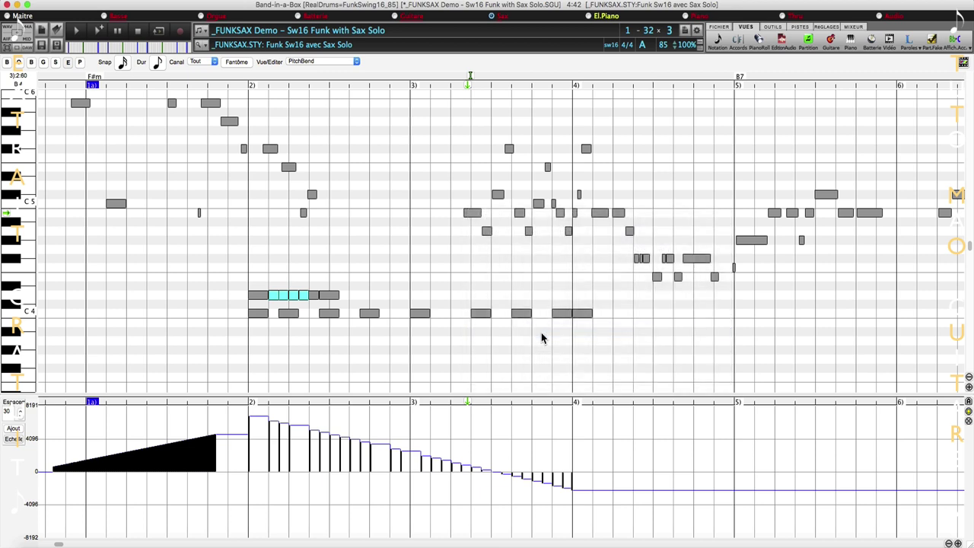
{"action": "right_click", "coordinate": [474, 215]}
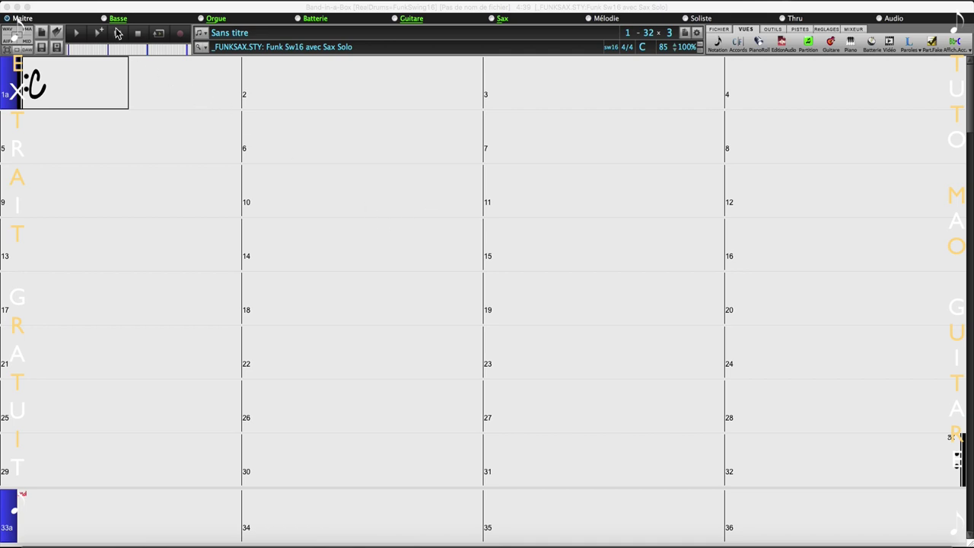
Step: Open the display options from the preferences and choose the skin "Couleur de la barre d'outils plein écran"
{"action": "left_click", "coordinate": [92, 9]}
{"action": "left_click", "coordinate": [72, 3]}
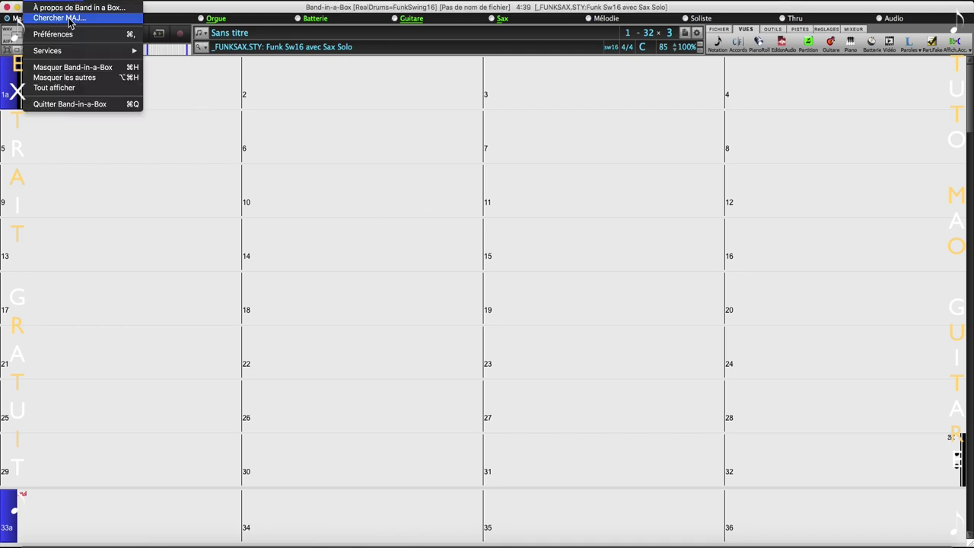
{"action": "left_click", "coordinate": [67, 34]}
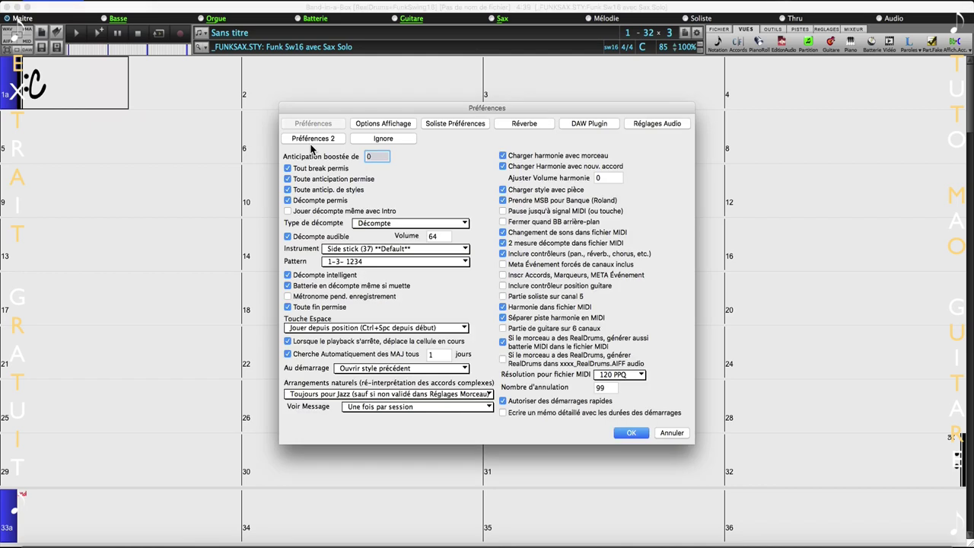
{"action": "left_click", "coordinate": [396, 125]}
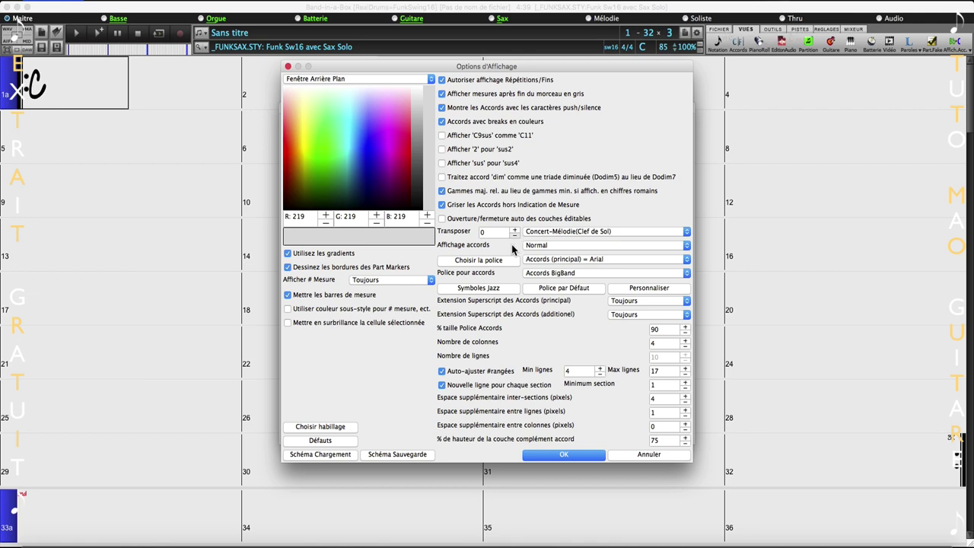
{"action": "left_click", "coordinate": [347, 428]}
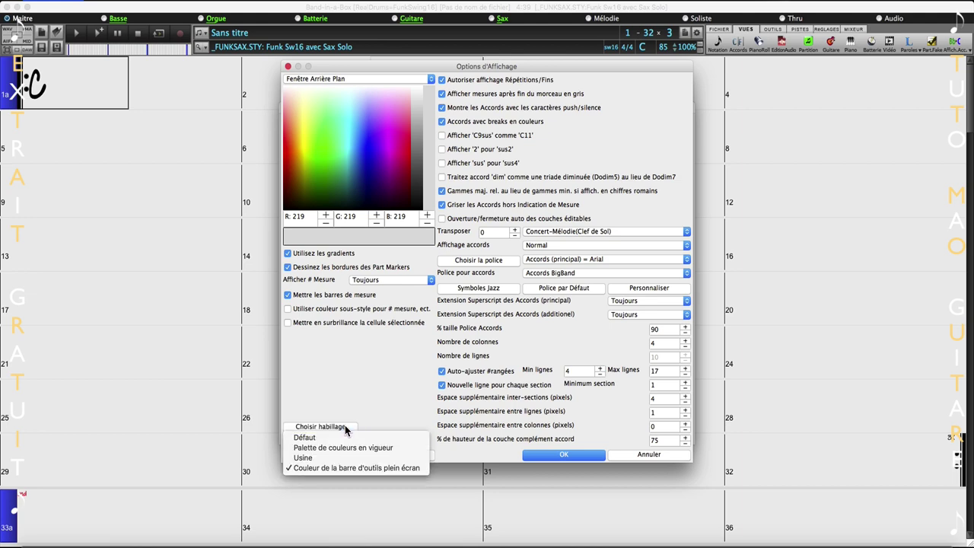
{"action": "left_click", "coordinate": [357, 468]}
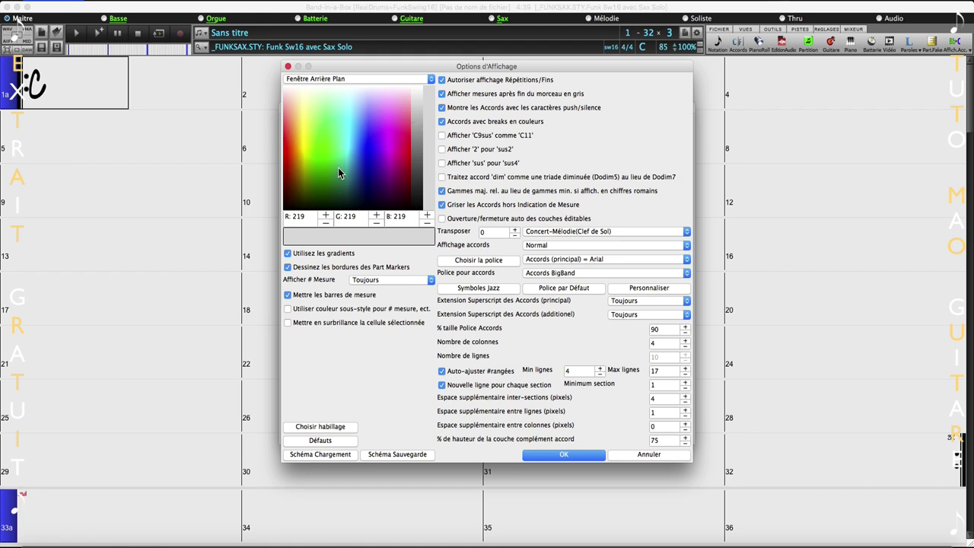
Step: Set the window background (Fenêtre Arrière Plan) colour to green, RGB 12, 169, 0
{"action": "left_click", "coordinate": [402, 80]}
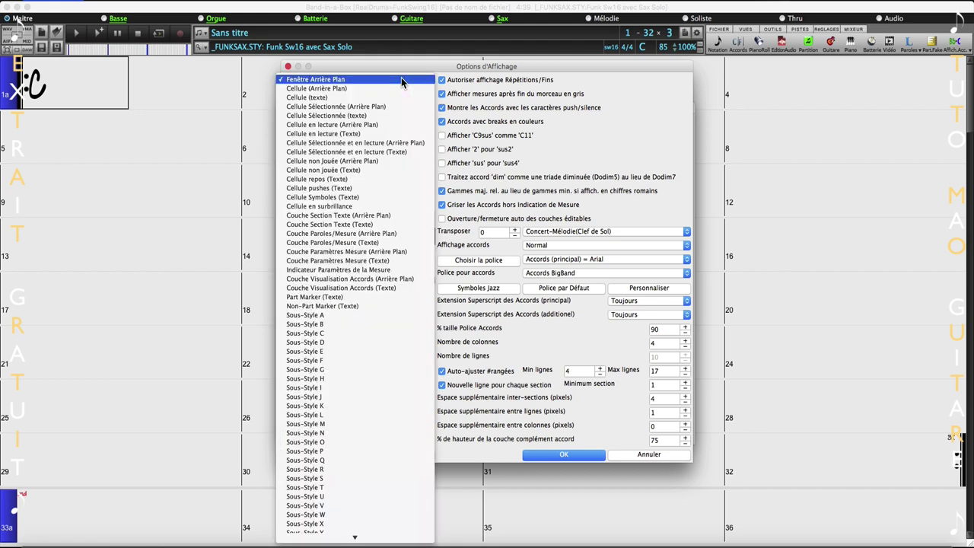
{"action": "scroll", "coordinate": [381, 316], "scroll_direction": "down", "scroll_amount": 5}
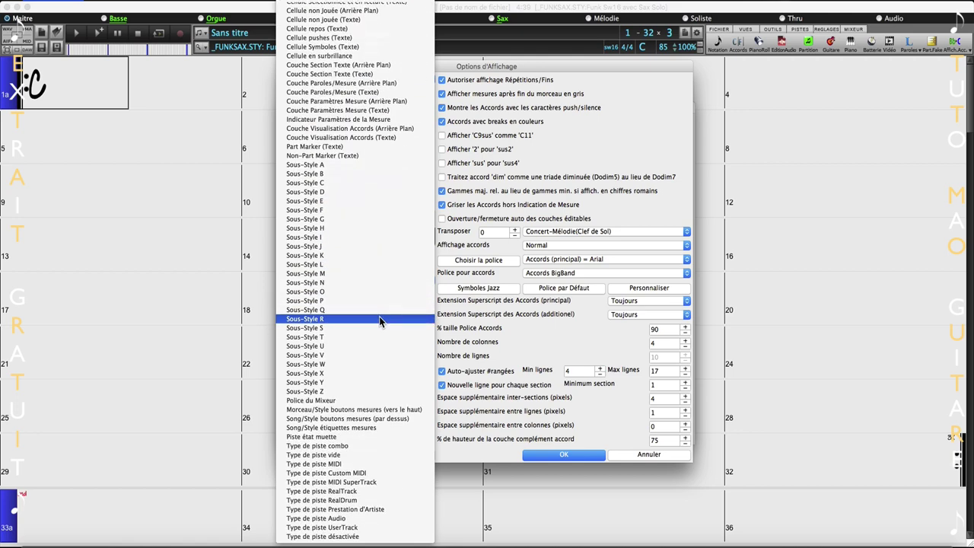
{"action": "scroll", "coordinate": [379, 327], "scroll_direction": "up", "scroll_amount": 3}
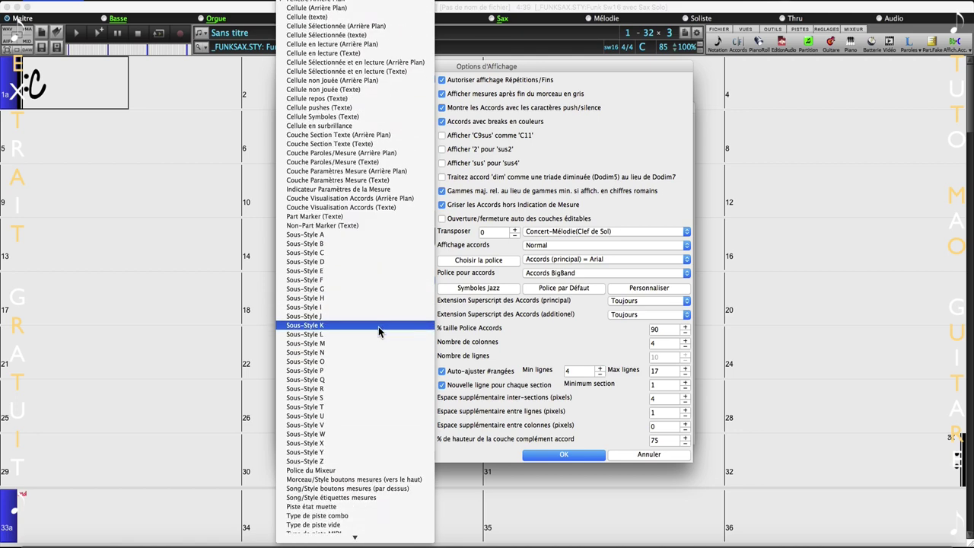
{"action": "left_click", "coordinate": [373, 4]}
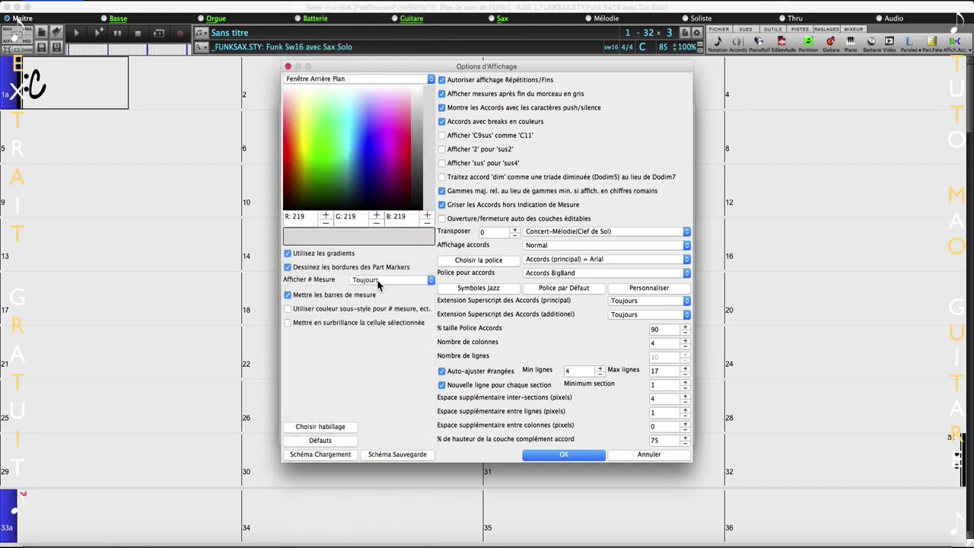
{"action": "left_click", "coordinate": [328, 180]}
{"action": "left_click", "coordinate": [325, 178]}
{"action": "left_click", "coordinate": [333, 162]}
{"action": "left_click", "coordinate": [325, 138]}
{"action": "left_click_drag", "start_coordinate": [325, 134], "coordinate": [324, 168]}
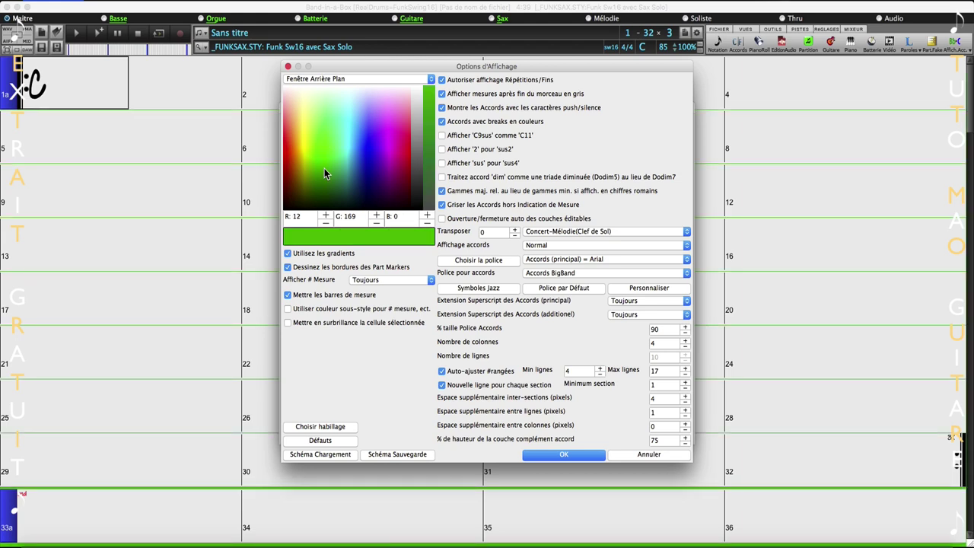
Step: Set the cell background (Cellule (Arrière Plan)) colour to light blue, RGB 167, 199, 255
{"action": "left_click", "coordinate": [375, 79]}
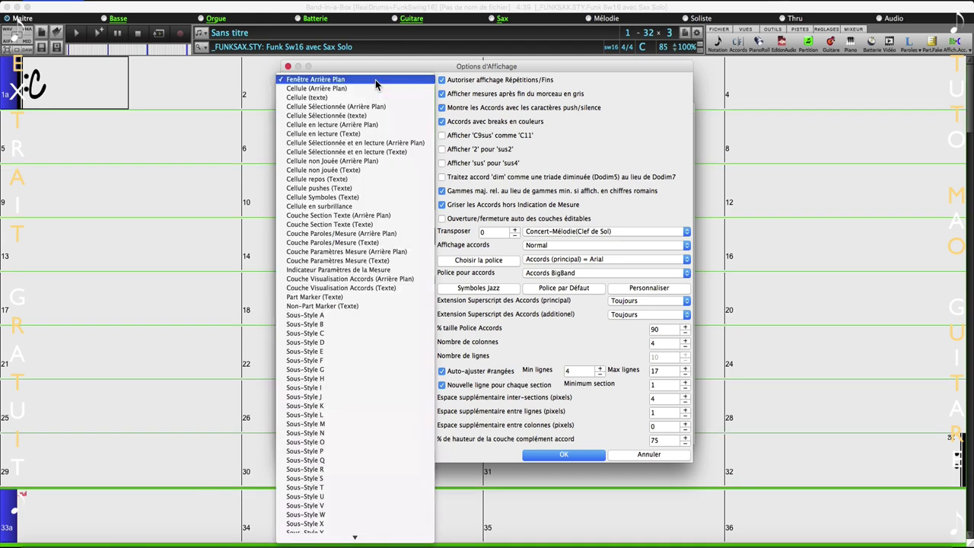
{"action": "left_click", "coordinate": [372, 89]}
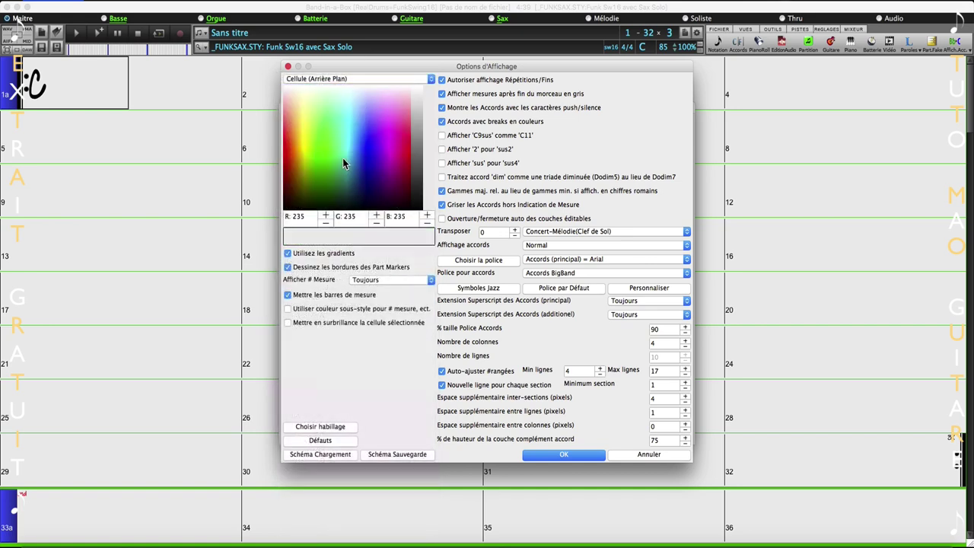
{"action": "left_click_drag", "start_coordinate": [357, 132], "coordinate": [361, 106]}
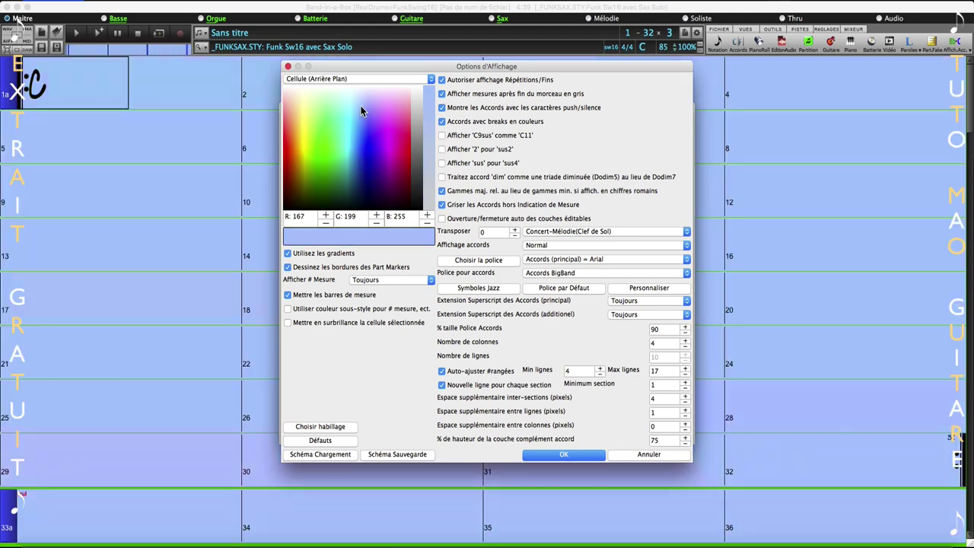
Step: Set the cell text (Cellule (texte)) colour to orange
{"action": "left_click", "coordinate": [354, 79]}
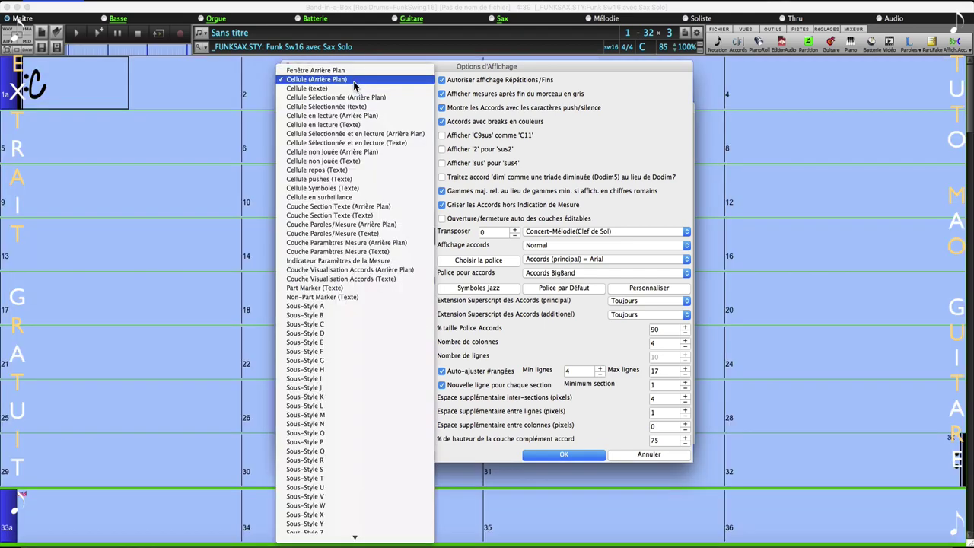
{"action": "left_click", "coordinate": [354, 89]}
{"action": "left_click_drag", "start_coordinate": [352, 130], "coordinate": [295, 145]}
Step: Browse the display elements that can be recoloured and select the mixer font (Police du Mixeur)
{"action": "left_click", "coordinate": [364, 79]}
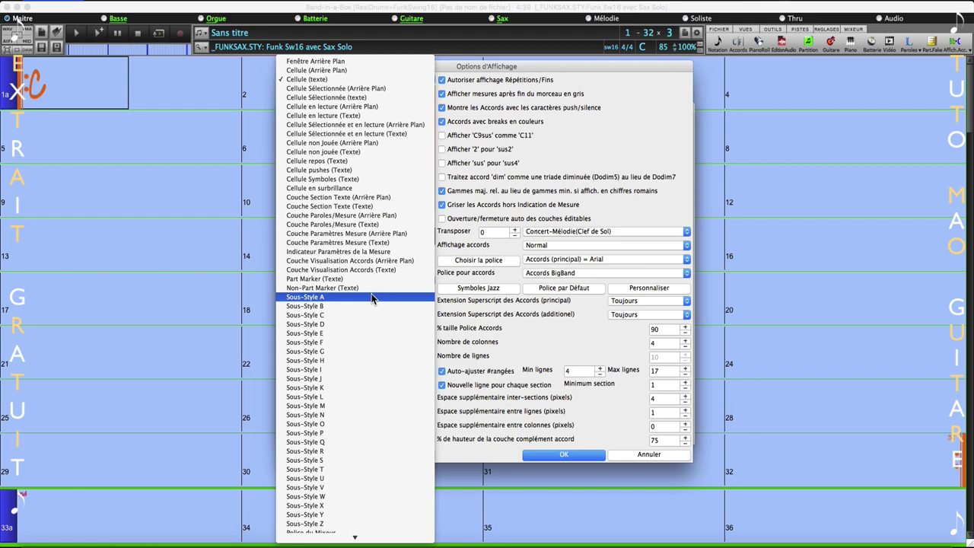
{"action": "scroll", "coordinate": [372, 298], "scroll_direction": "down", "scroll_amount": 5}
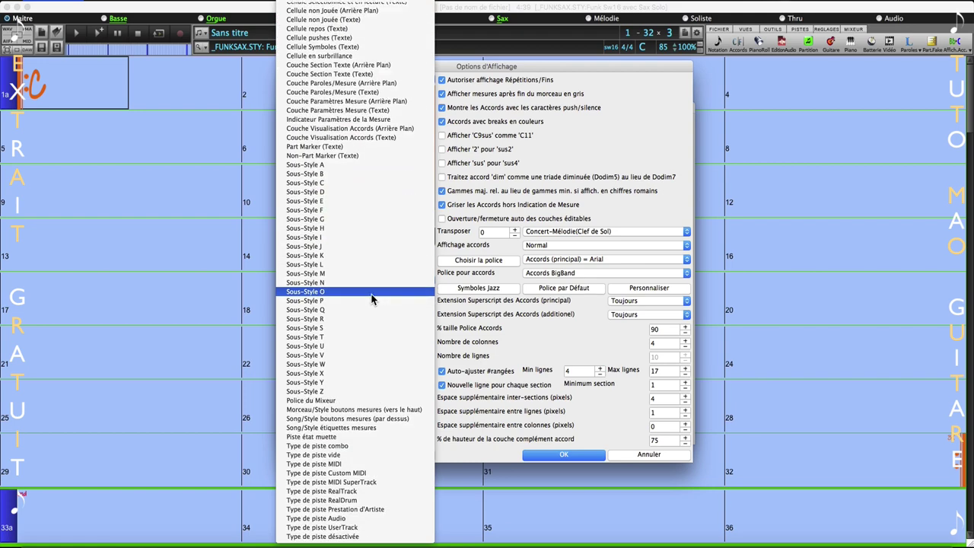
{"action": "left_click", "coordinate": [372, 401]}
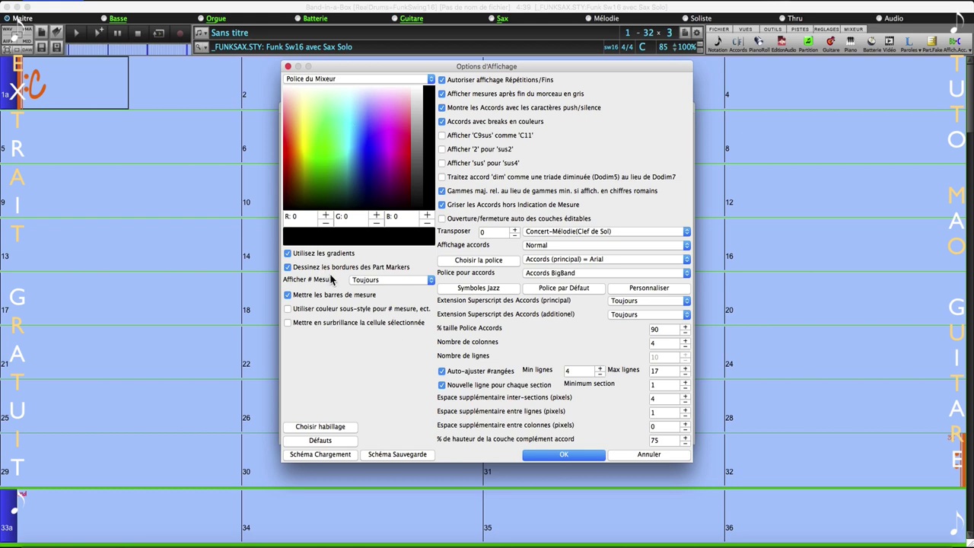
Step: Try the gradient option (Utilisez les gradients) off and on again, along with the Part Marker borders option
{"action": "left_click", "coordinate": [288, 253]}
{"action": "left_click", "coordinate": [289, 254]}
{"action": "left_click", "coordinate": [290, 269]}
Step: Try the bar number display modes Jamais, Aller à Part Marker and Aller à nouvelle colonne, and go back to Toujours
{"action": "left_click", "coordinate": [380, 281]}
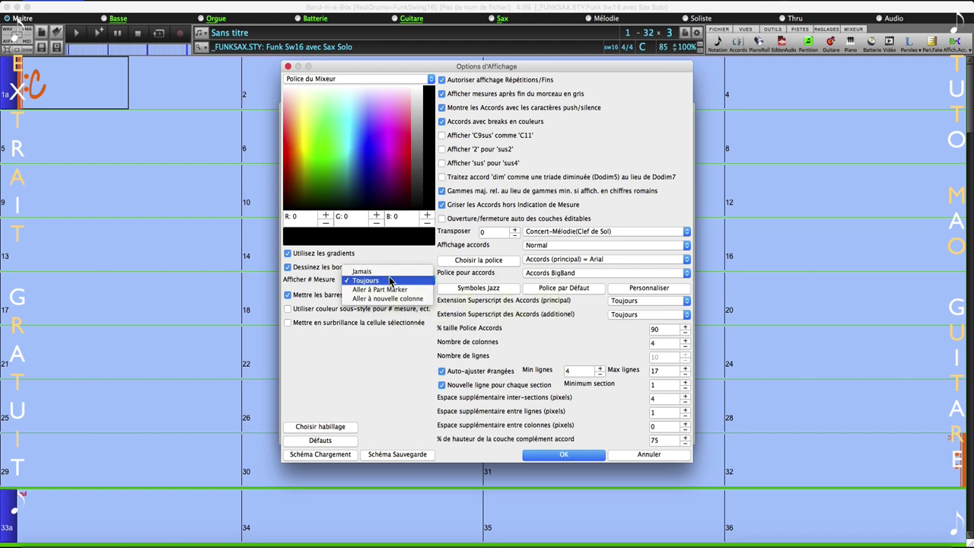
{"action": "left_click", "coordinate": [386, 273]}
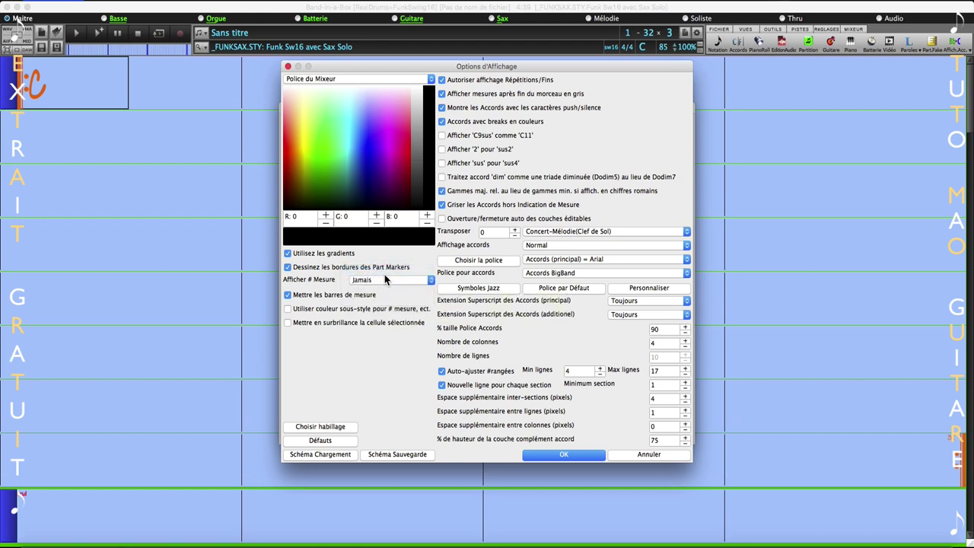
{"action": "left_click", "coordinate": [386, 280]}
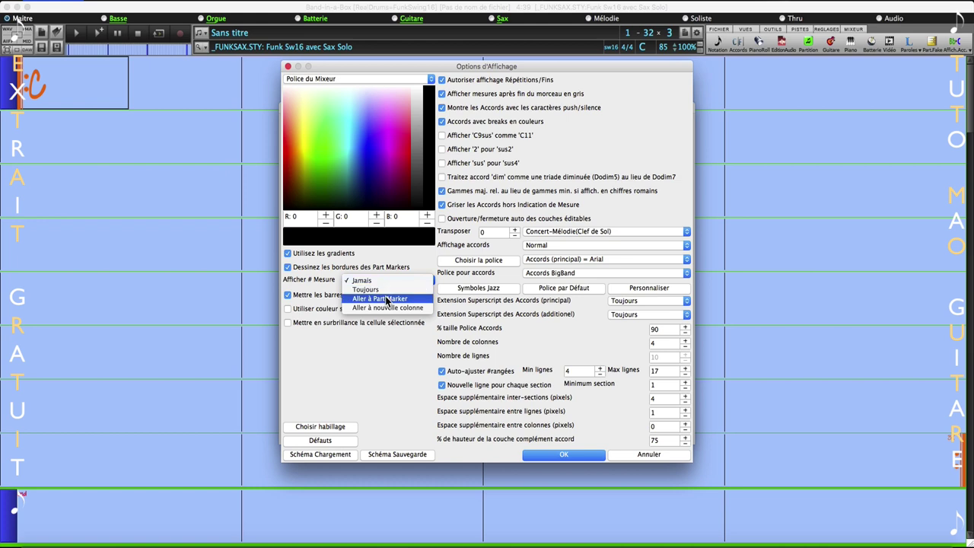
{"action": "left_click", "coordinate": [388, 297]}
{"action": "left_click", "coordinate": [391, 283]}
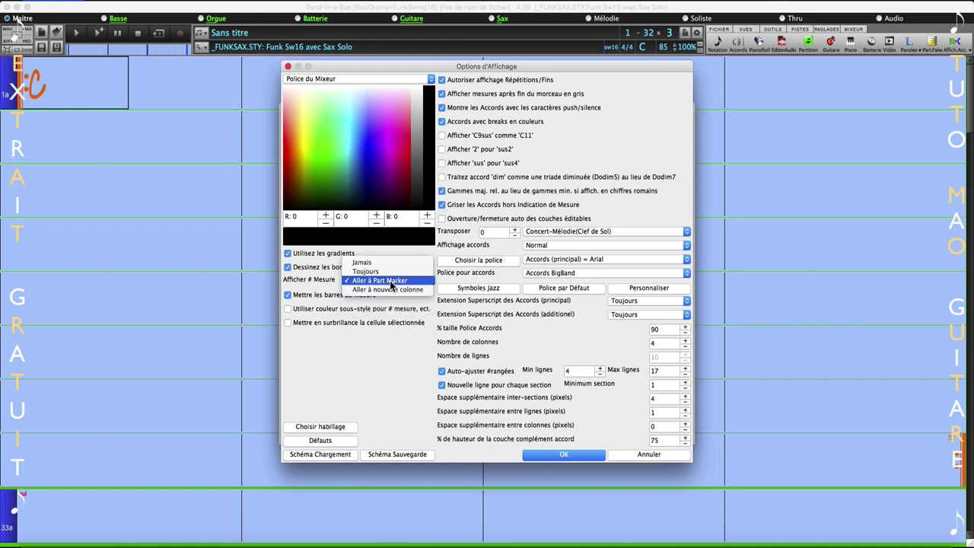
{"action": "left_click", "coordinate": [389, 290]}
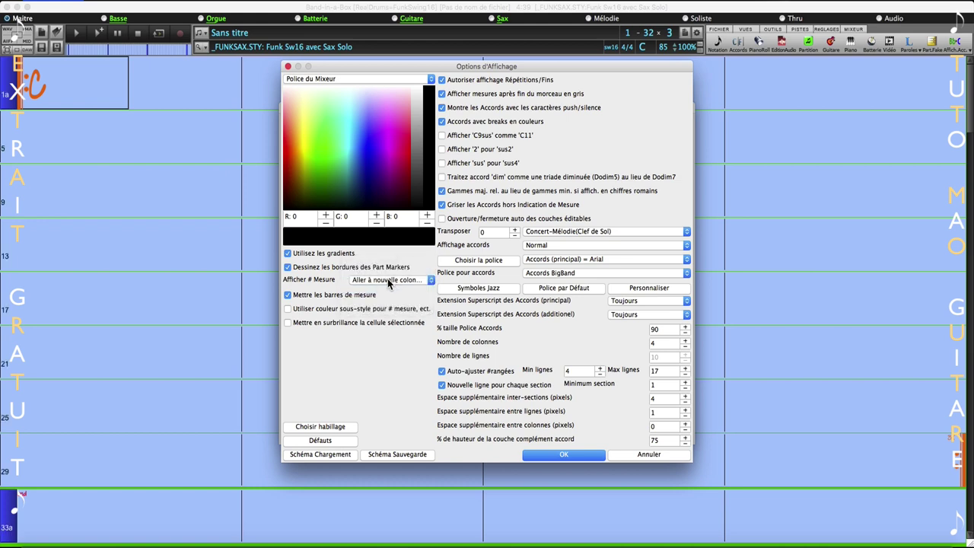
{"action": "left_click", "coordinate": [388, 283]}
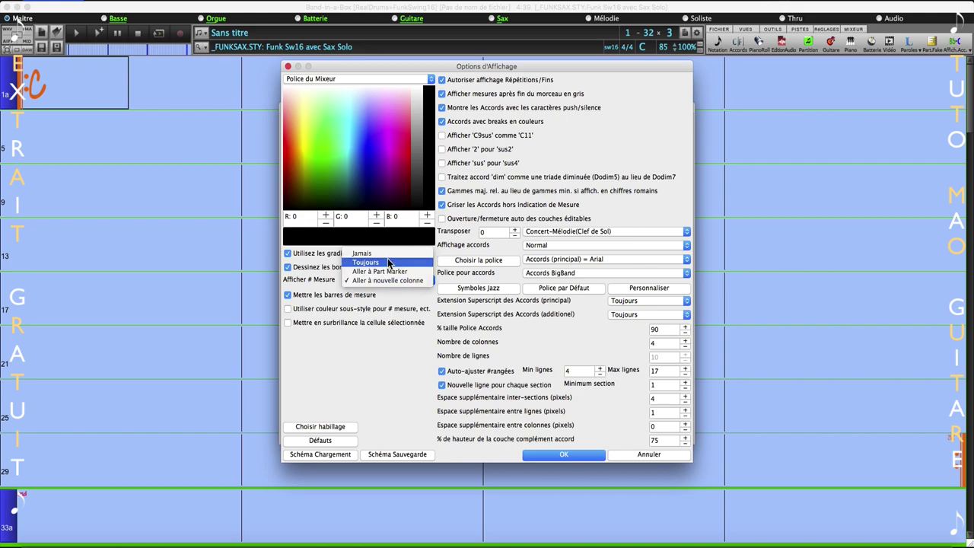
{"action": "left_click", "coordinate": [395, 261]}
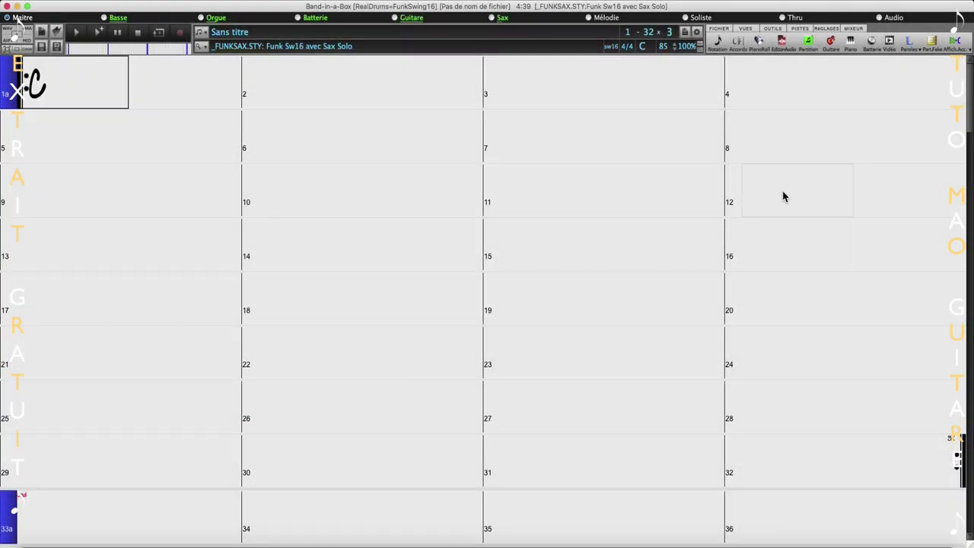
Step: Show the mixer over the middle of the chord sheet and solo the Sax track
{"action": "left_click", "coordinate": [856, 28]}
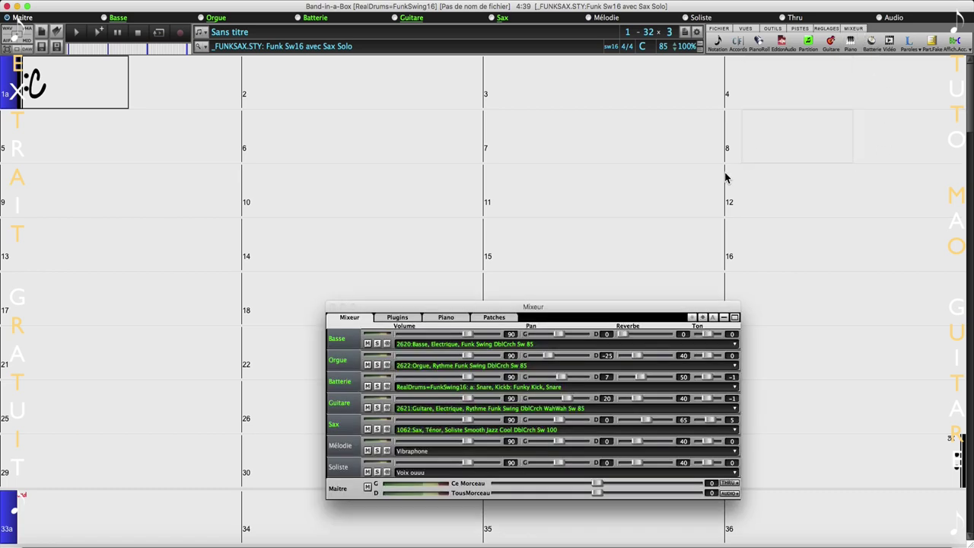
{"action": "left_click_drag", "start_coordinate": [594, 311], "coordinate": [582, 198]}
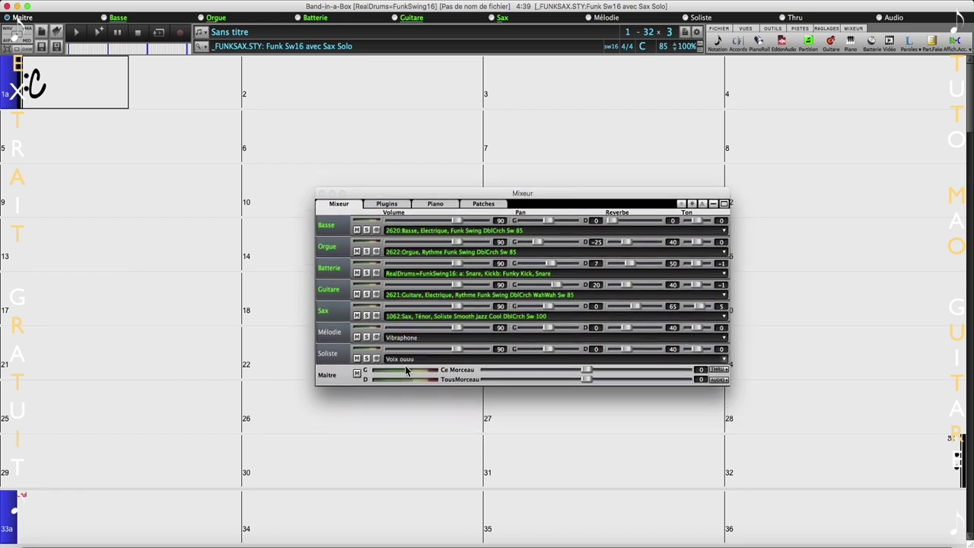
{"action": "left_click", "coordinate": [366, 315]}
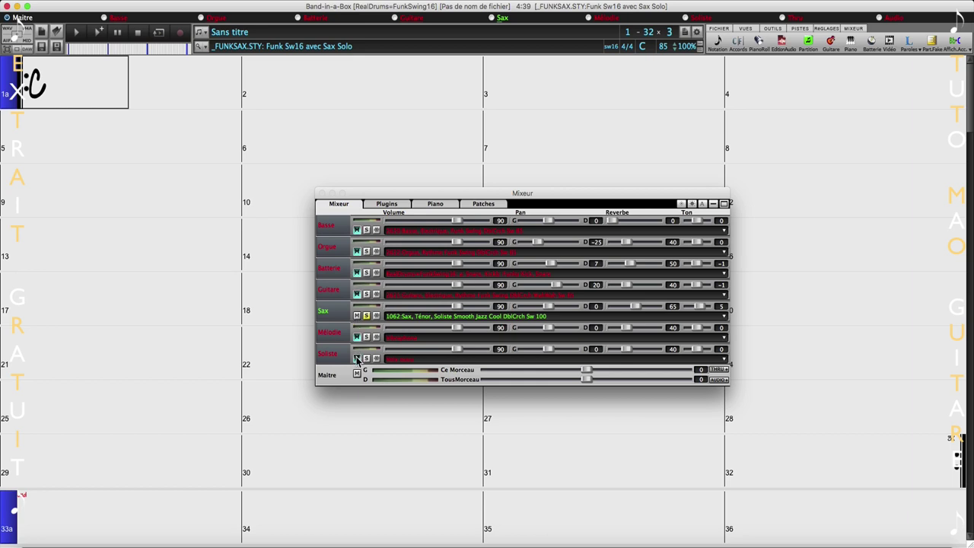
Step: Unmute and solo the Batterie track, and unmute the Basse track alongside it
{"action": "left_click", "coordinate": [356, 273]}
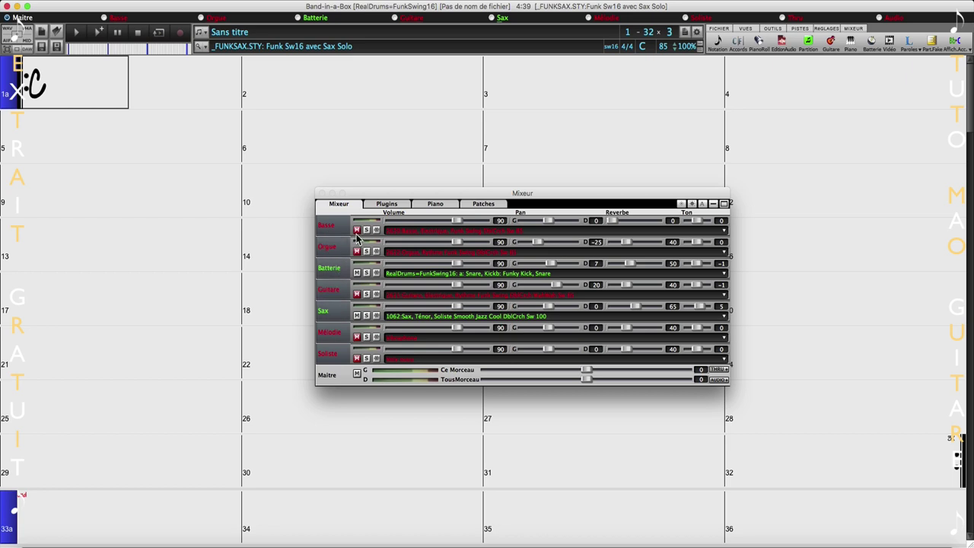
{"action": "left_click", "coordinate": [366, 273]}
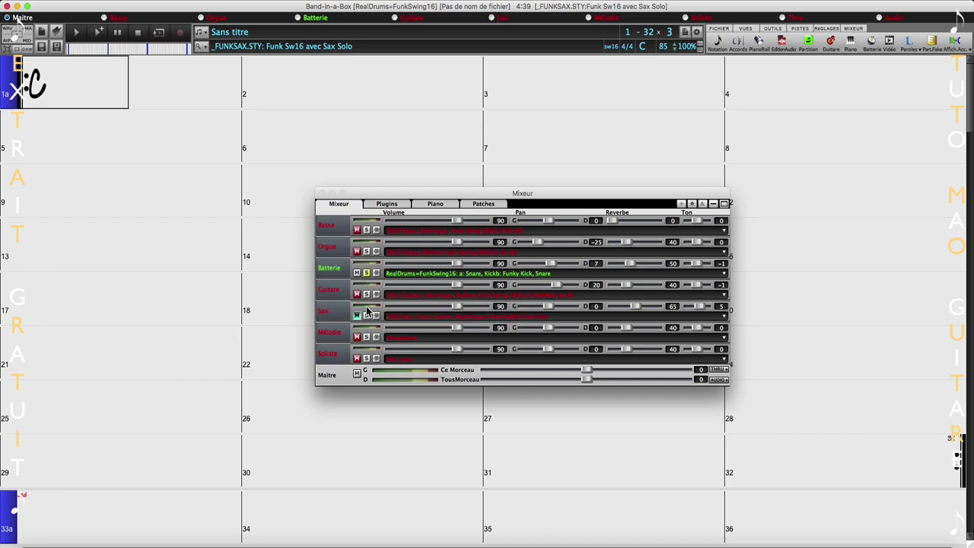
{"action": "left_click", "coordinate": [356, 230]}
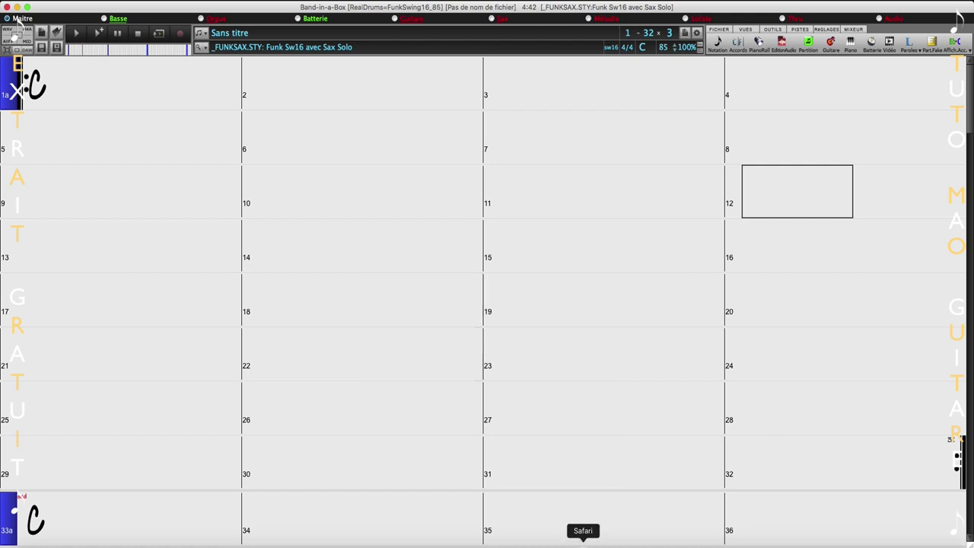
Step: Switch to Safari, examine the Speed the Plough abc notation example and its score on abcnotation.com, and return to Band-in-a-Box
{"action": "left_click", "coordinate": [583, 540]}
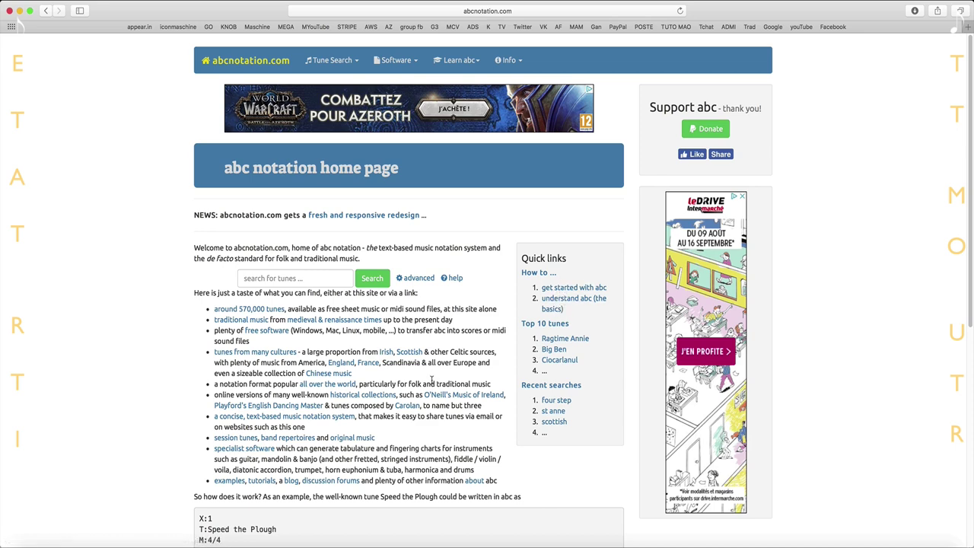
{"action": "scroll", "coordinate": [561, 300], "scroll_direction": "down", "scroll_amount": 3}
{"action": "scroll", "coordinate": [496, 387], "scroll_direction": "down", "scroll_amount": 5}
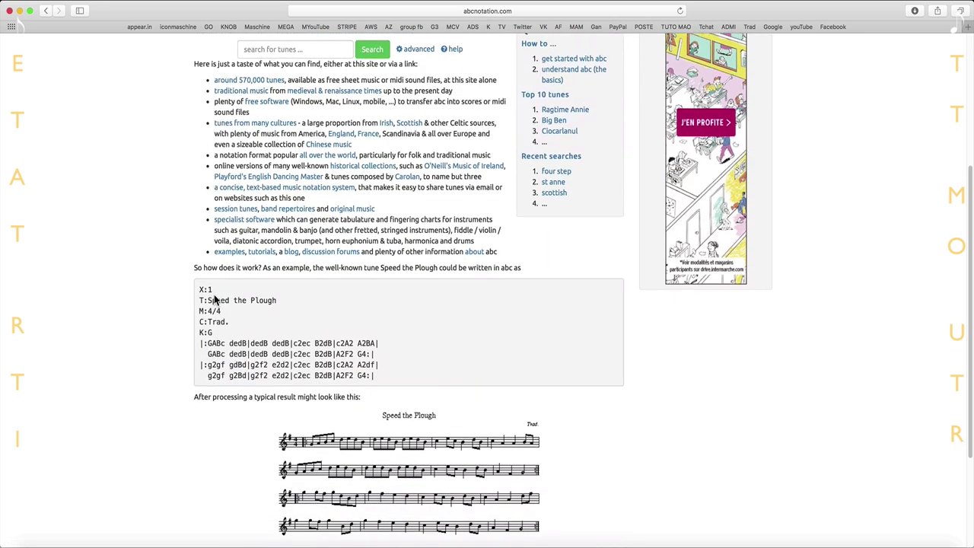
{"action": "left_click_drag", "start_coordinate": [201, 290], "coordinate": [383, 375]}
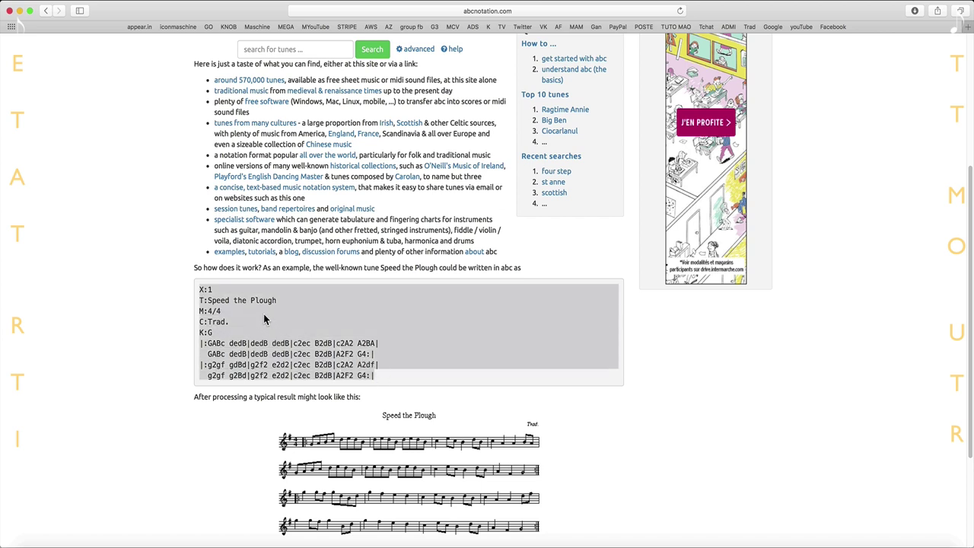
{"action": "scroll", "coordinate": [276, 418], "scroll_direction": "down", "scroll_amount": 2}
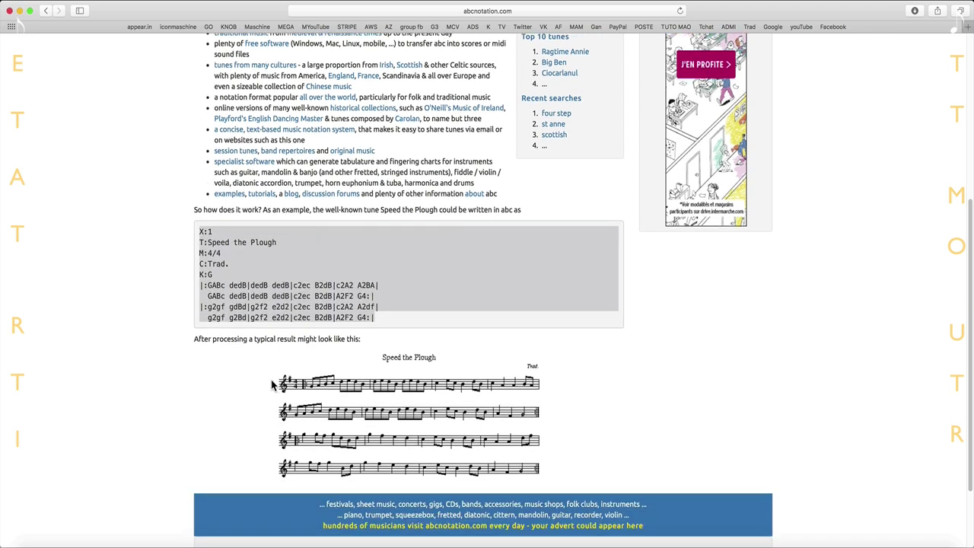
{"action": "left_click", "coordinate": [285, 374]}
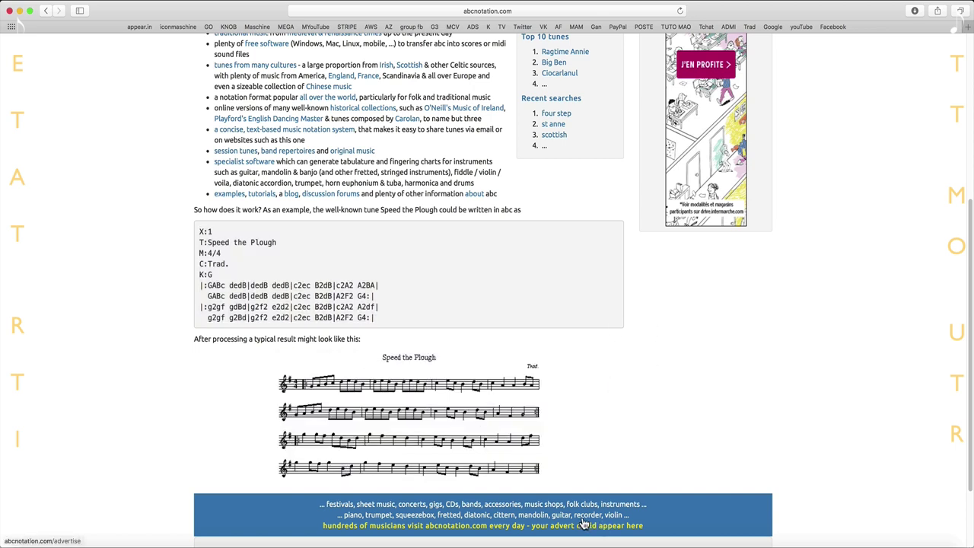
{"action": "left_click", "coordinate": [500, 535]}
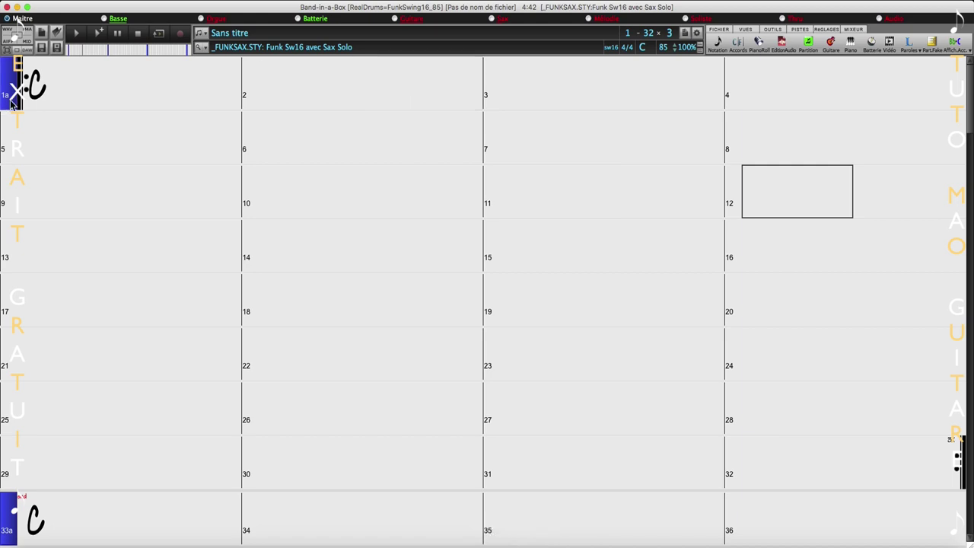
Step: Open the StylePicker and bring up its song title finder (Chercheur de Titres)
{"action": "left_click", "coordinate": [77, 97]}
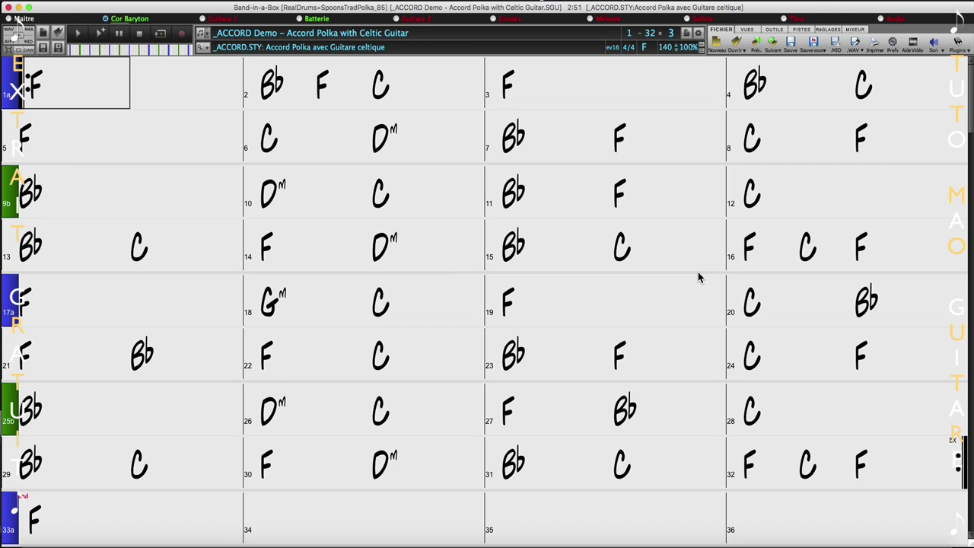
{"action": "left_click", "coordinate": [200, 51]}
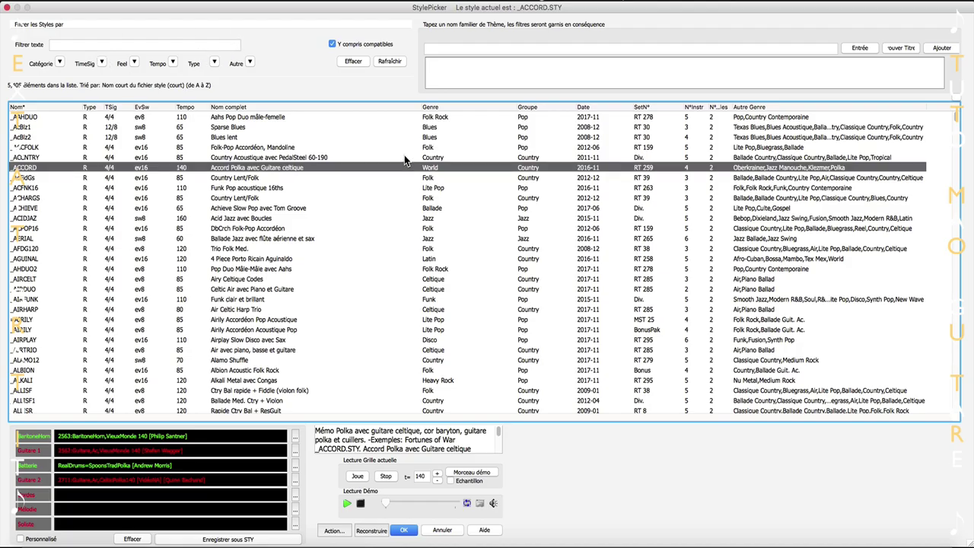
{"action": "left_click", "coordinate": [900, 48]}
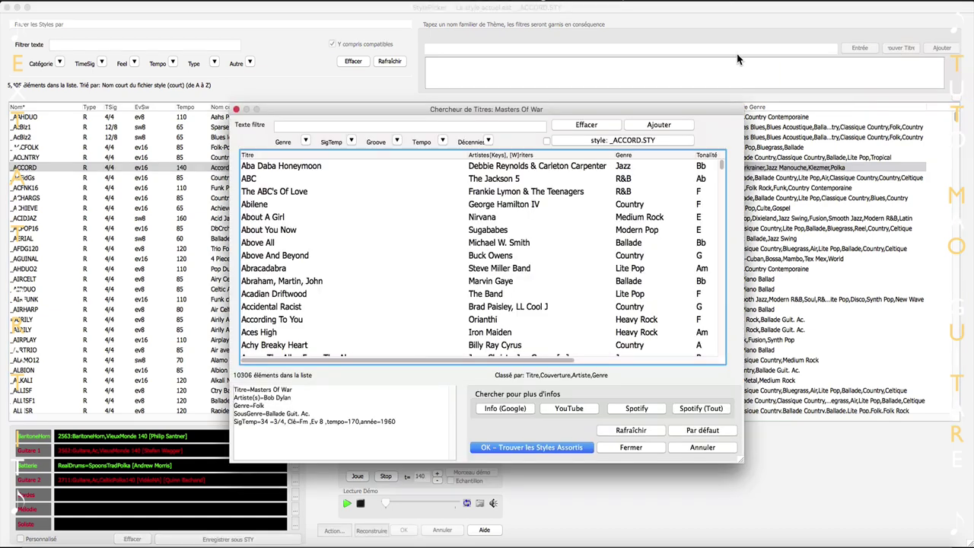
{"action": "left_click_drag", "start_coordinate": [544, 111], "coordinate": [528, 89]}
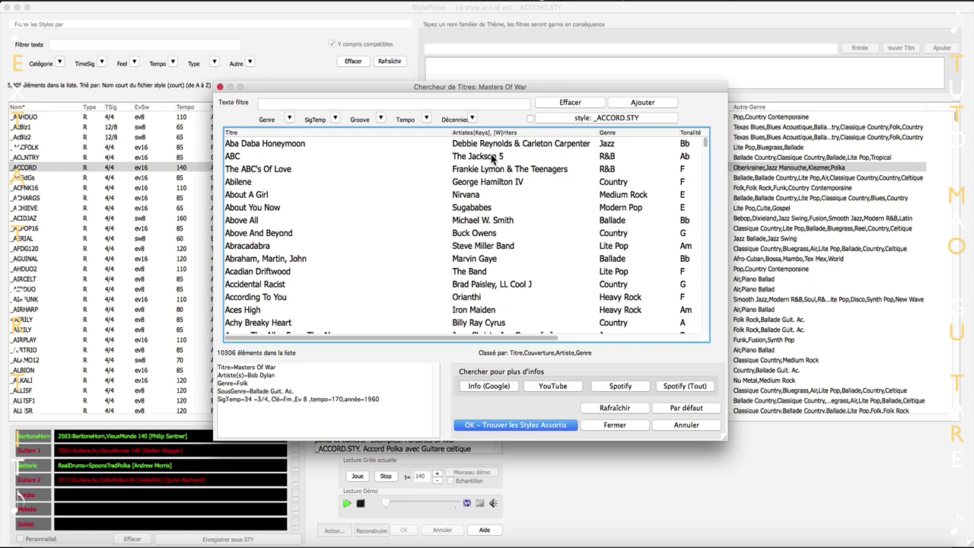
Step: Examine the title finder's genre, time signature, groove, tempo and decade filter choices, and move its window up over the style list
{"action": "left_click", "coordinate": [290, 119]}
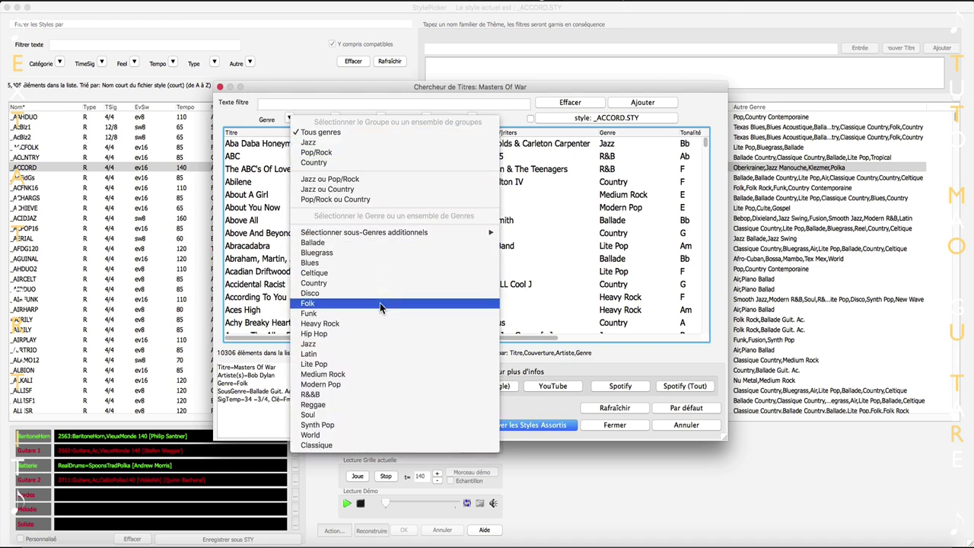
{"action": "left_click", "coordinate": [254, 118]}
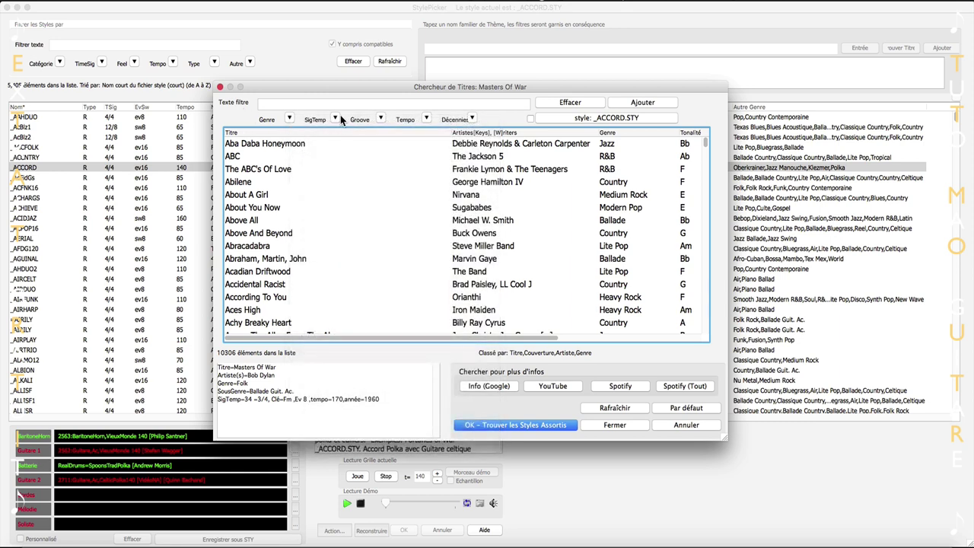
{"action": "left_click", "coordinate": [335, 119]}
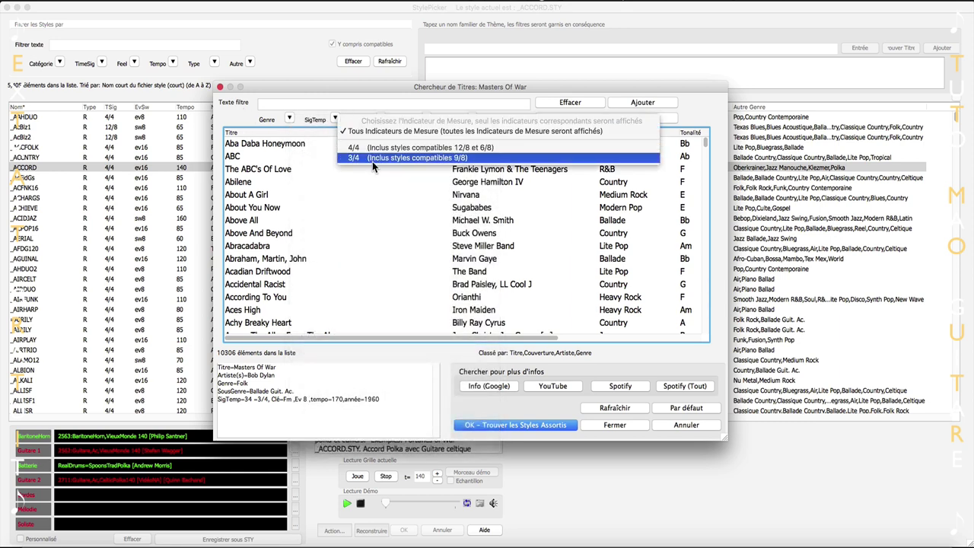
{"action": "left_click", "coordinate": [258, 122]}
{"action": "left_click", "coordinate": [378, 118]}
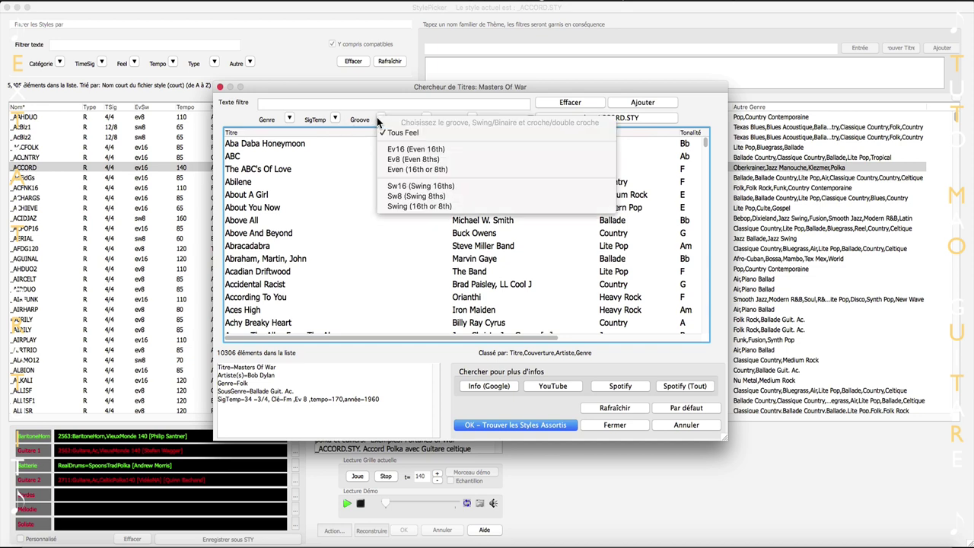
{"action": "left_click_drag", "start_coordinate": [344, 87], "coordinate": [409, 108]}
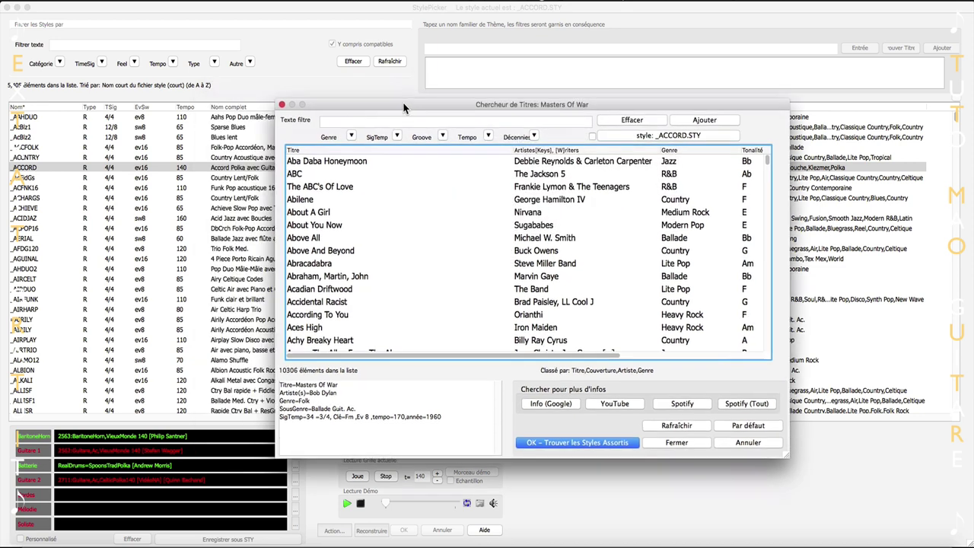
{"action": "left_click", "coordinate": [490, 140]}
{"action": "left_click", "coordinate": [487, 111]}
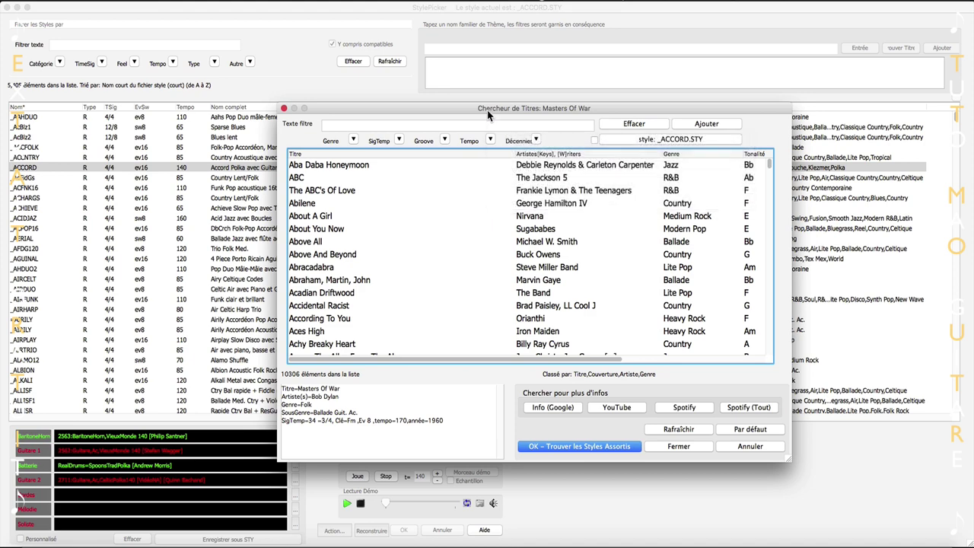
{"action": "left_click_drag", "start_coordinate": [487, 110], "coordinate": [455, 102]}
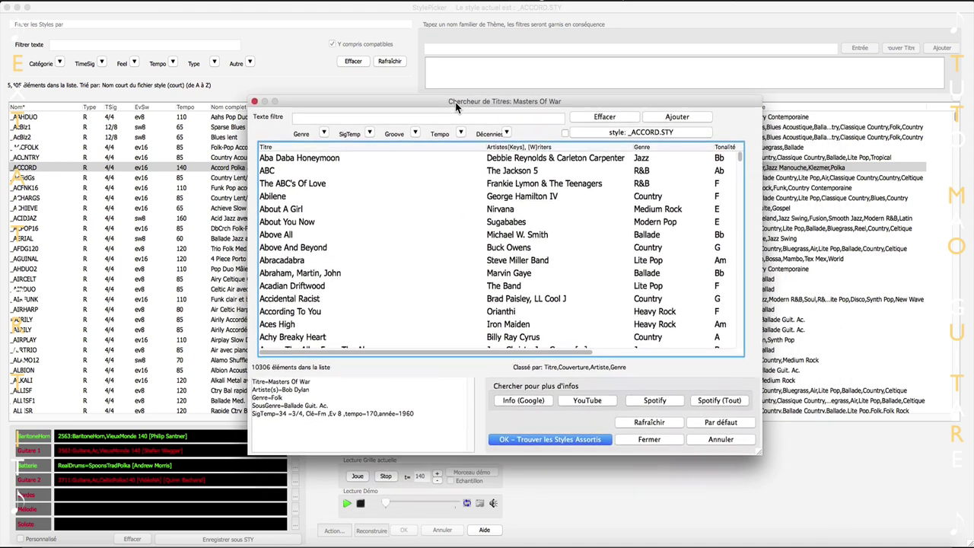
{"action": "left_click", "coordinate": [506, 134]}
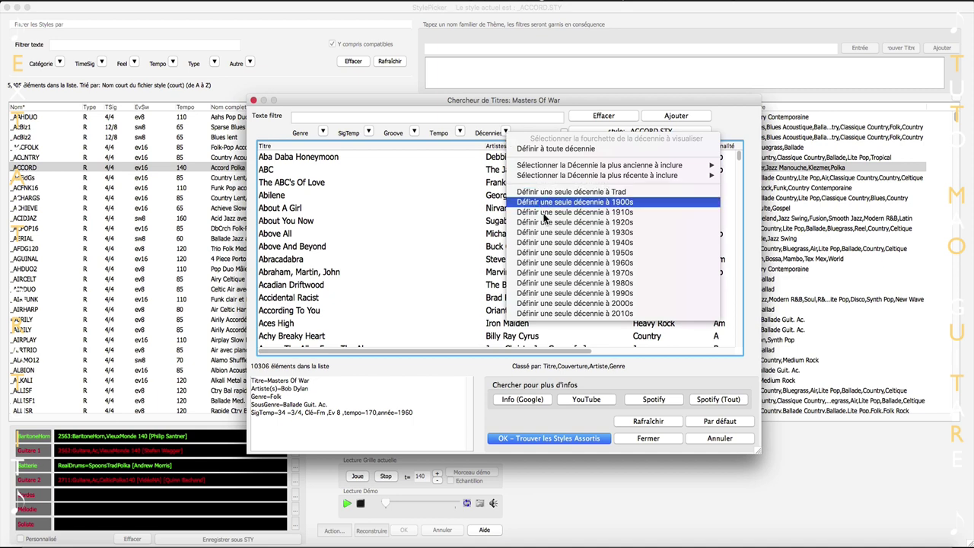
{"action": "left_click", "coordinate": [499, 102]}
{"action": "left_click_drag", "start_coordinate": [499, 102], "coordinate": [461, 47]}
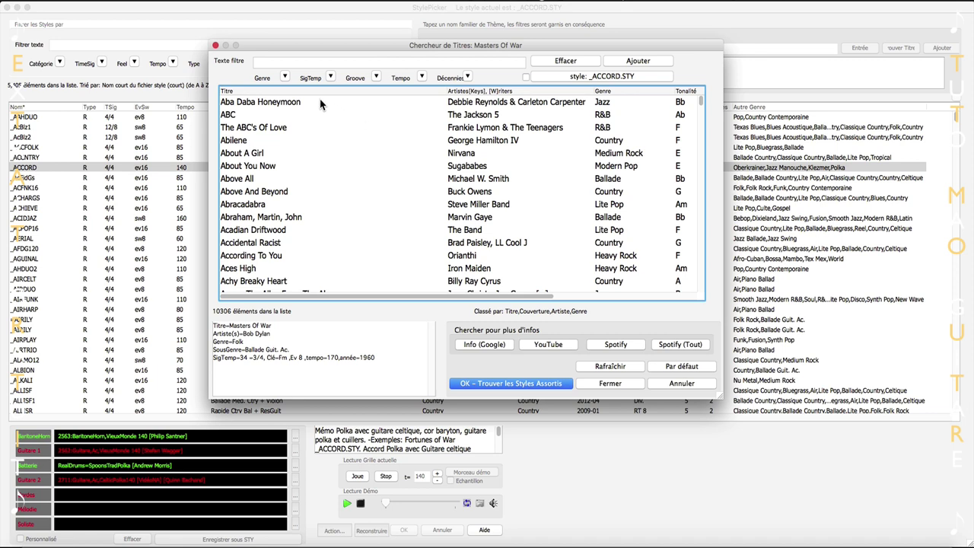
Step: Filter the song titles by the Country genre, the 4/4 time signature and the Ev16 (Even 16th) groove
{"action": "left_click", "coordinate": [286, 77]}
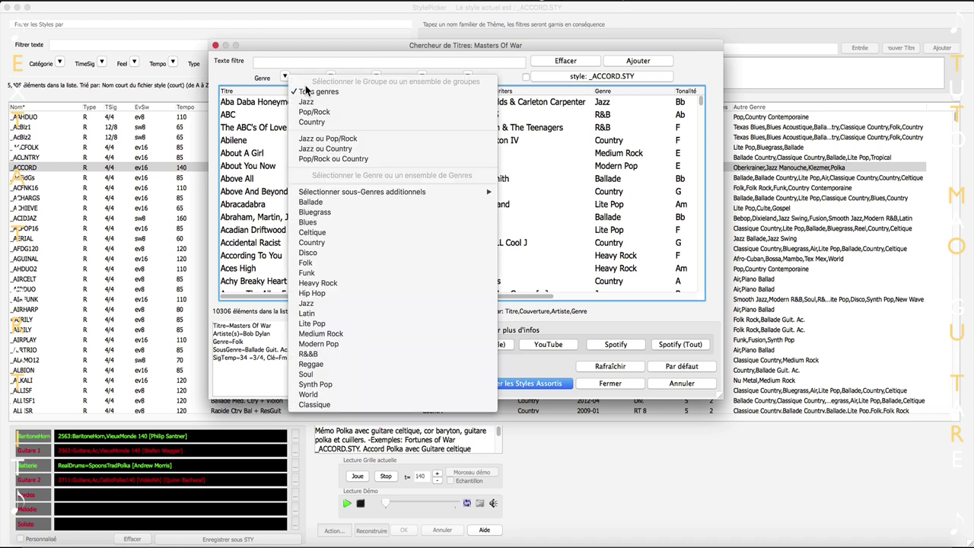
{"action": "left_click", "coordinate": [335, 121]}
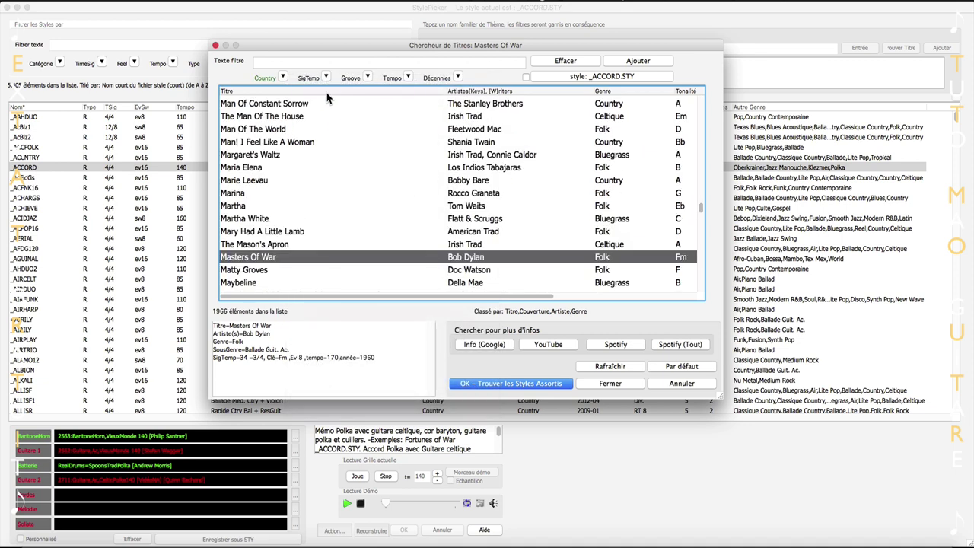
{"action": "left_click", "coordinate": [326, 79]}
{"action": "left_click", "coordinate": [344, 109]}
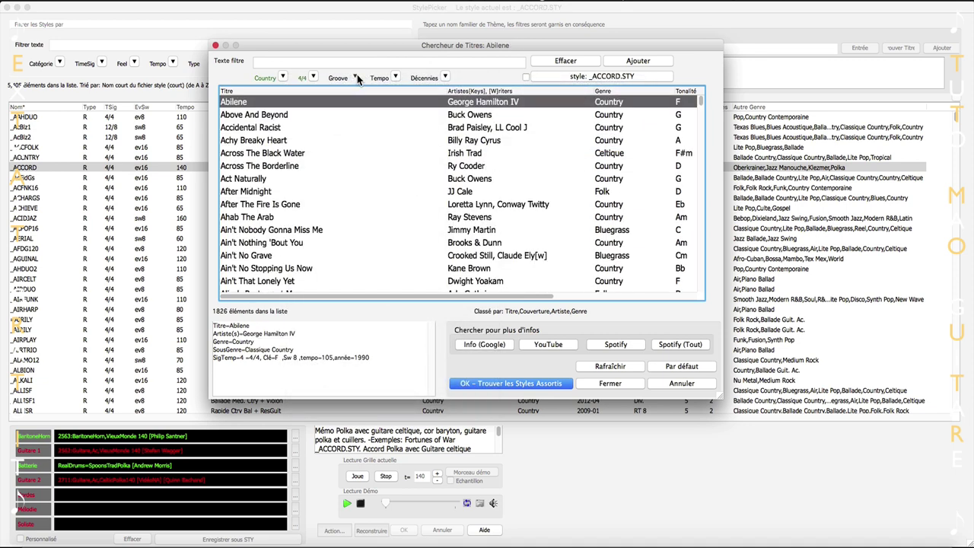
{"action": "left_click", "coordinate": [355, 77]}
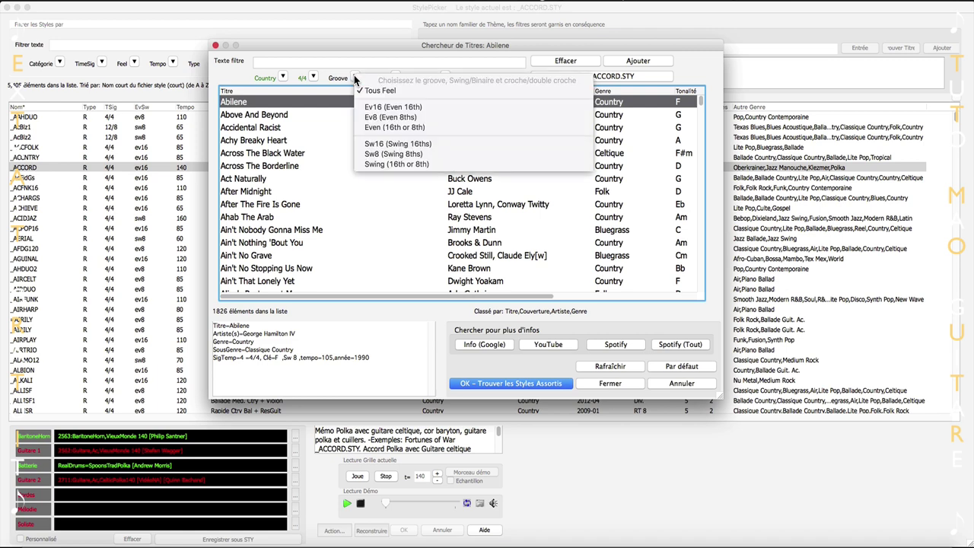
{"action": "left_click", "coordinate": [421, 107]}
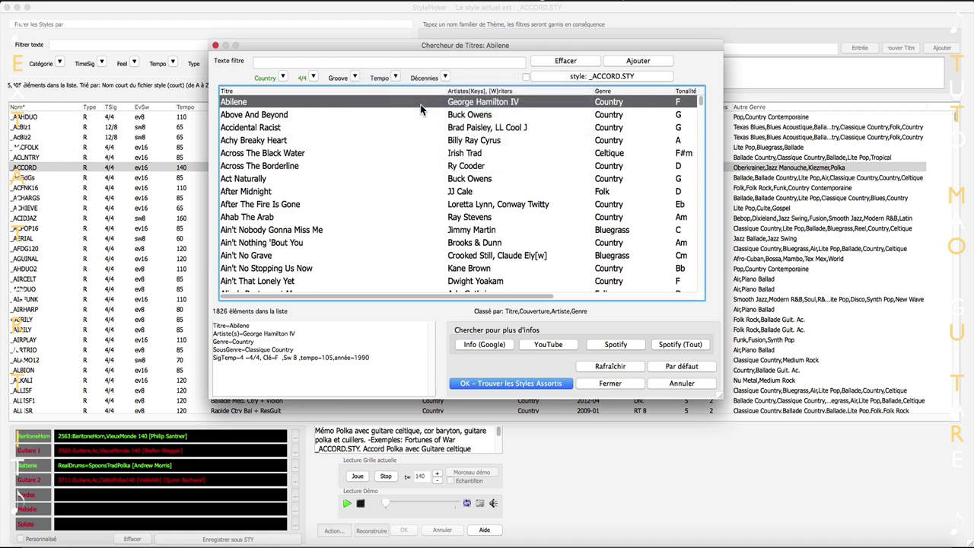
Step: Narrow the song titles further with a custom tempo of 85
{"action": "left_click", "coordinate": [389, 78]}
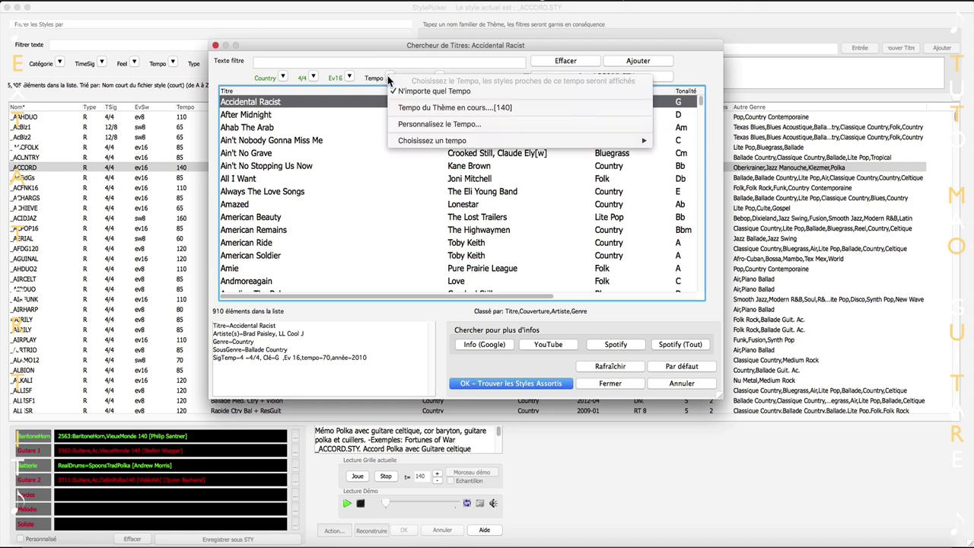
{"action": "left_click", "coordinate": [418, 124]}
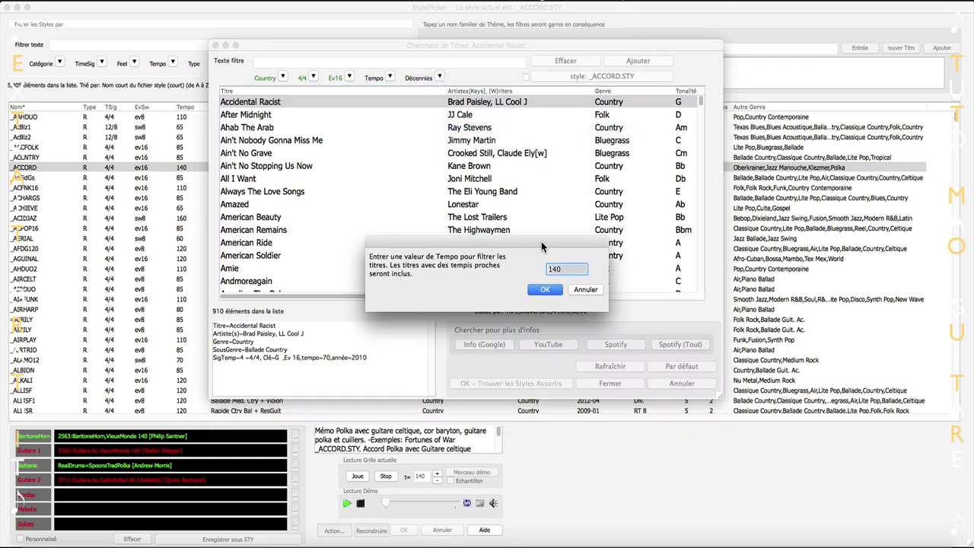
{"action": "type", "text": "85"}
{"action": "key", "text": "Return"}
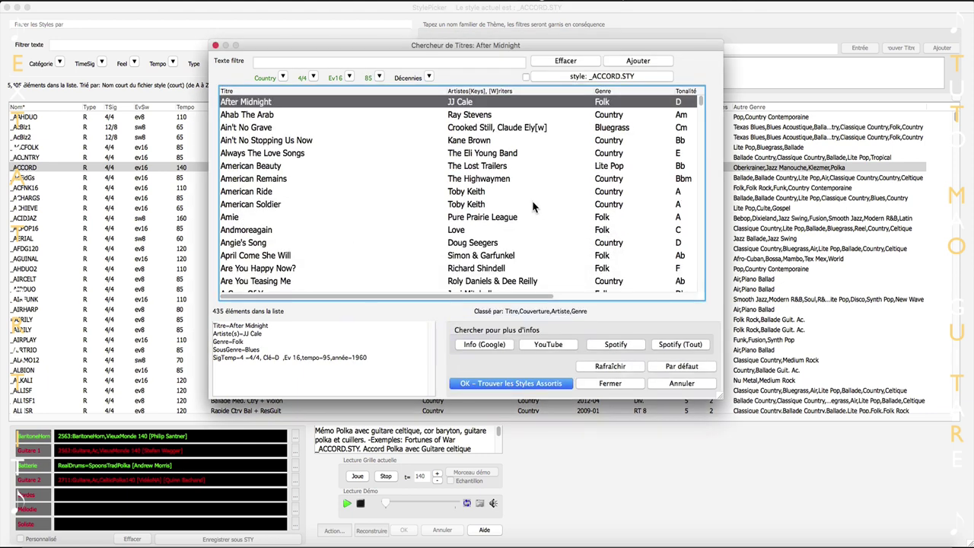
Step: Look through the filtered titles and narrow them with the text filter "ballad"
{"action": "scroll", "coordinate": [331, 194], "scroll_direction": "down", "scroll_amount": 8}
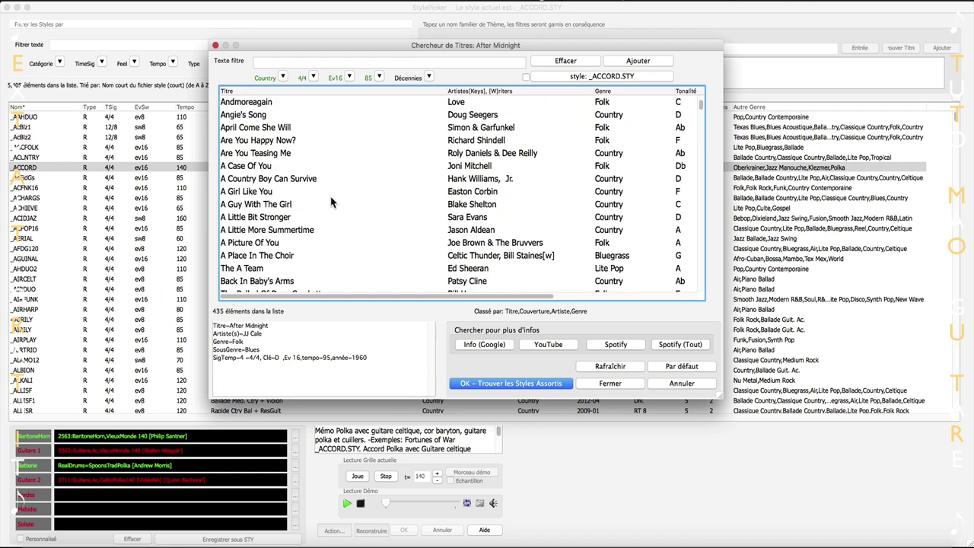
{"action": "scroll", "coordinate": [334, 212], "scroll_direction": "down", "scroll_amount": 20}
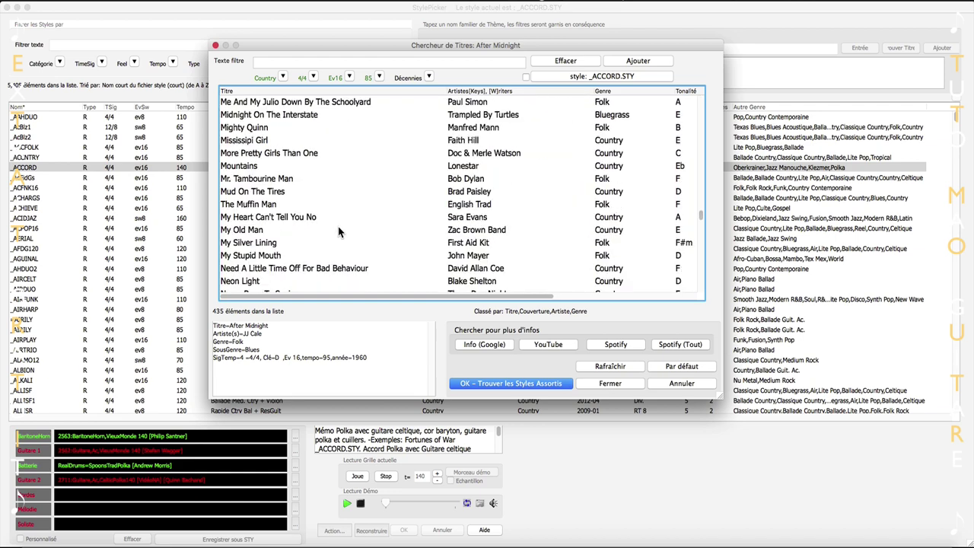
{"action": "scroll", "coordinate": [340, 233], "scroll_direction": "down", "scroll_amount": 10}
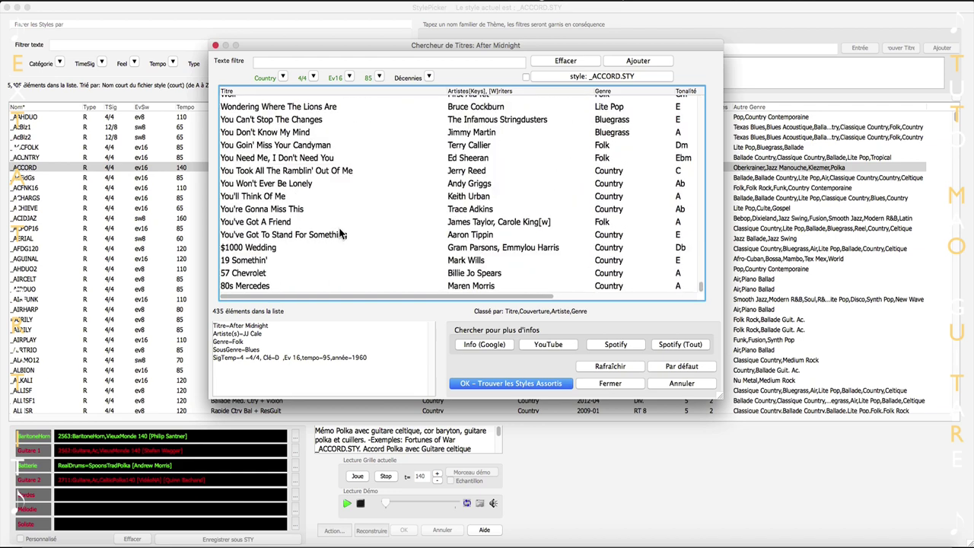
{"action": "scroll", "coordinate": [340, 234], "scroll_direction": "up", "scroll_amount": 20}
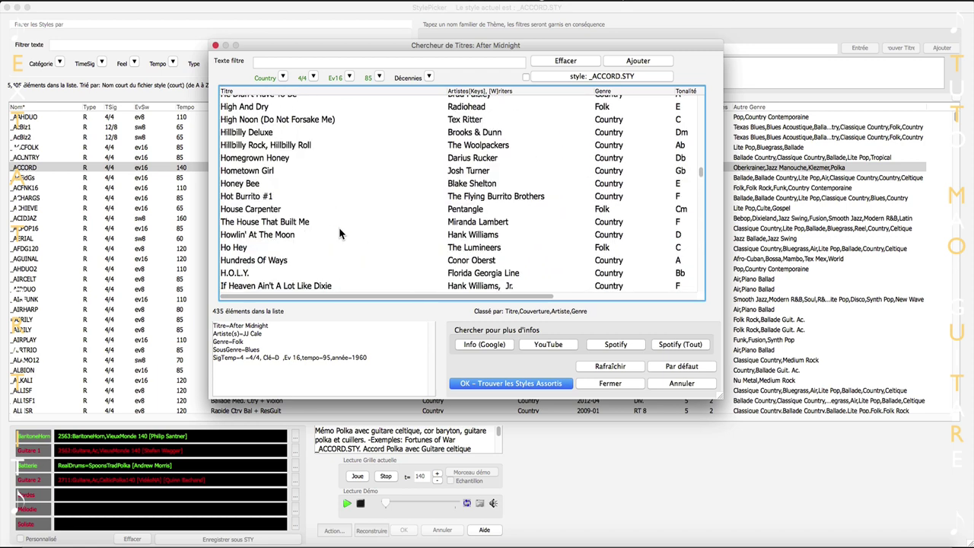
{"action": "scroll", "coordinate": [340, 235], "scroll_direction": "up", "scroll_amount": 20}
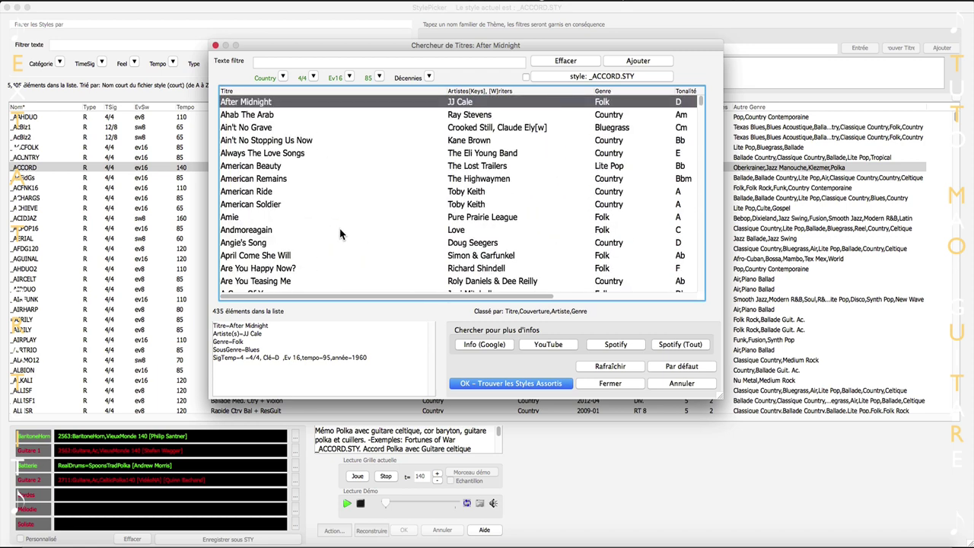
{"action": "left_click", "coordinate": [303, 60]}
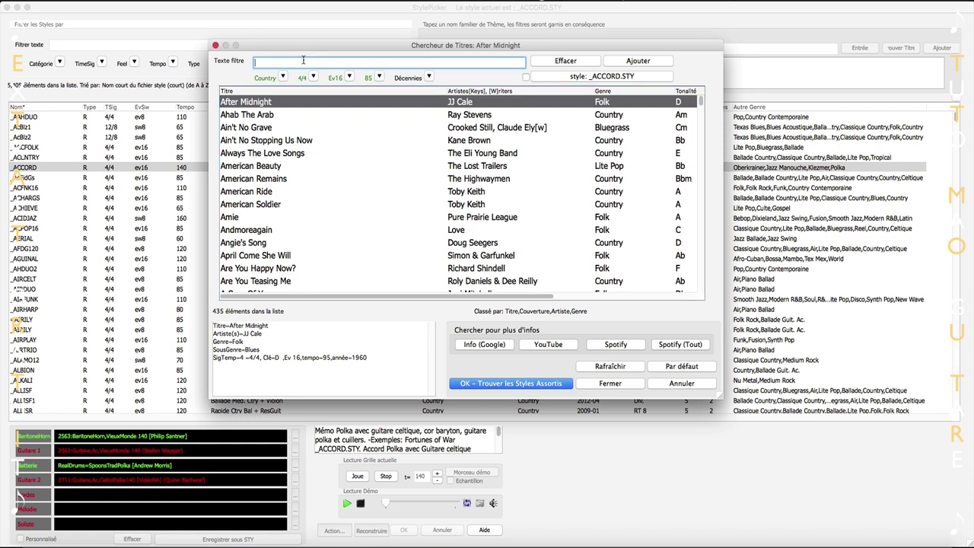
{"action": "type", "text": "ballad"}
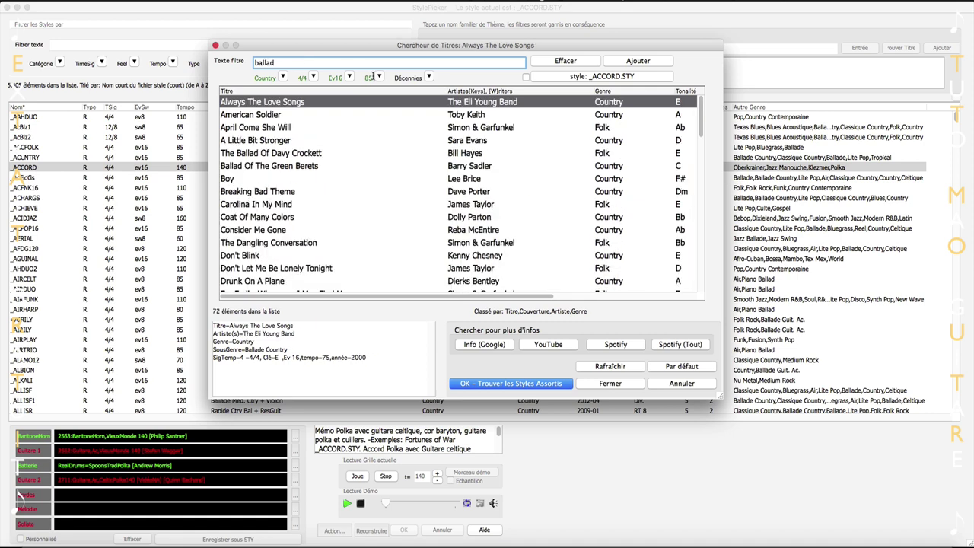
Step: Select the song title Georgia Rain and find the styles that match it
{"action": "scroll", "coordinate": [345, 227], "scroll_direction": "down", "scroll_amount": 1}
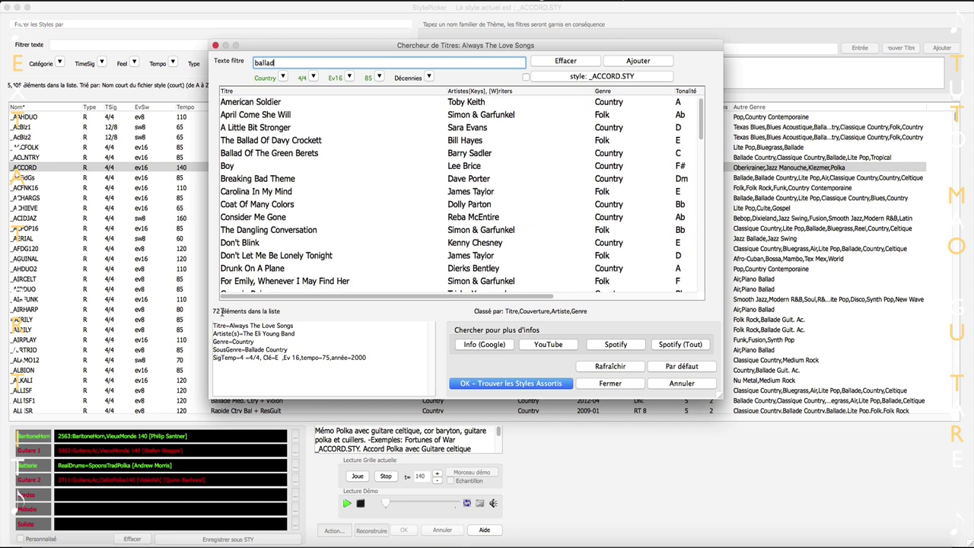
{"action": "scroll", "coordinate": [323, 258], "scroll_direction": "up", "scroll_amount": 1}
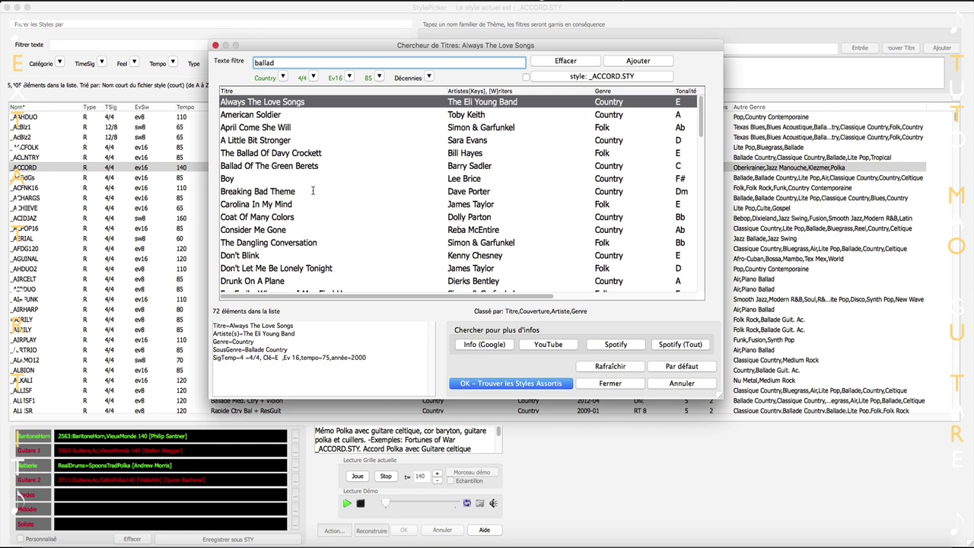
{"action": "scroll", "coordinate": [311, 232], "scroll_direction": "down", "scroll_amount": 3}
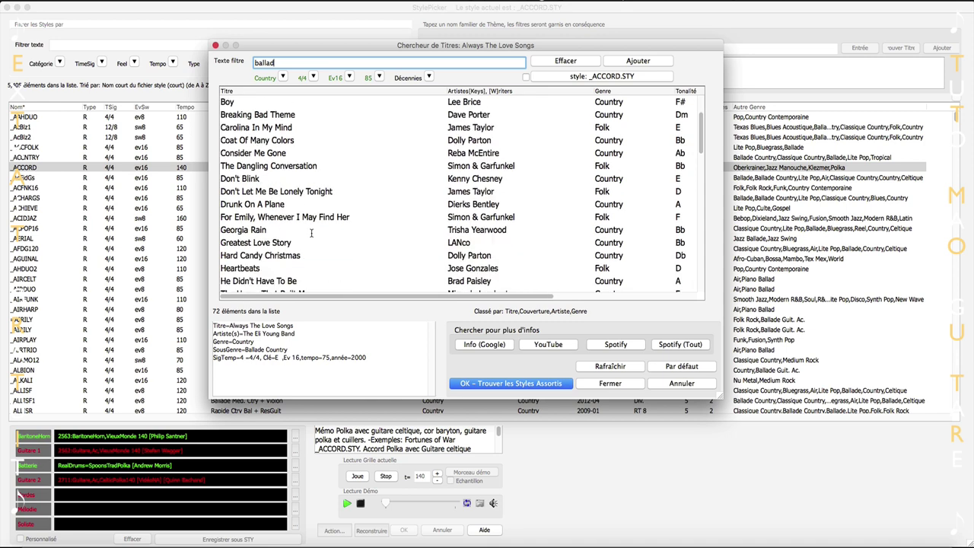
{"action": "left_click", "coordinate": [253, 232]}
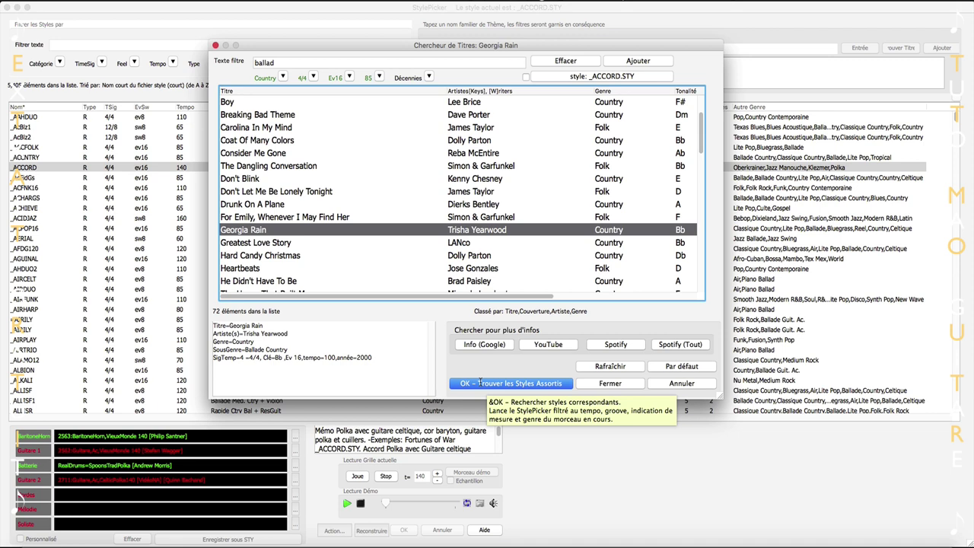
{"action": "left_click", "coordinate": [480, 382]}
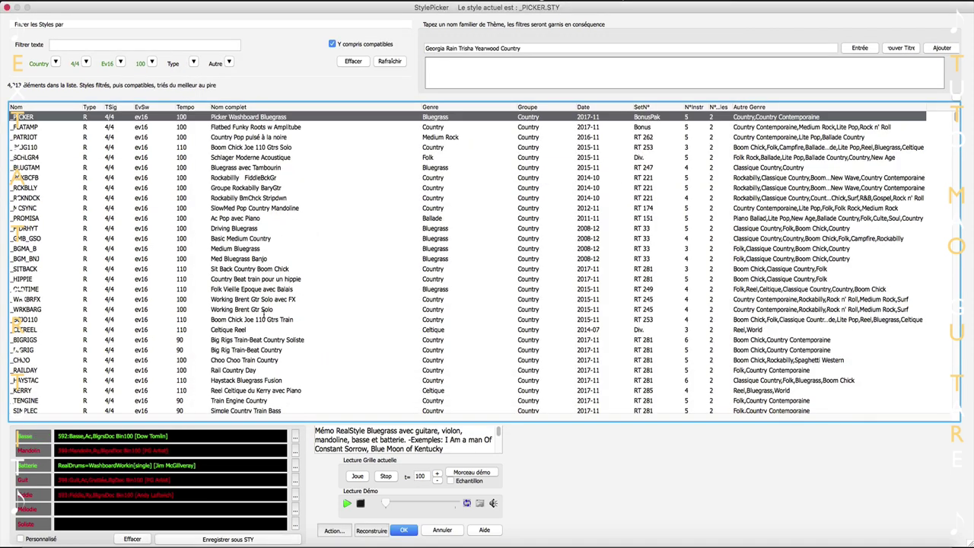
Step: Browse the matching styles and load the demo song of the Medium Bluegrass style _BGMA_B
{"action": "scroll", "coordinate": [266, 320], "scroll_direction": "down", "scroll_amount": 20}
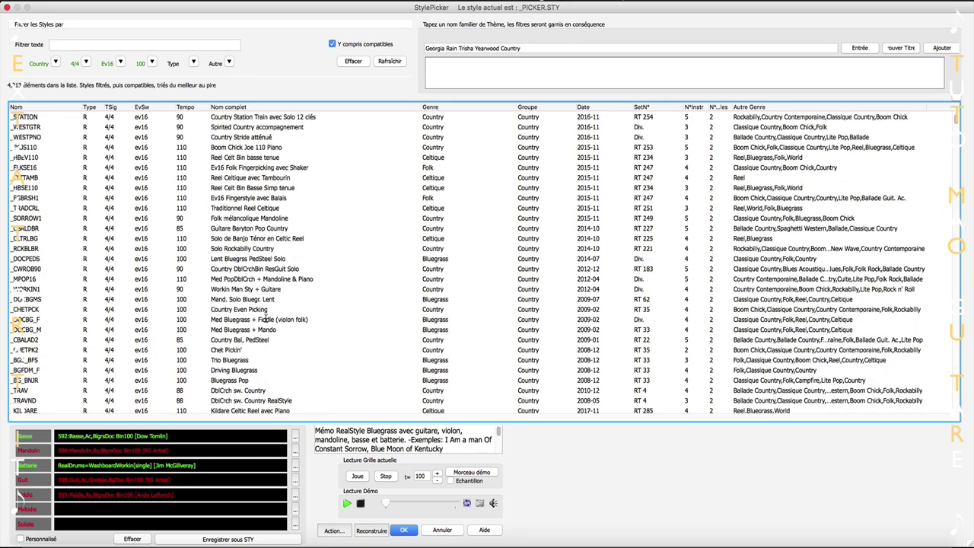
{"action": "scroll", "coordinate": [268, 322], "scroll_direction": "down", "scroll_amount": 20}
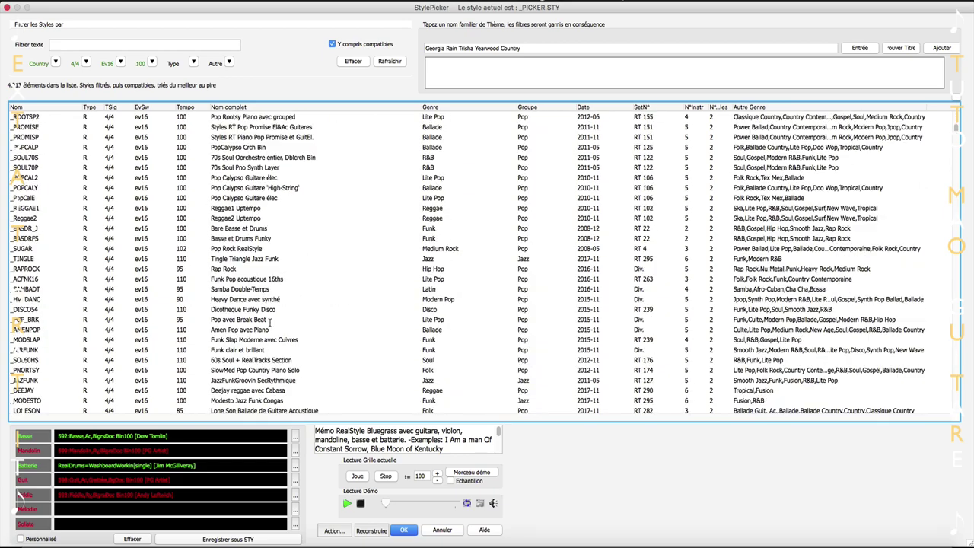
{"action": "scroll", "coordinate": [270, 324], "scroll_direction": "up", "scroll_amount": 20}
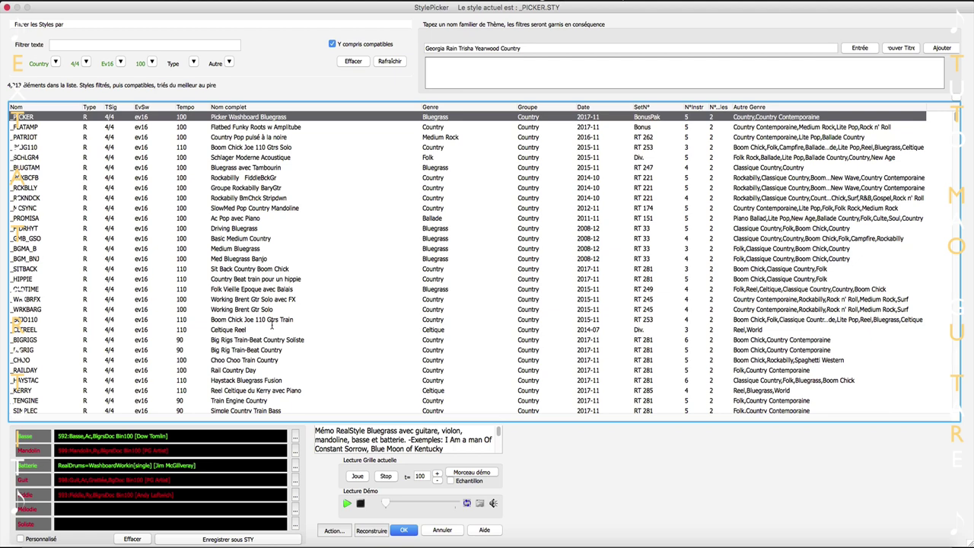
{"action": "left_click", "coordinate": [26, 219]}
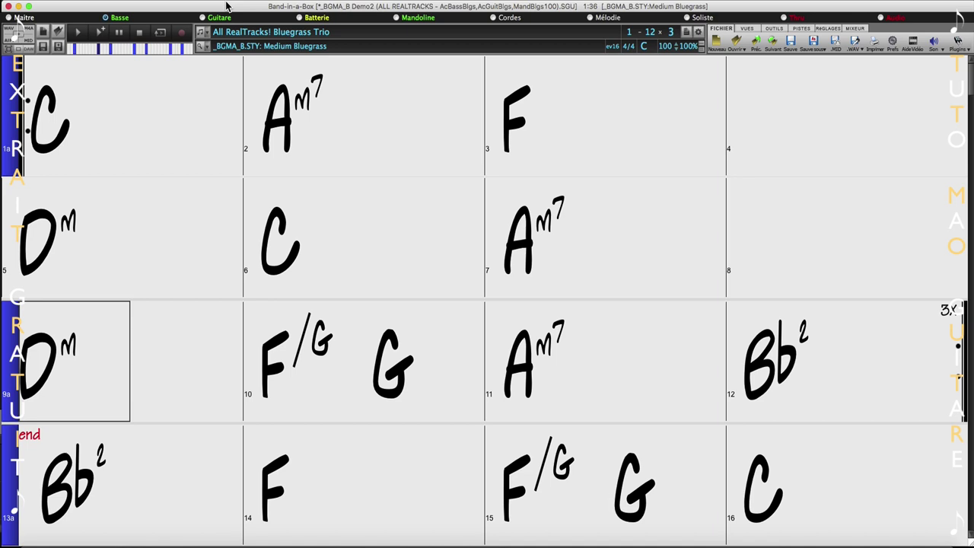
Step: Open the options for rendering the tracks to an audio file and examine the available file formats and channel modes
{"action": "left_click", "coordinate": [854, 46]}
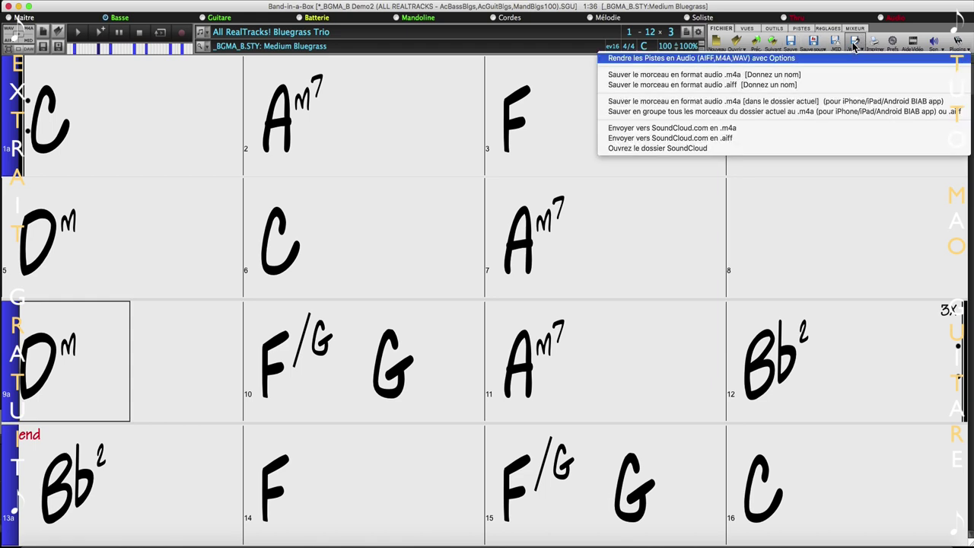
{"action": "left_click", "coordinate": [845, 58]}
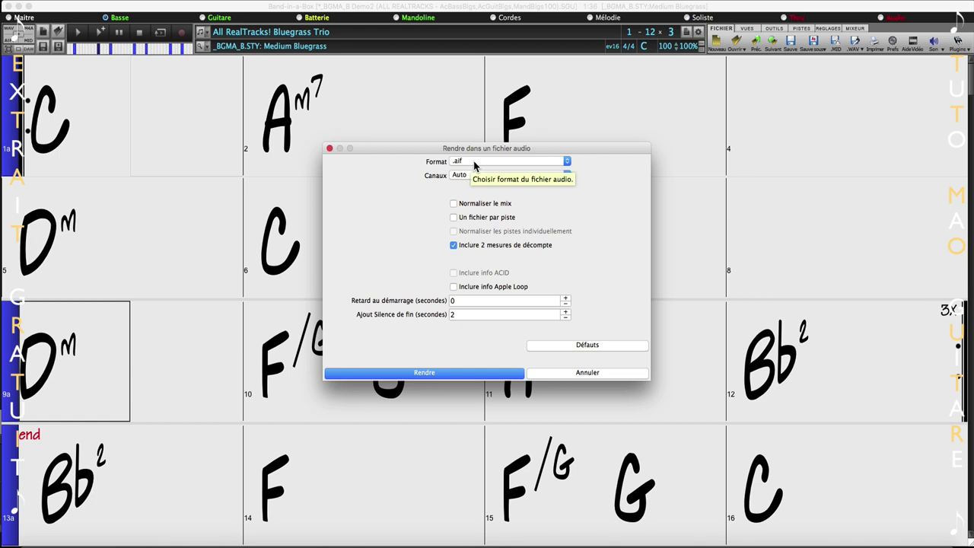
{"action": "left_click", "coordinate": [474, 160]}
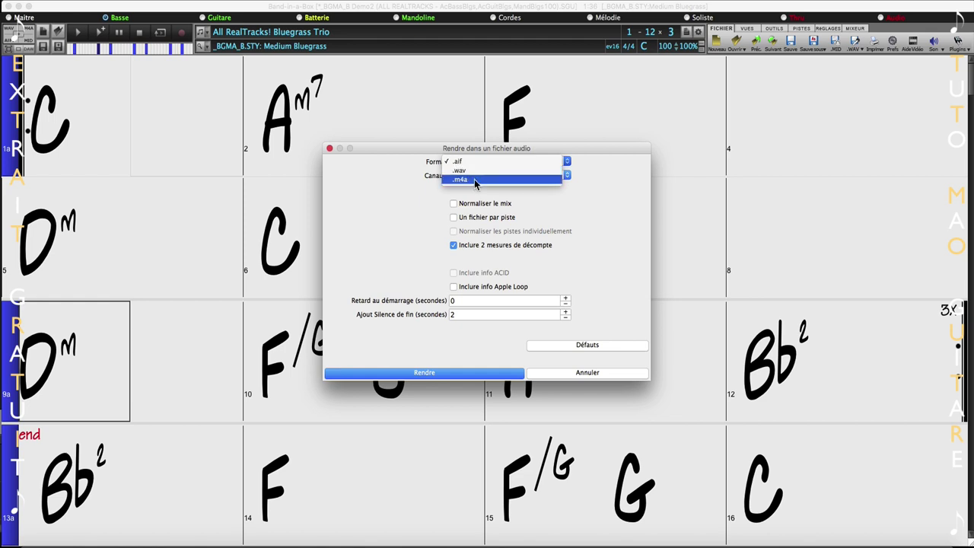
{"action": "left_click", "coordinate": [414, 196]}
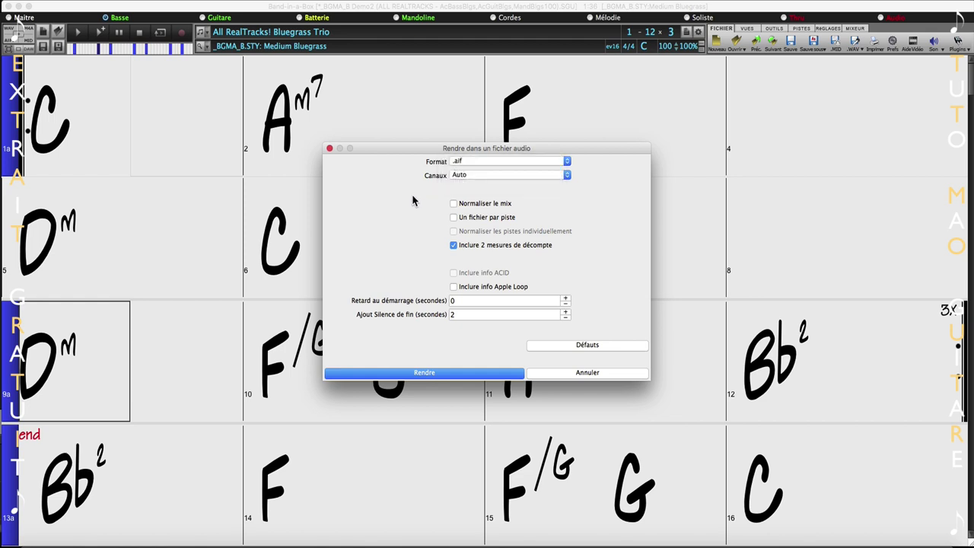
{"action": "left_click", "coordinate": [480, 174]}
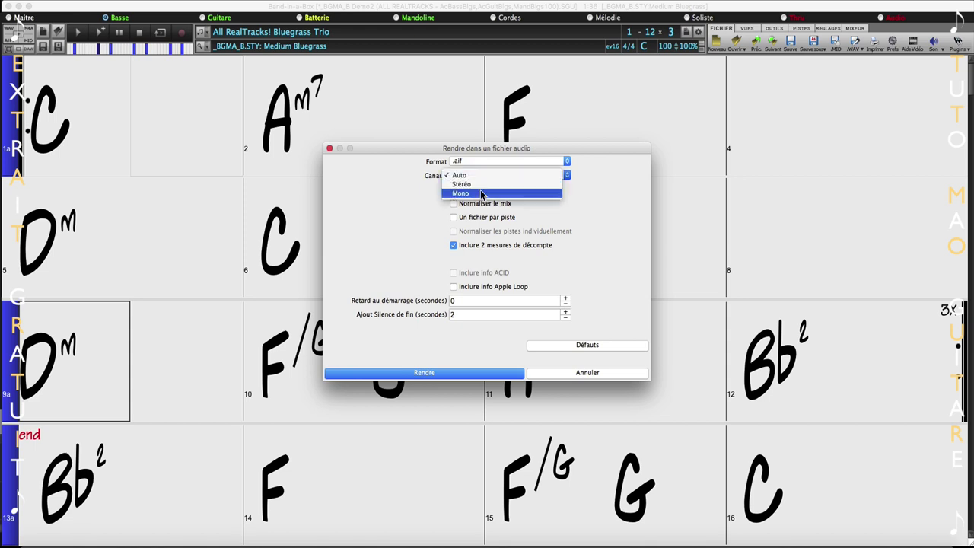